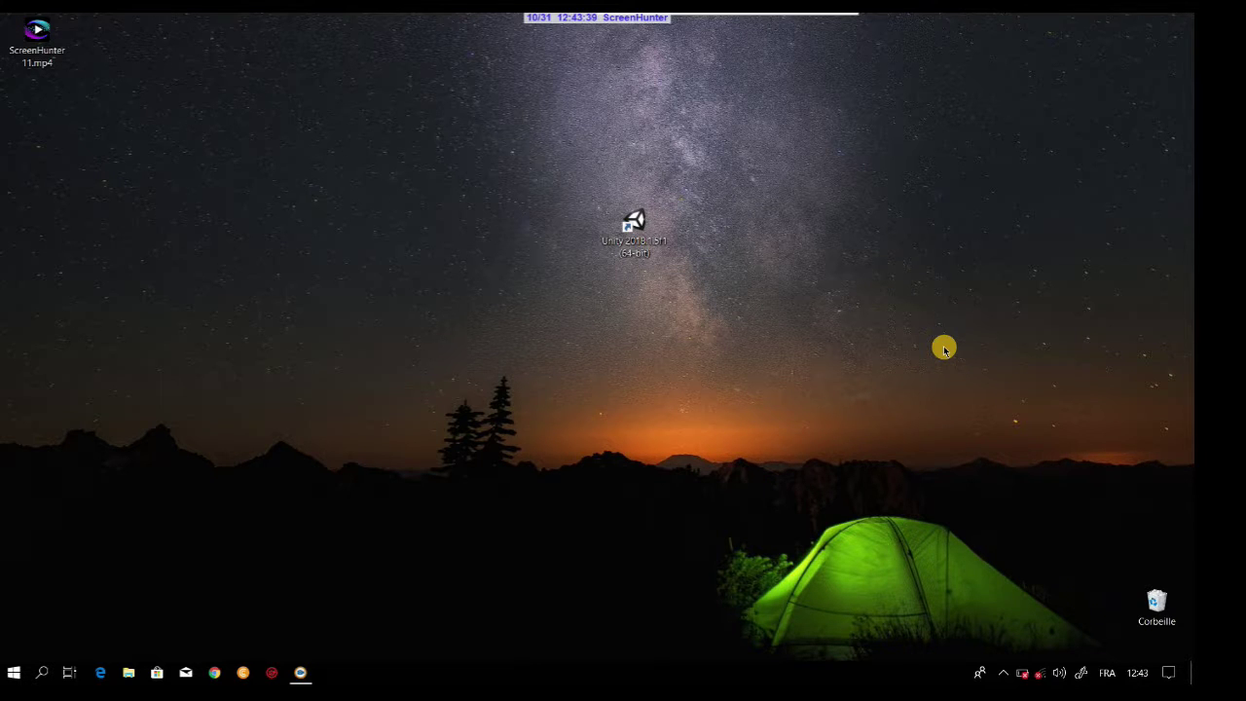
# Launch Unity 2018 from its desktop shortcut to reach the Projects list.
pyautogui.moveTo(652, 232); pyautogui.dragTo(590, 256)
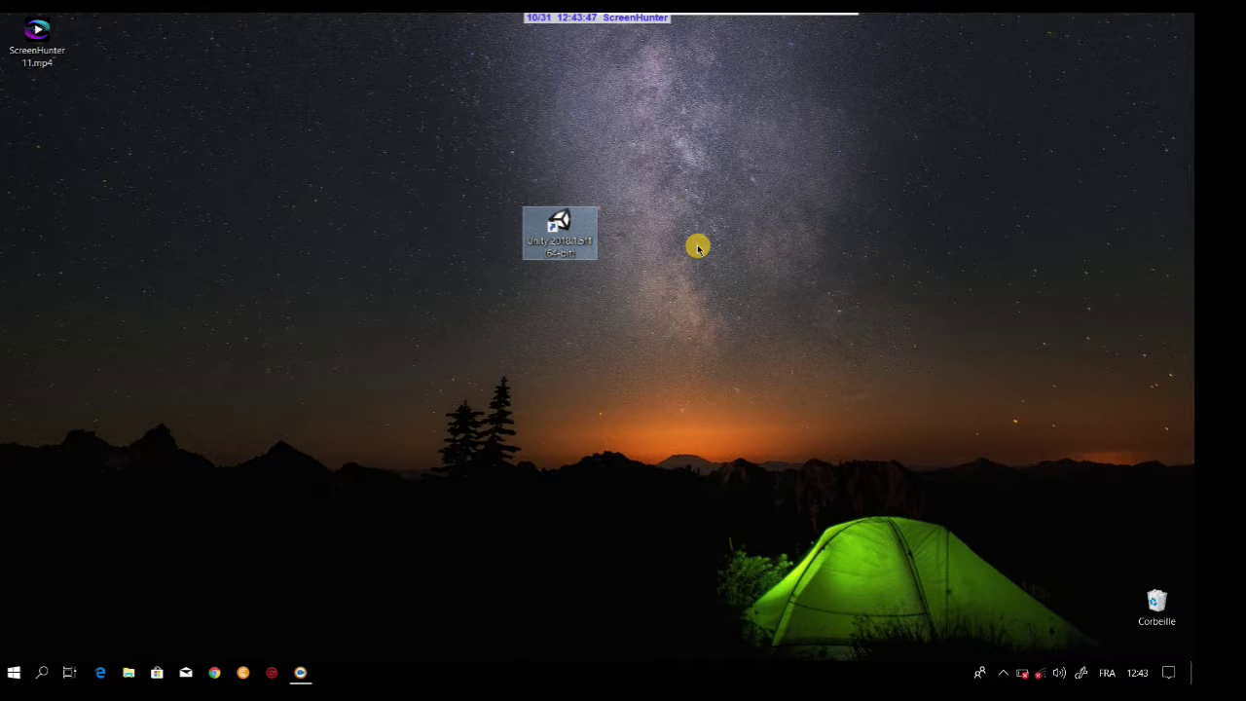
pyautogui.doubleClick(565, 236)
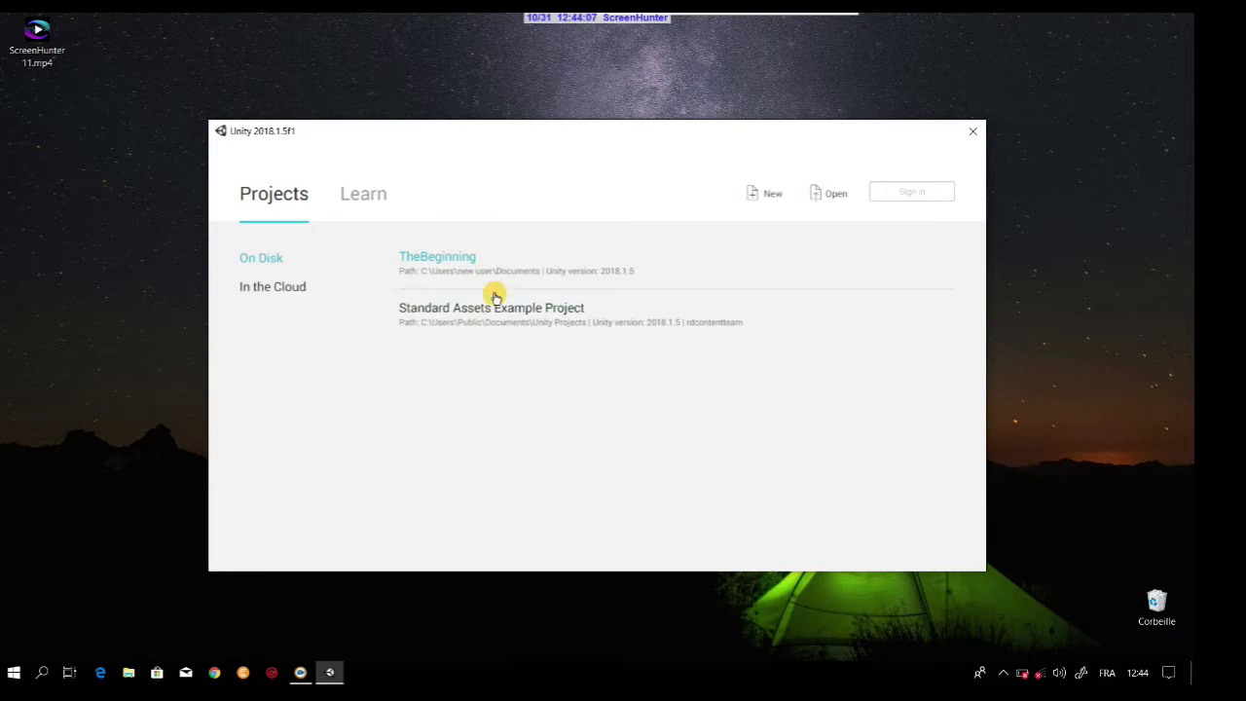
# Create a new 3D project named 'tuto' in the Documents folder.
pyautogui.click(768, 198)
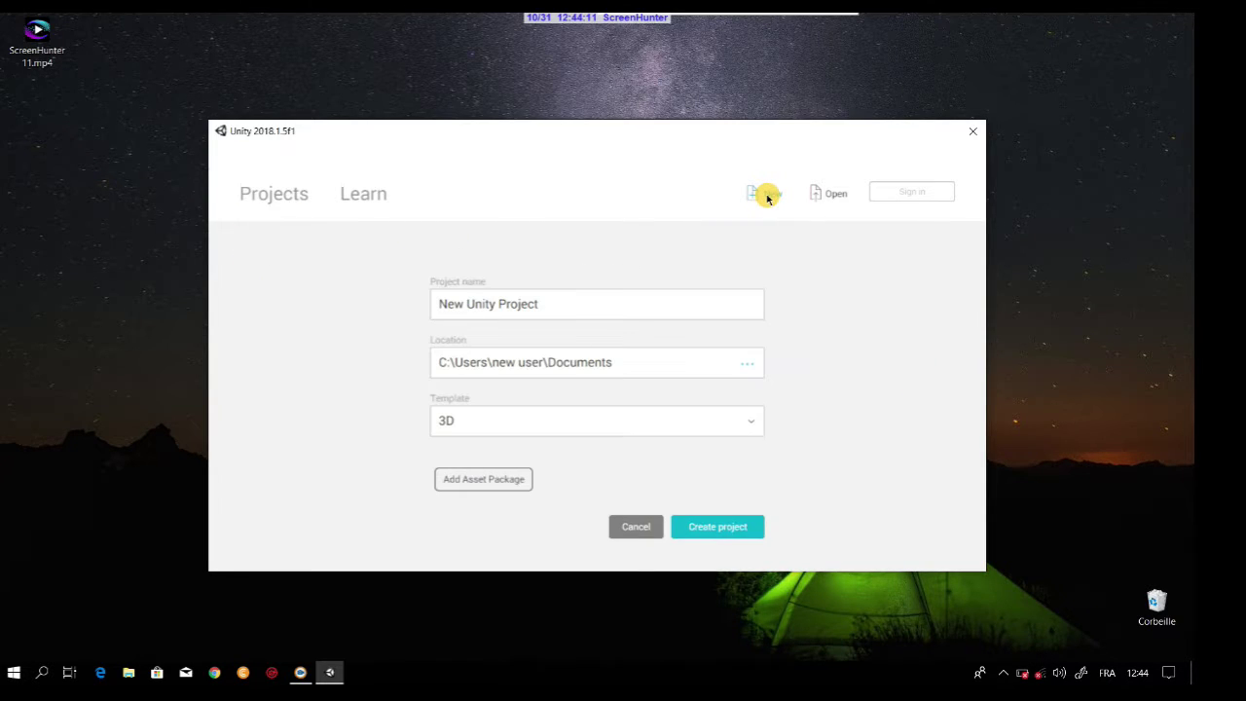
pyautogui.moveTo(558, 308); pyautogui.dragTo(208, 324)
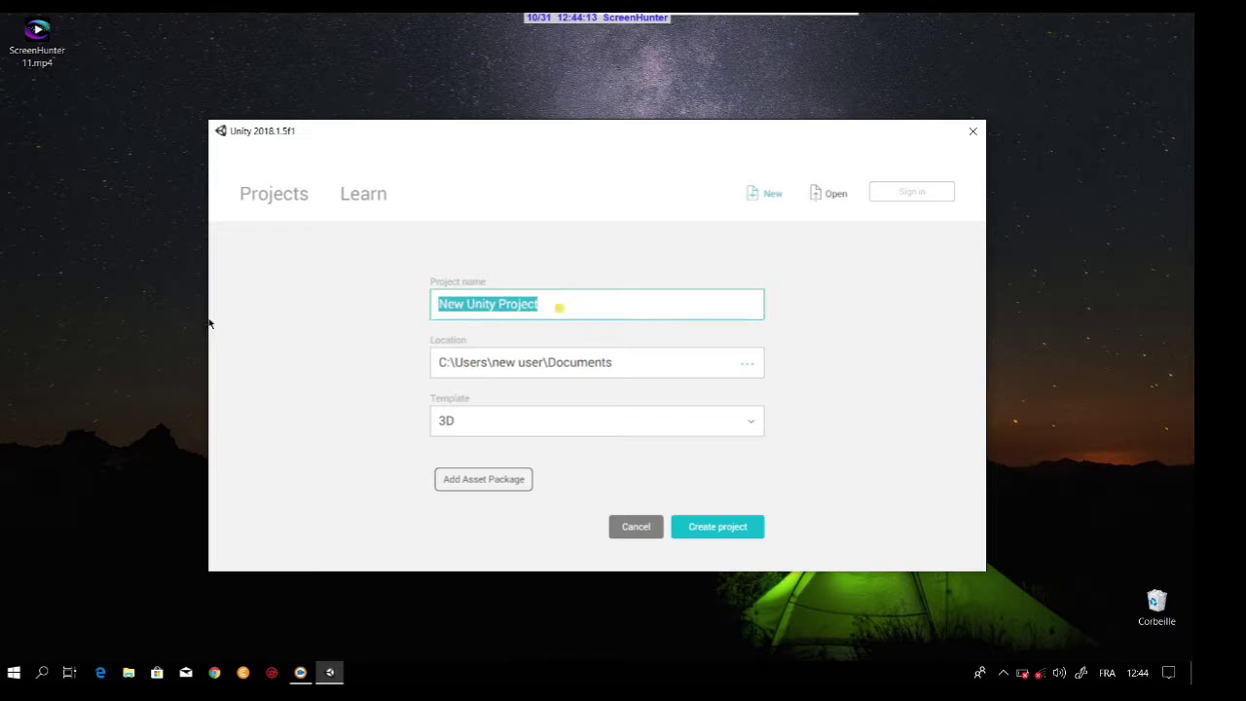
pyautogui.write('tuto')
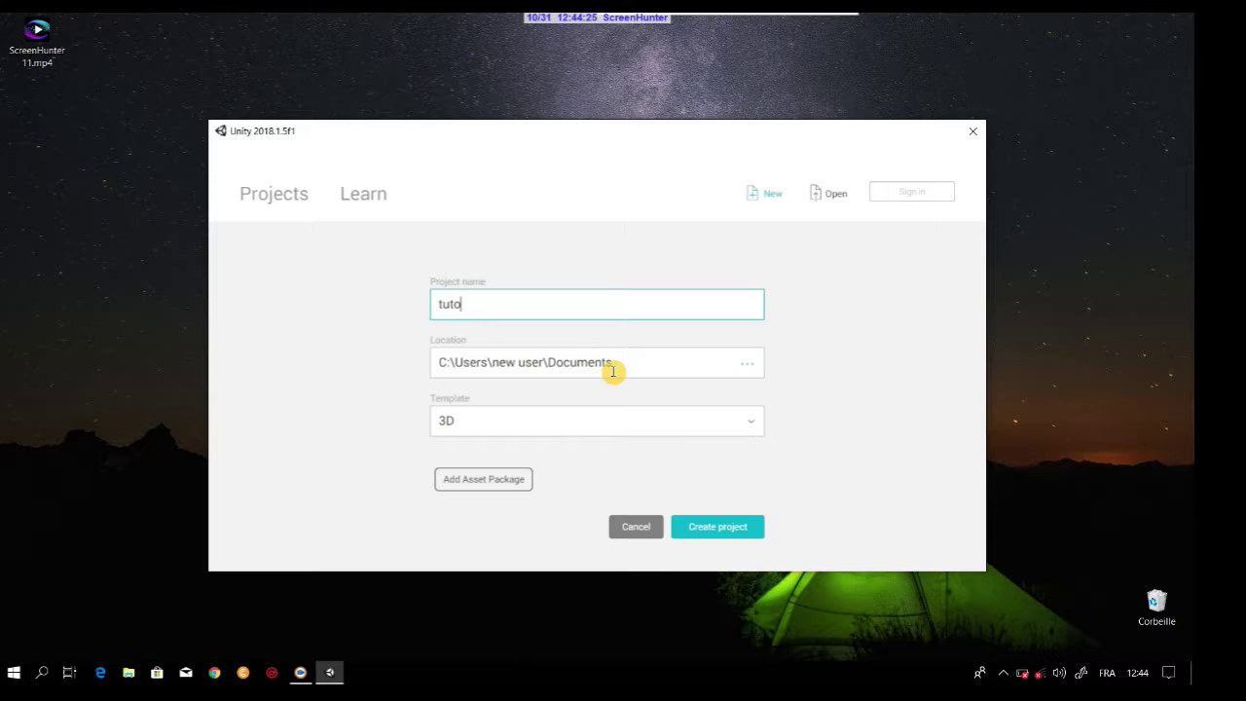
pyautogui.click(750, 428)
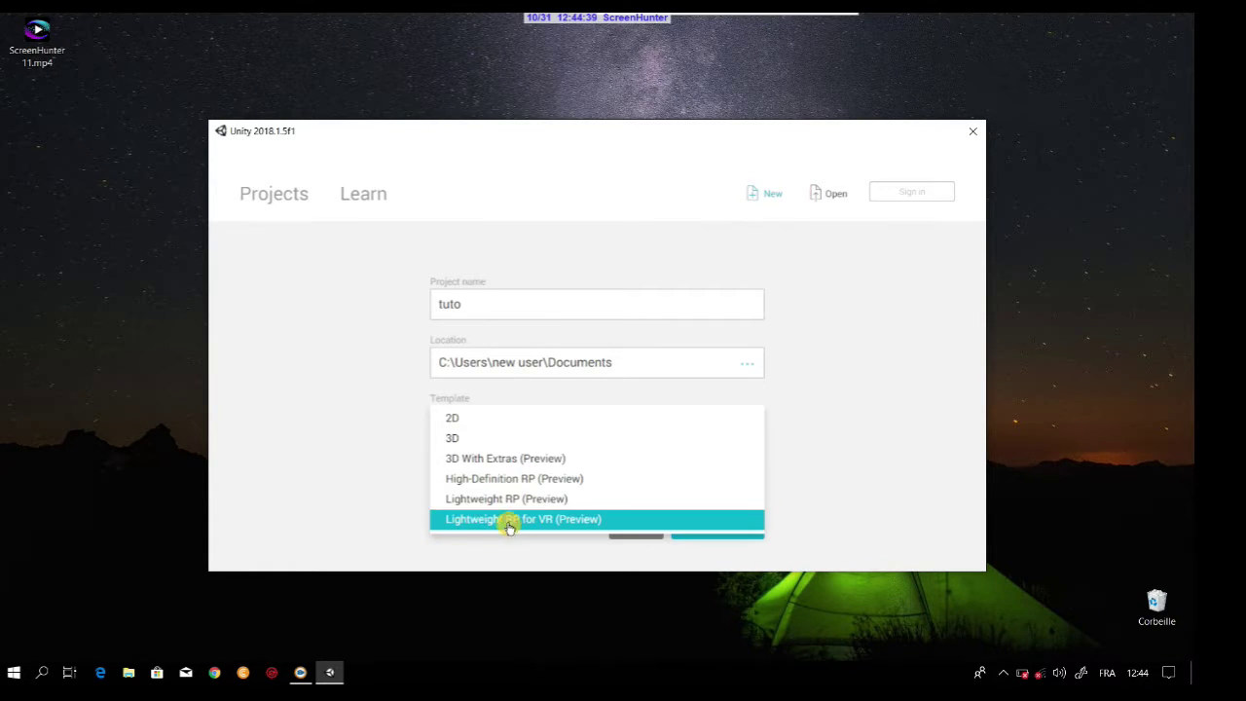
pyautogui.click(357, 468)
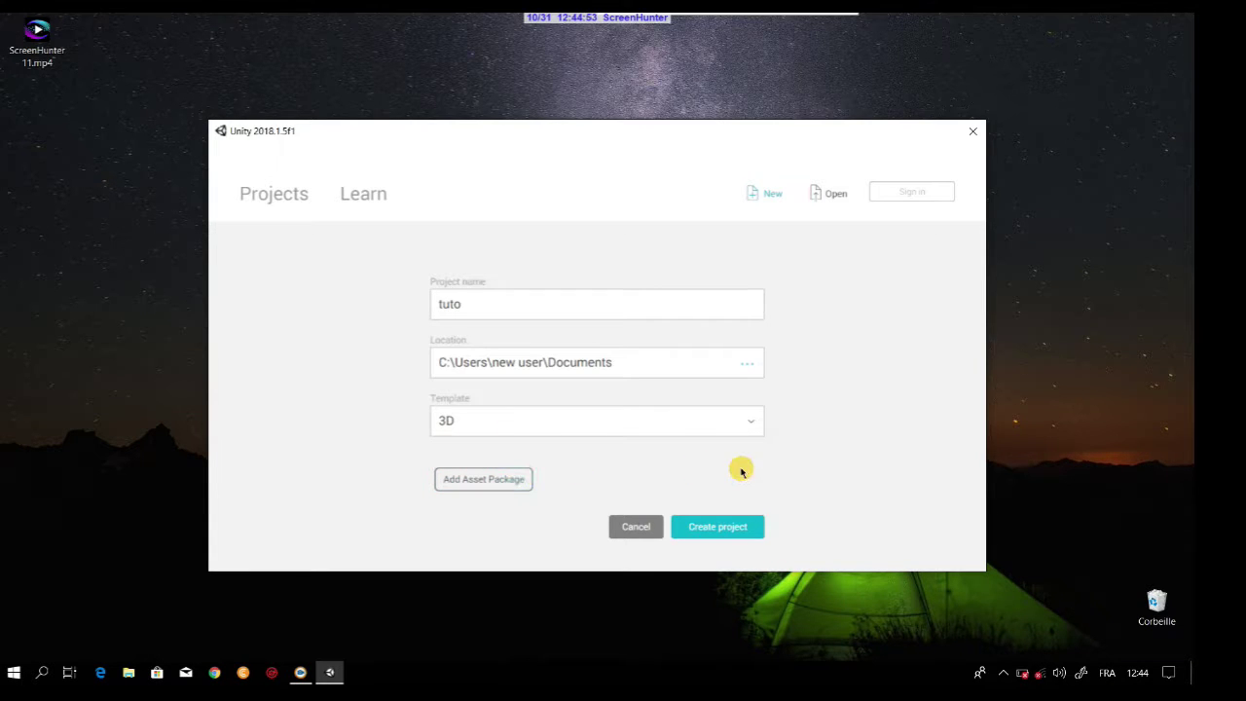
pyautogui.click(722, 531)
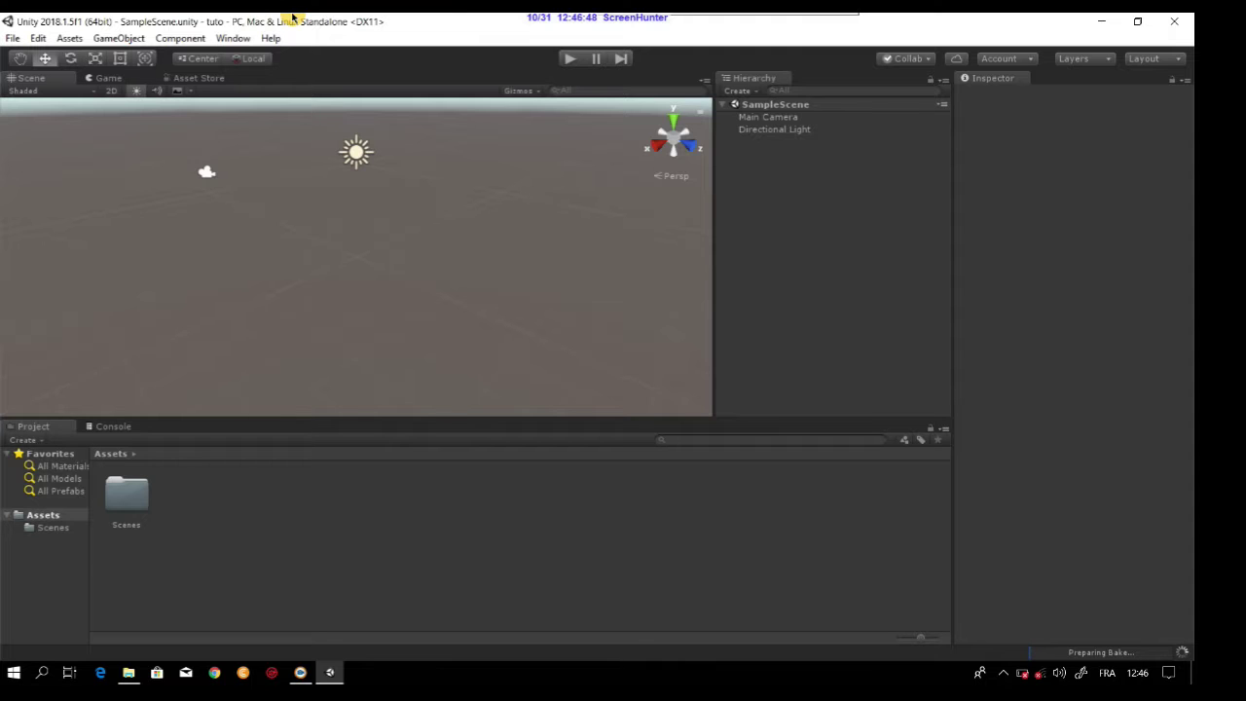
# Let the tuto editor finish opening on SampleScene, then show the Game view.
pyautogui.moveTo(230, 19); pyautogui.dragTo(222, 18)
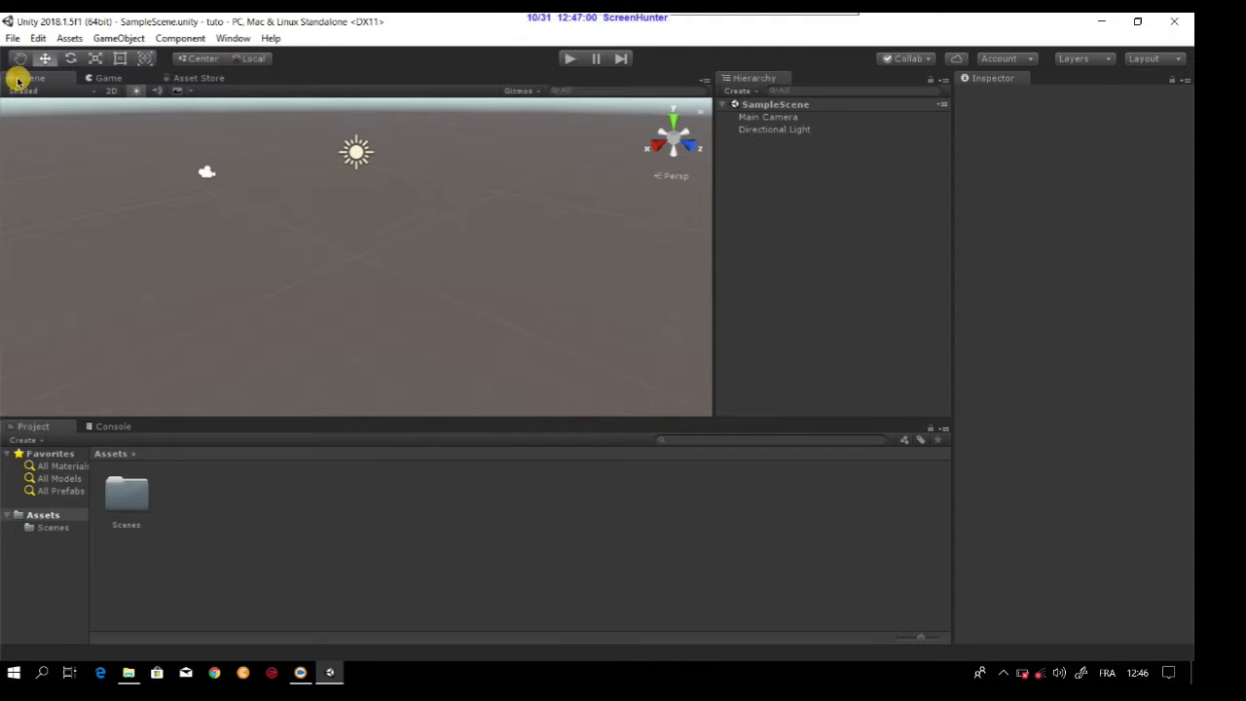
pyautogui.click(105, 81)
pyautogui.moveTo(44, 77); pyautogui.dragTo(185, 89)
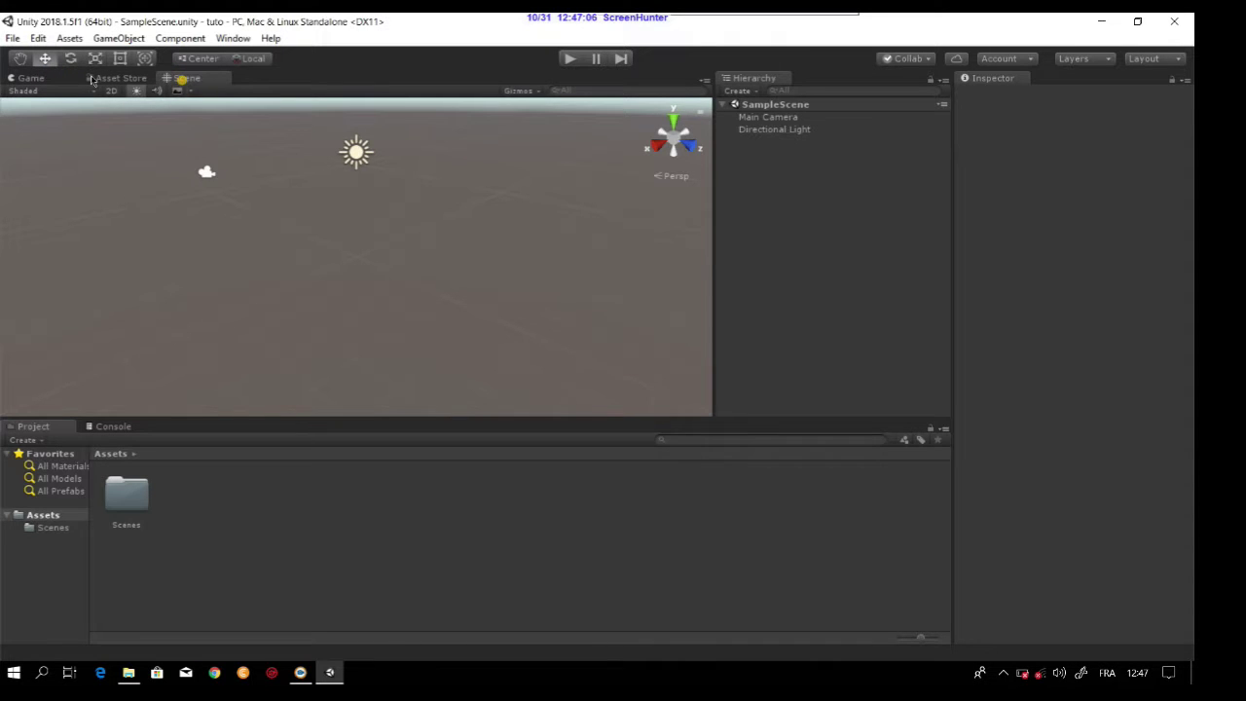
pyautogui.moveTo(185, 89); pyautogui.dragTo(58, 77)
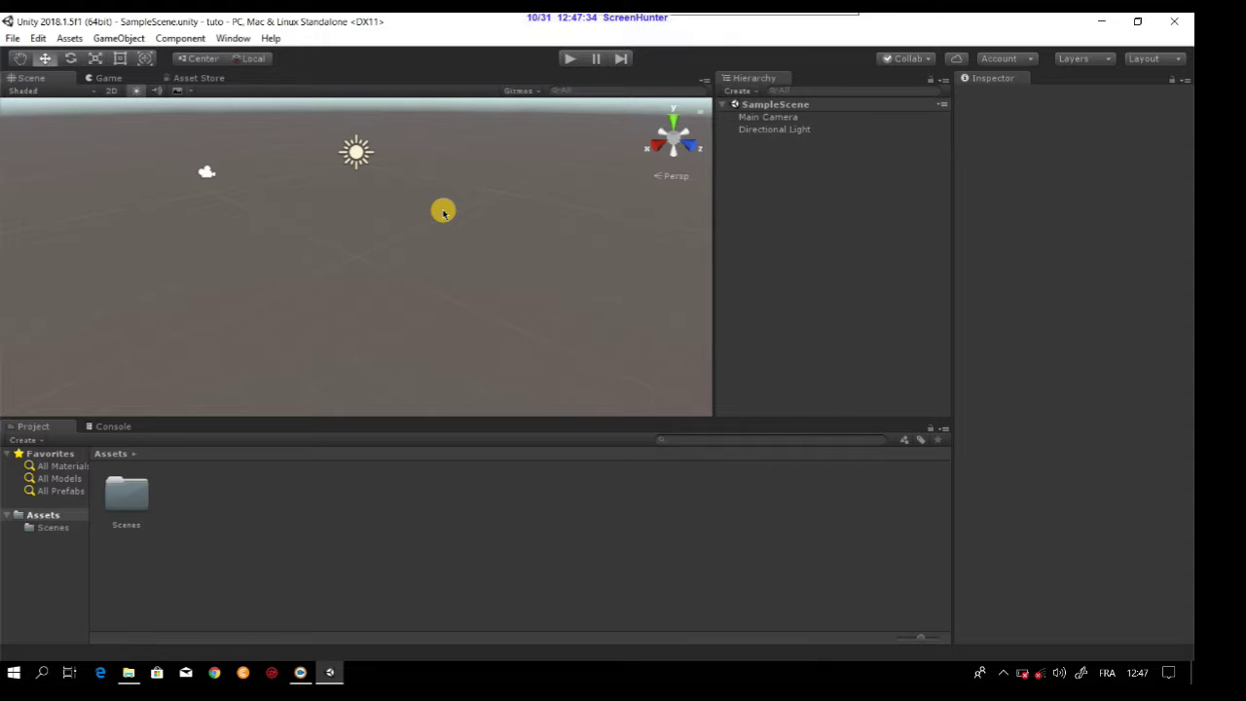
# Tilt the Scene view up toward the sky and move through the empty scene.
pyautogui.moveTo(443, 212); pyautogui.dragTo(371, 167, button='right')
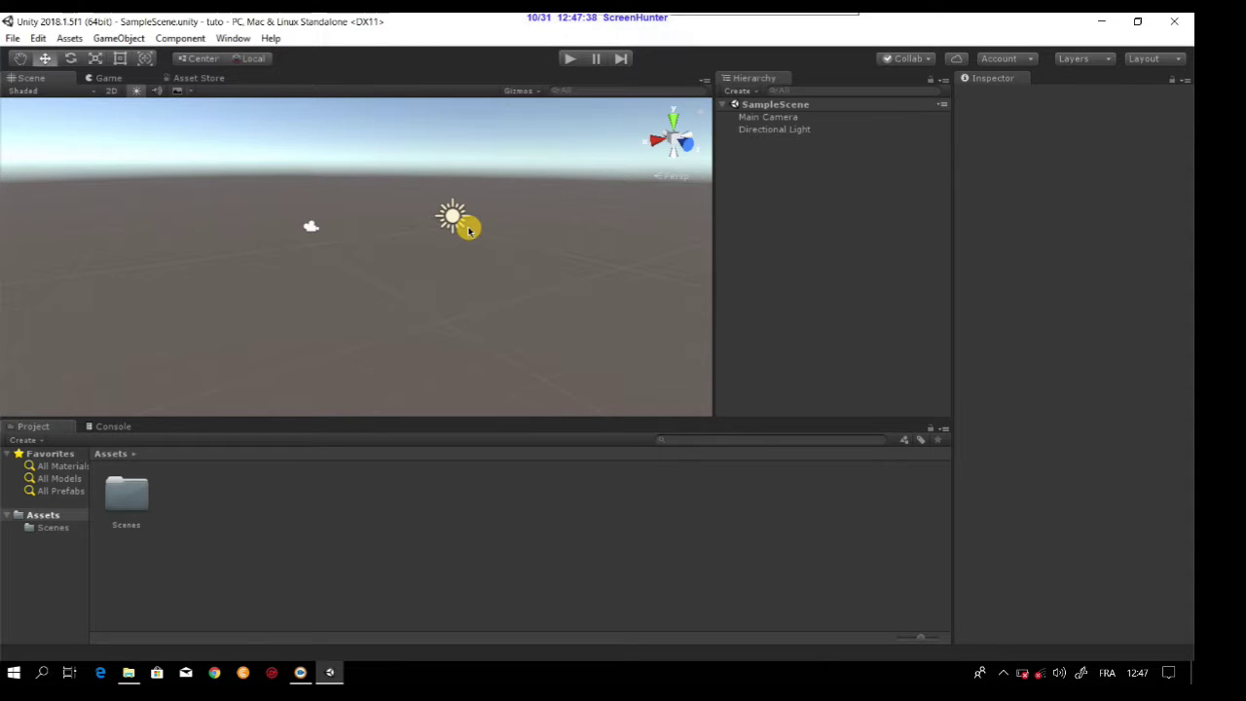
pyautogui.scroll(5, 469, 228)
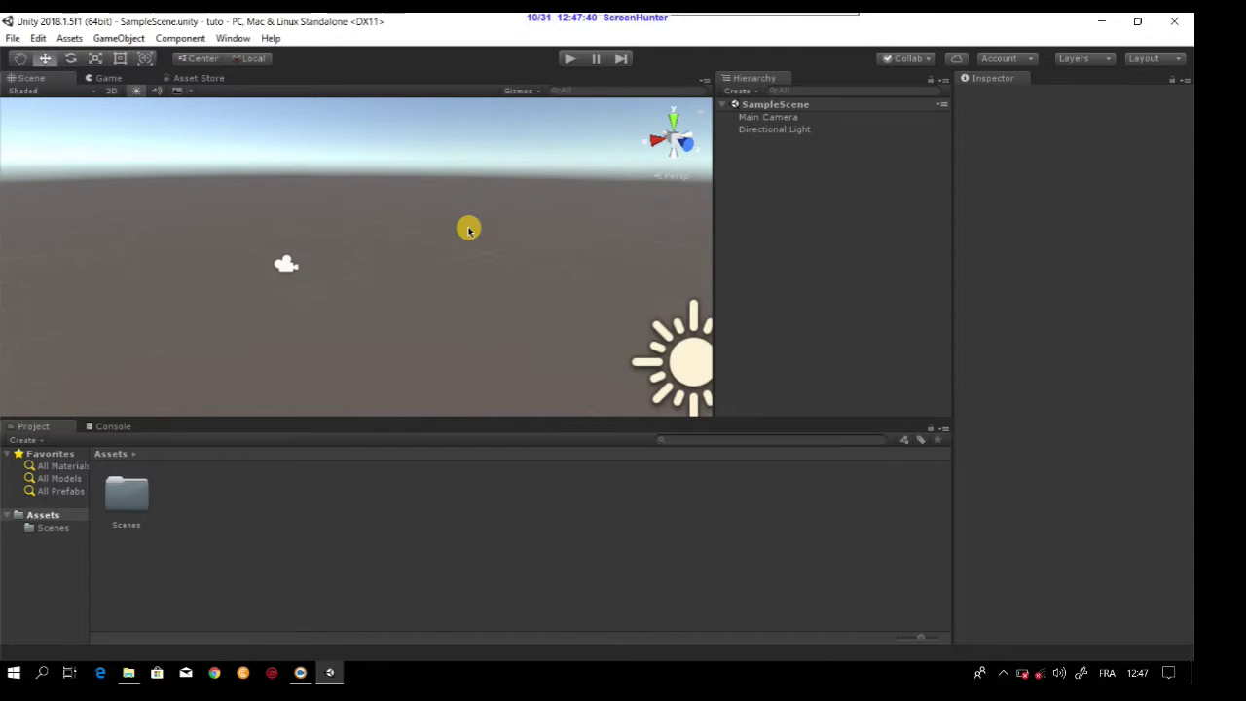
pyautogui.press('Right')
pyautogui.press('Down')
pyautogui.press('Left')
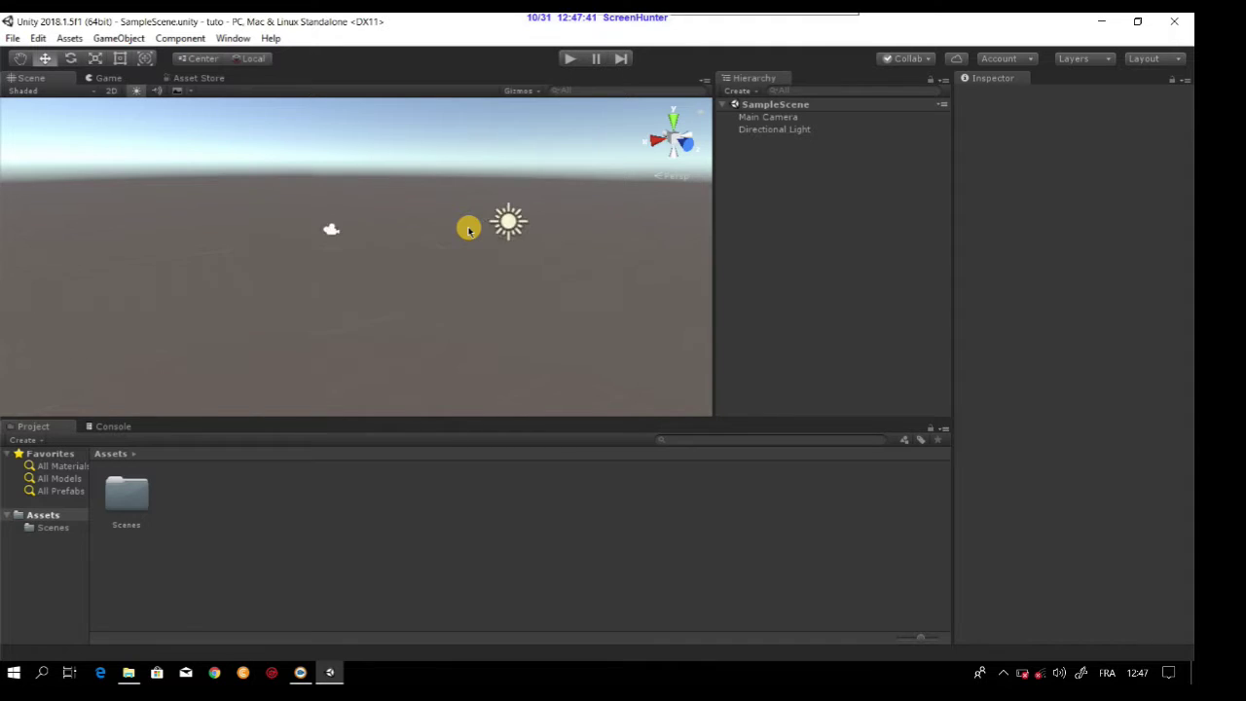
pyautogui.press('Right')
# Orbit and pan around the empty scene, then view the Main Camera's output.
pyautogui.press('alt')
pyautogui.moveTo(432, 189)
pyautogui.keyDown('alt'); pyautogui.mouseDown()
pyautogui.moveTo(117, 217)
pyautogui.moveTo(905, 216)
pyautogui.moveTo(274, 225)
pyautogui.mouseUp(); pyautogui.keyUp('alt')
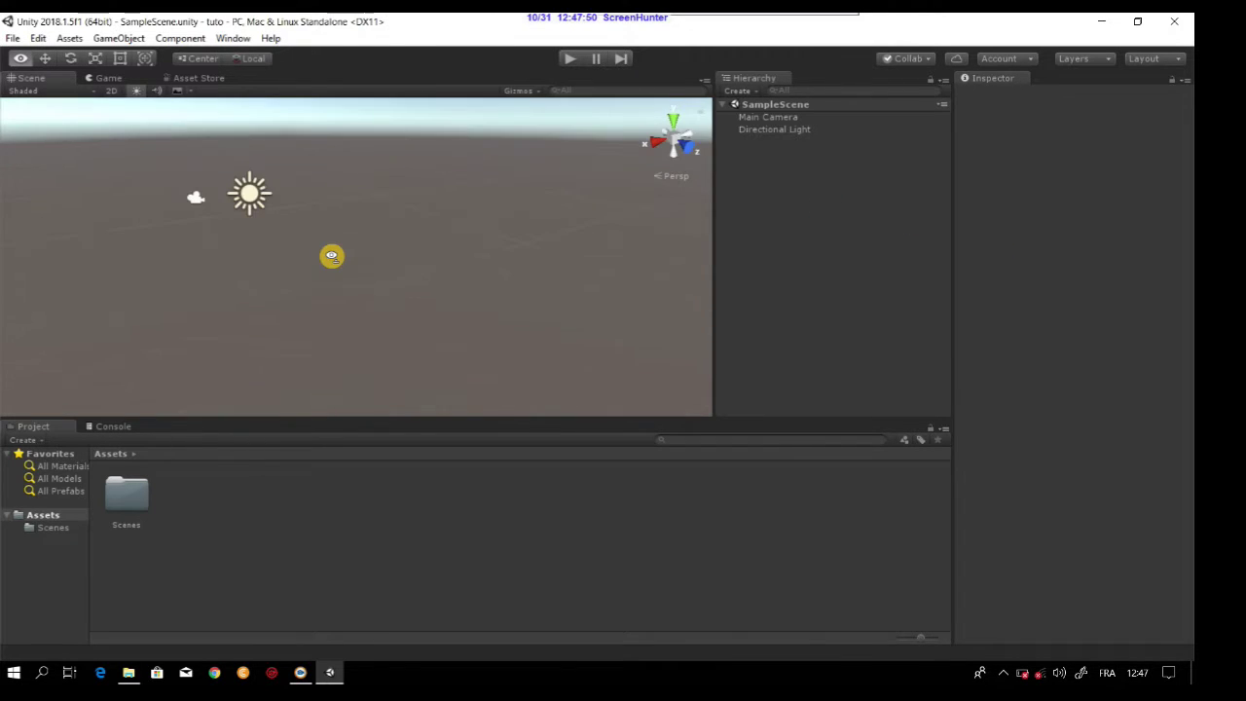
pyautogui.keyDown('alt'); pyautogui.moveTo(274, 223); pyautogui.dragTo(274, 224); pyautogui.keyUp('alt')
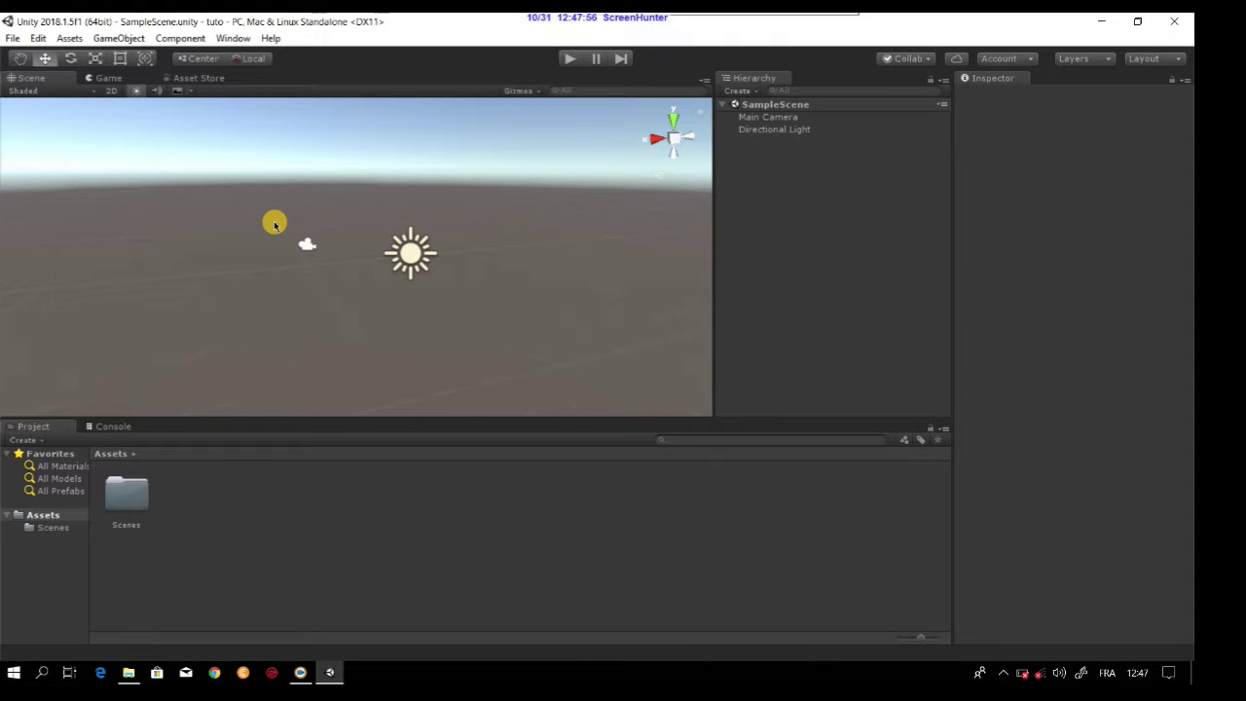
pyautogui.moveTo(273, 224); pyautogui.dragTo(274, 224, button='middle')
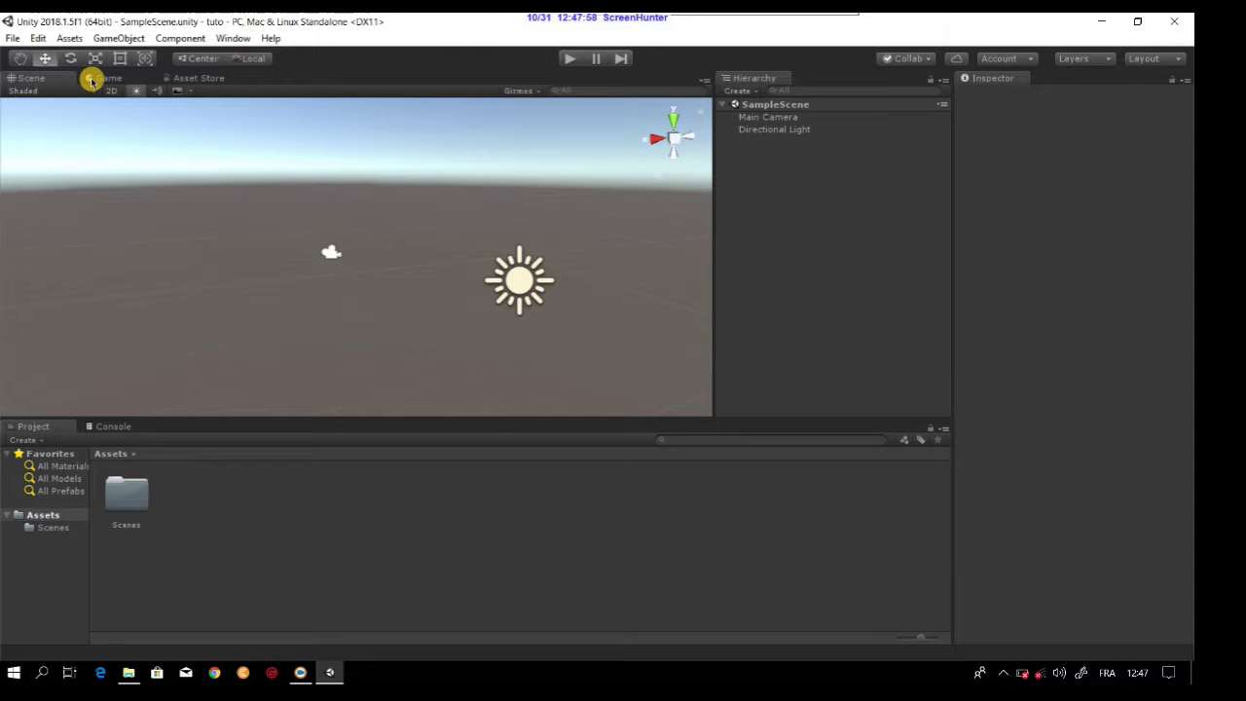
pyautogui.click(109, 78)
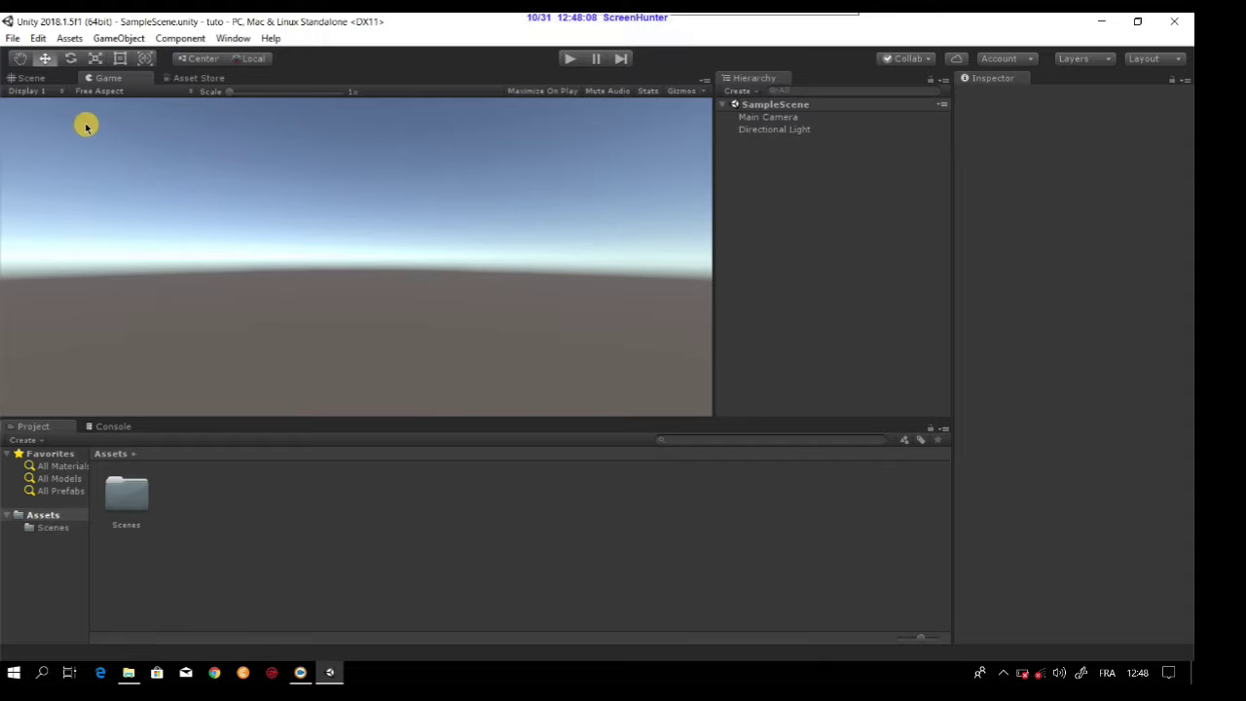
# Back in the Scene view, select the Directional Light and then the Main Camera.
pyautogui.click(60, 78)
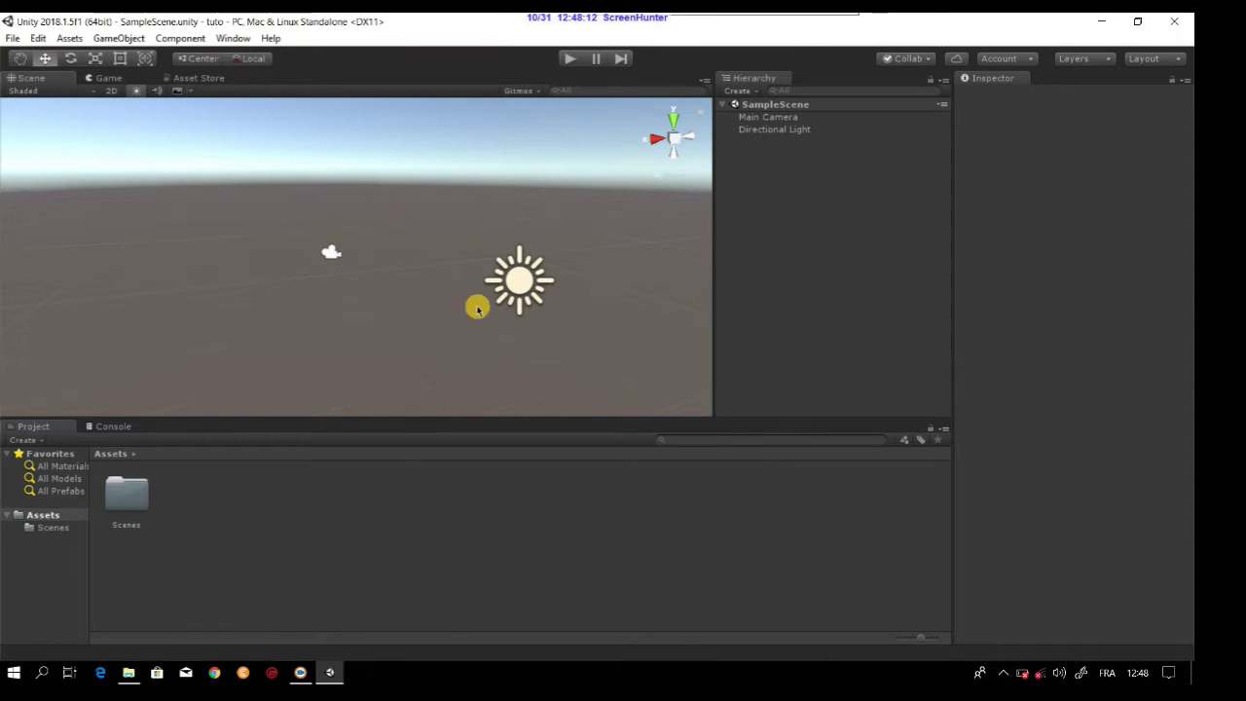
pyautogui.click(510, 285)
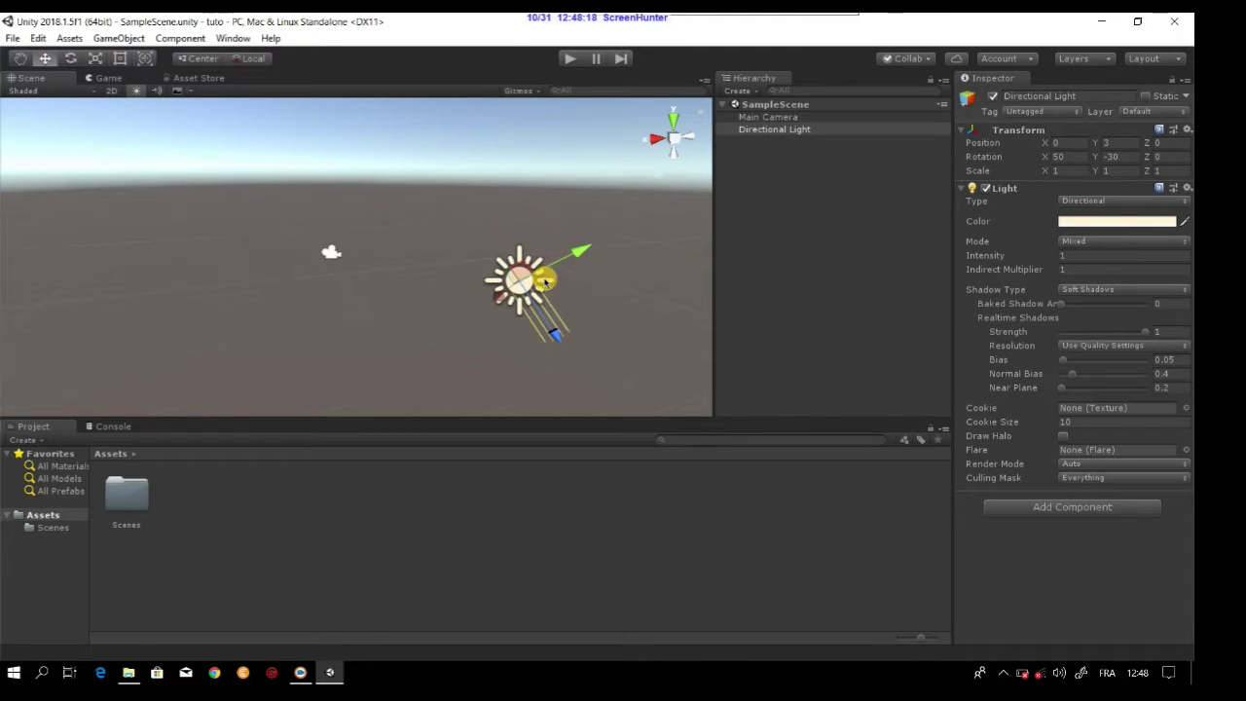
pyautogui.click(329, 256)
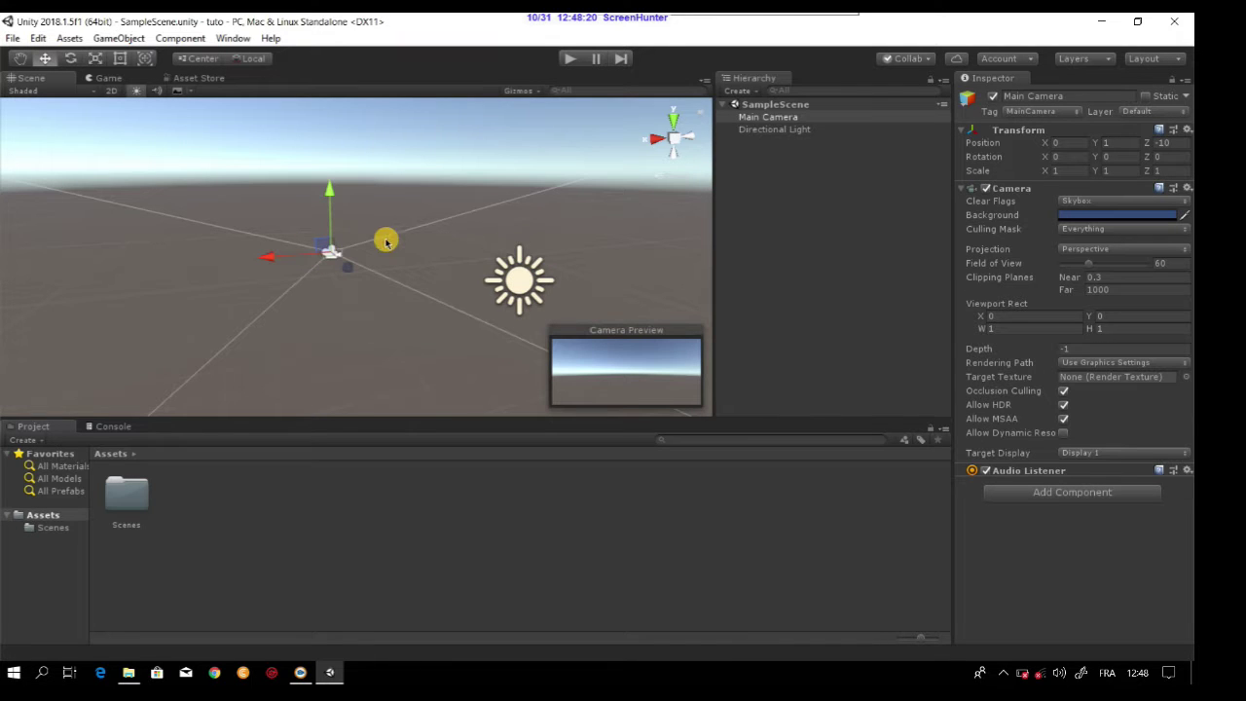
# Move the view to look down on the Main Camera, comparing with the Game view.
pyautogui.press('Left')
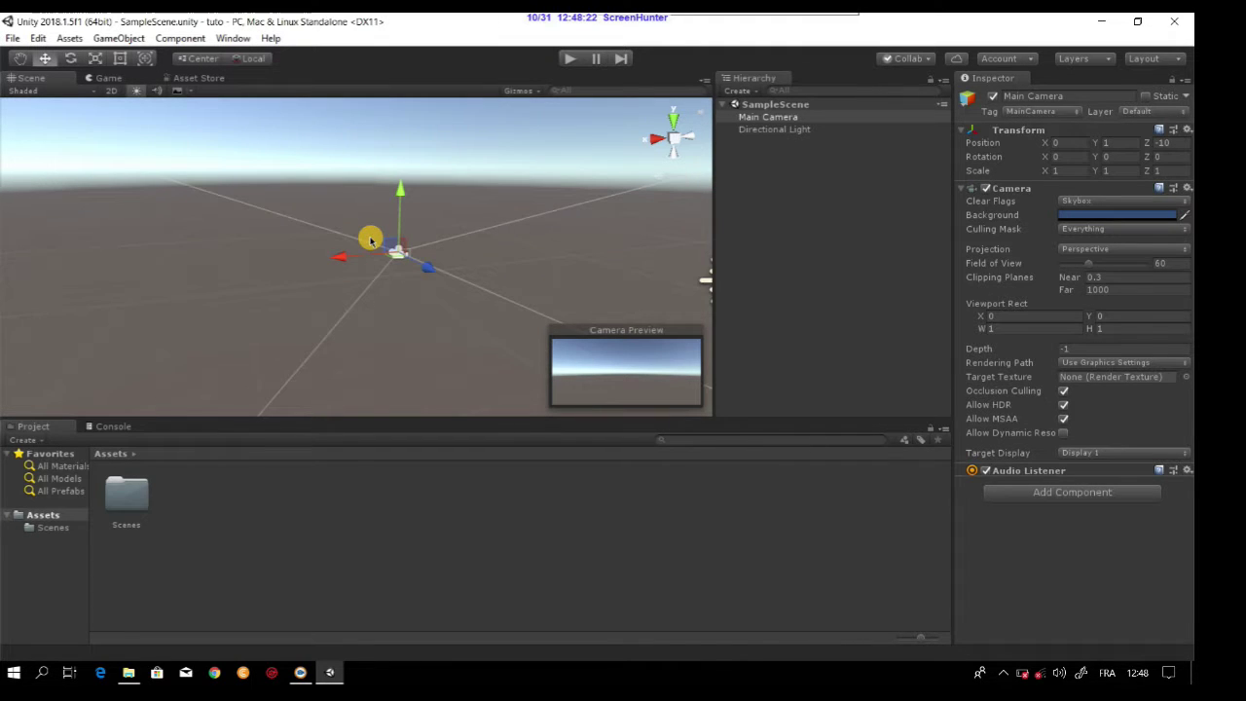
pyautogui.press('Left')
pyautogui.press('Up')
pyautogui.moveTo(513, 223); pyautogui.dragTo(804, 286, button='right')
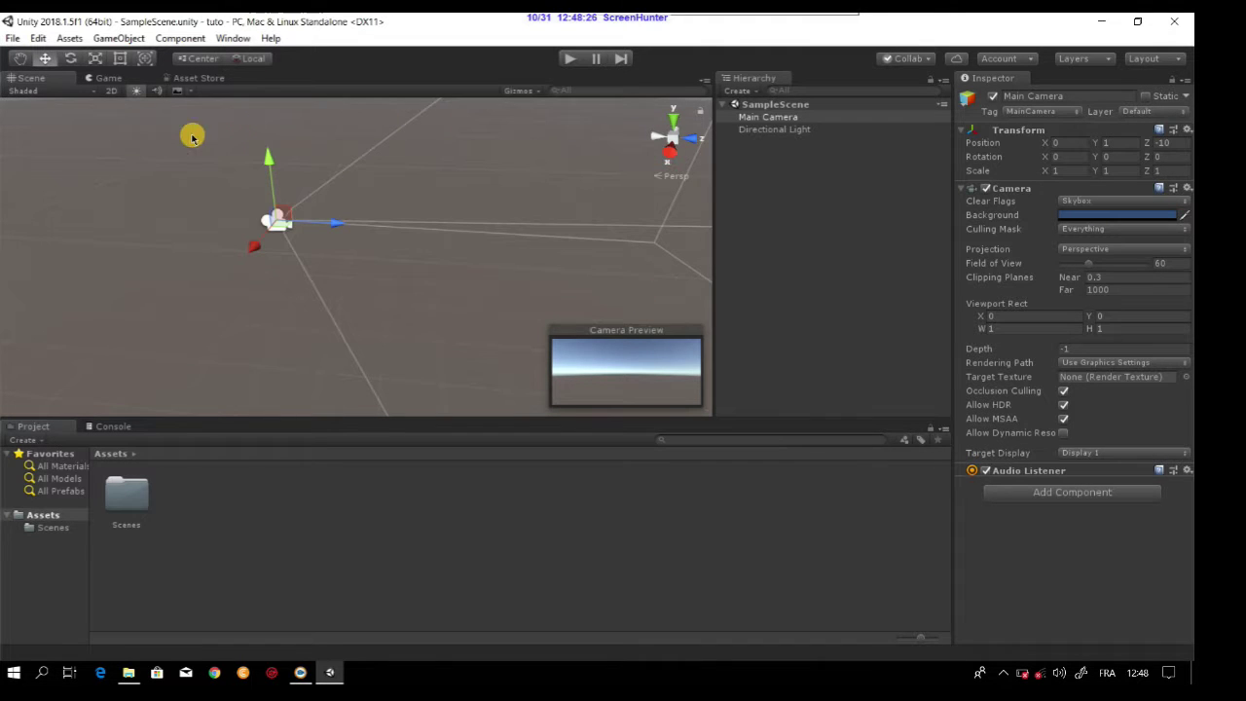
pyautogui.click(117, 84)
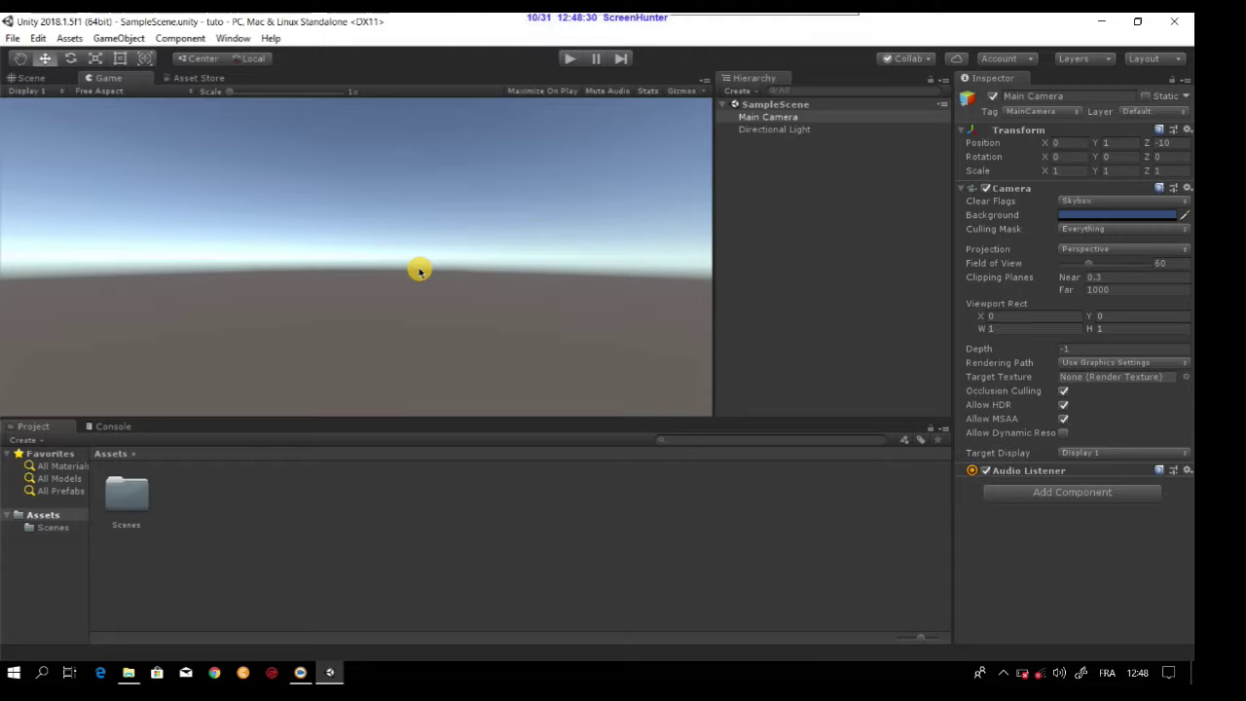
pyautogui.click(54, 82)
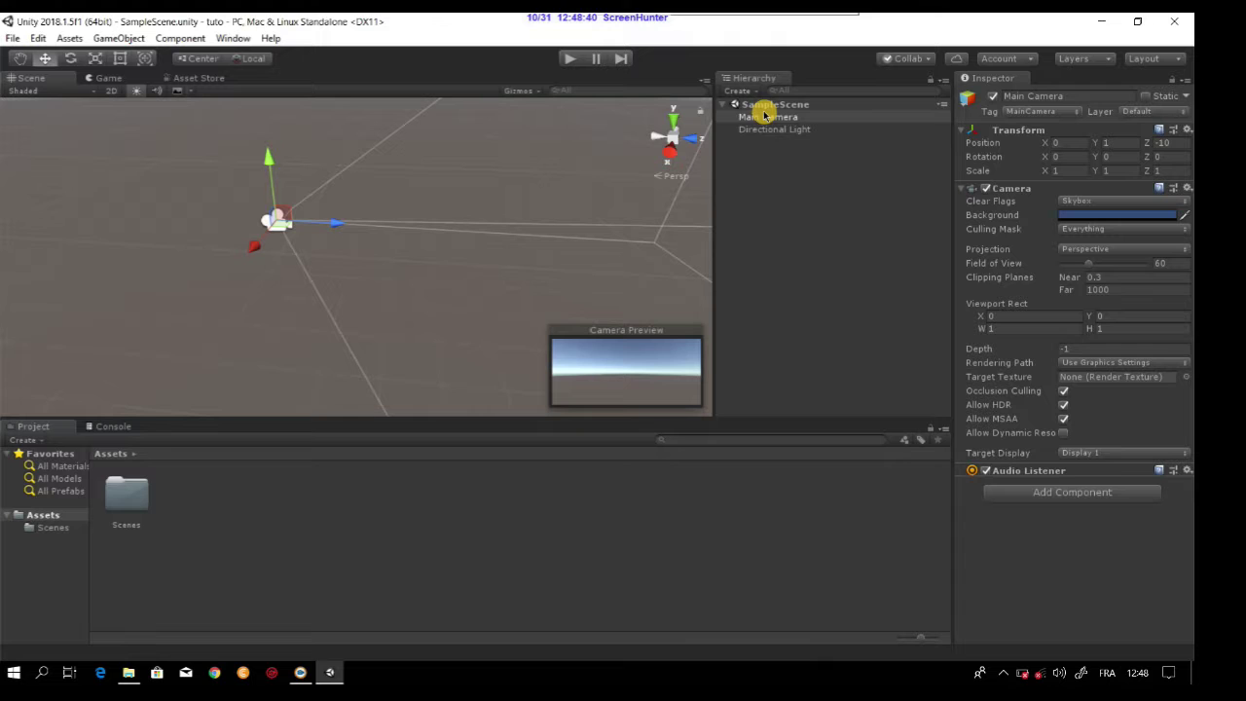
# Select the Main Camera and Directional Light in the Hierarchy to inspect their transforms.
pyautogui.click(776, 119)
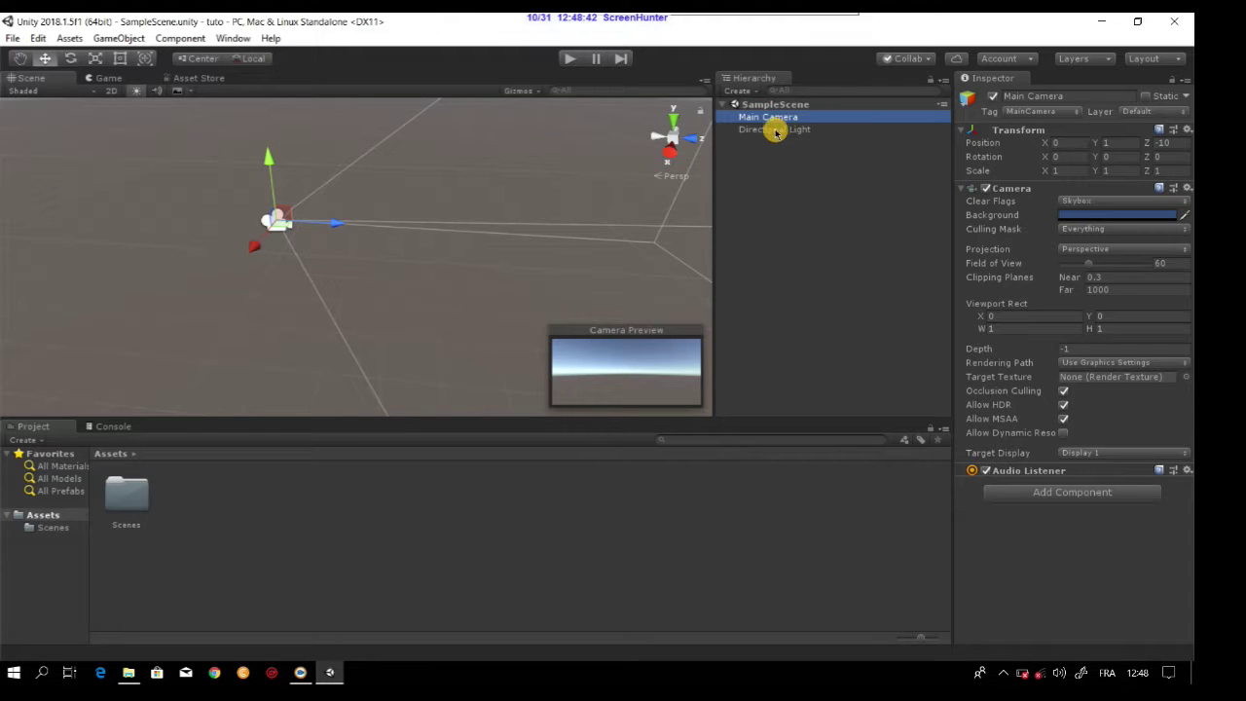
pyautogui.click(774, 130)
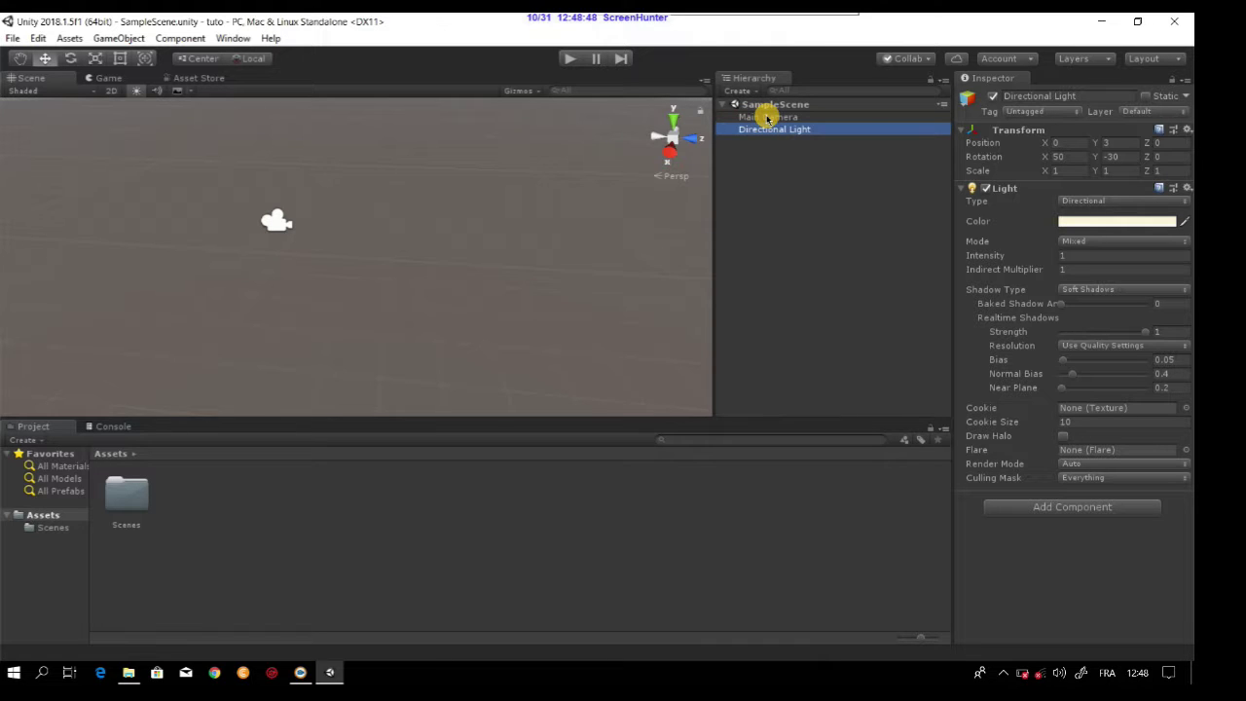
pyautogui.click(775, 128)
pyautogui.click(778, 175)
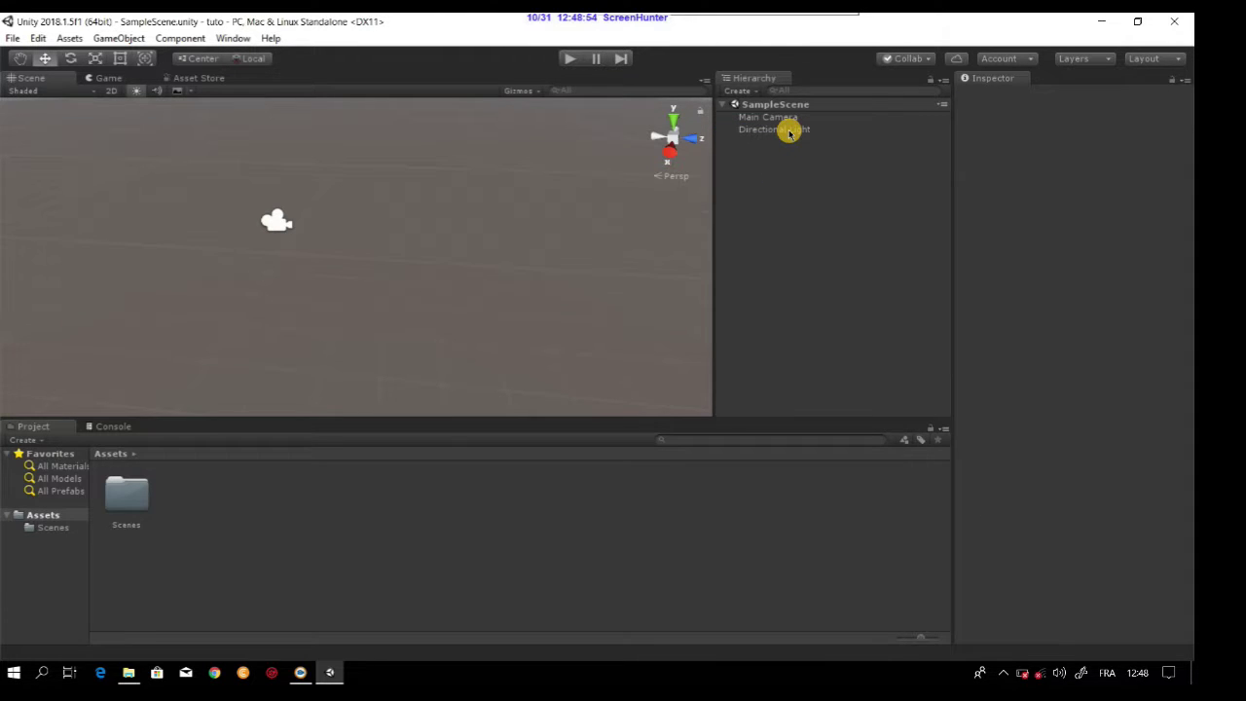
pyautogui.click(789, 133)
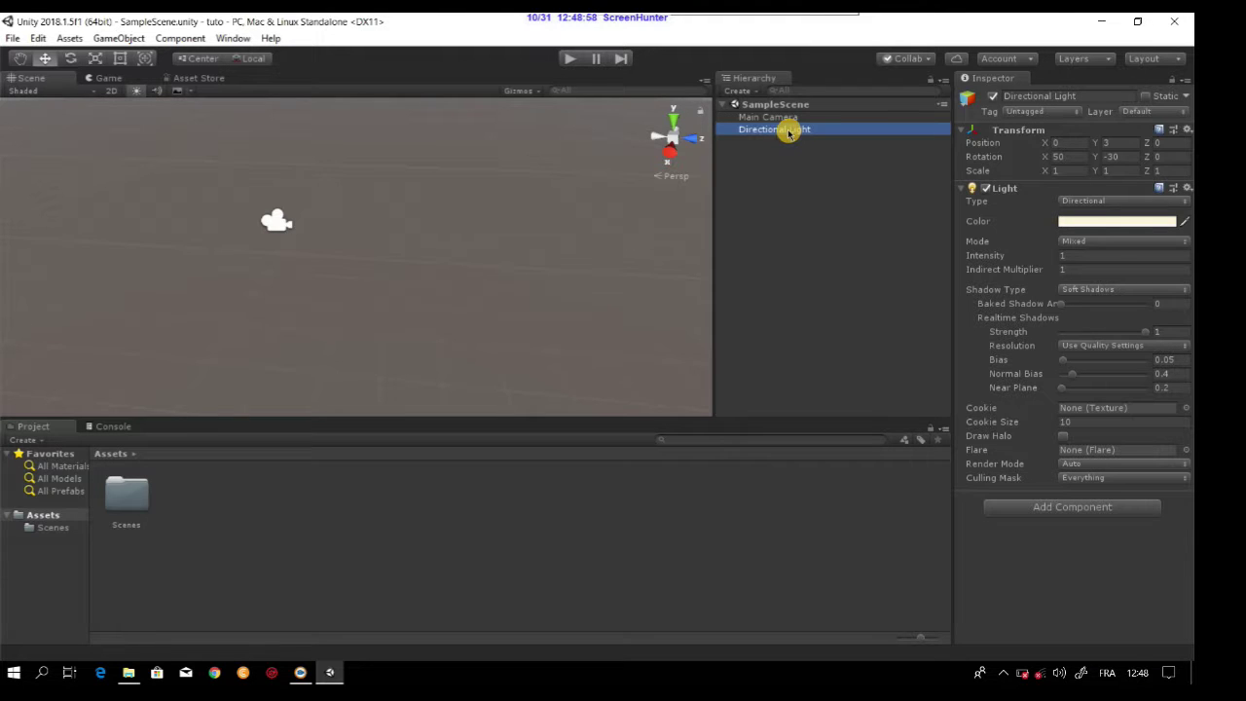
pyautogui.click(768, 117)
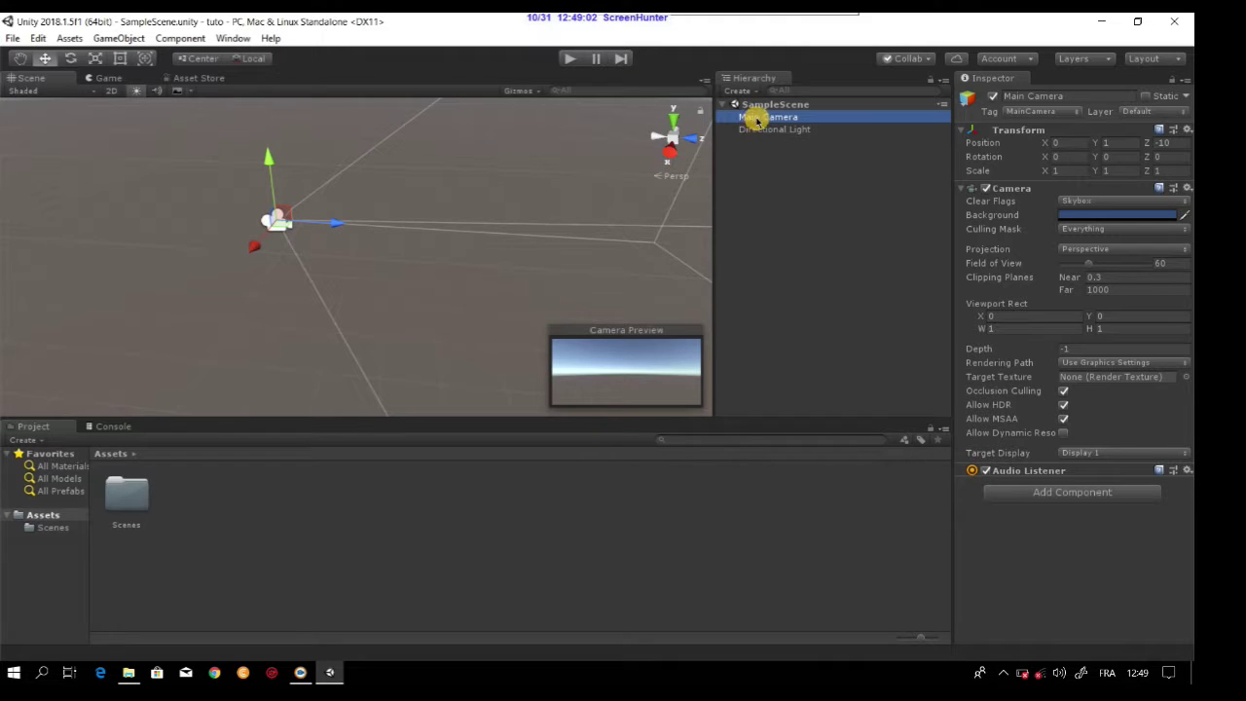
# Frame the Scene view on the Directional Light, then on the Main Camera.
pyautogui.doubleClick(762, 119)
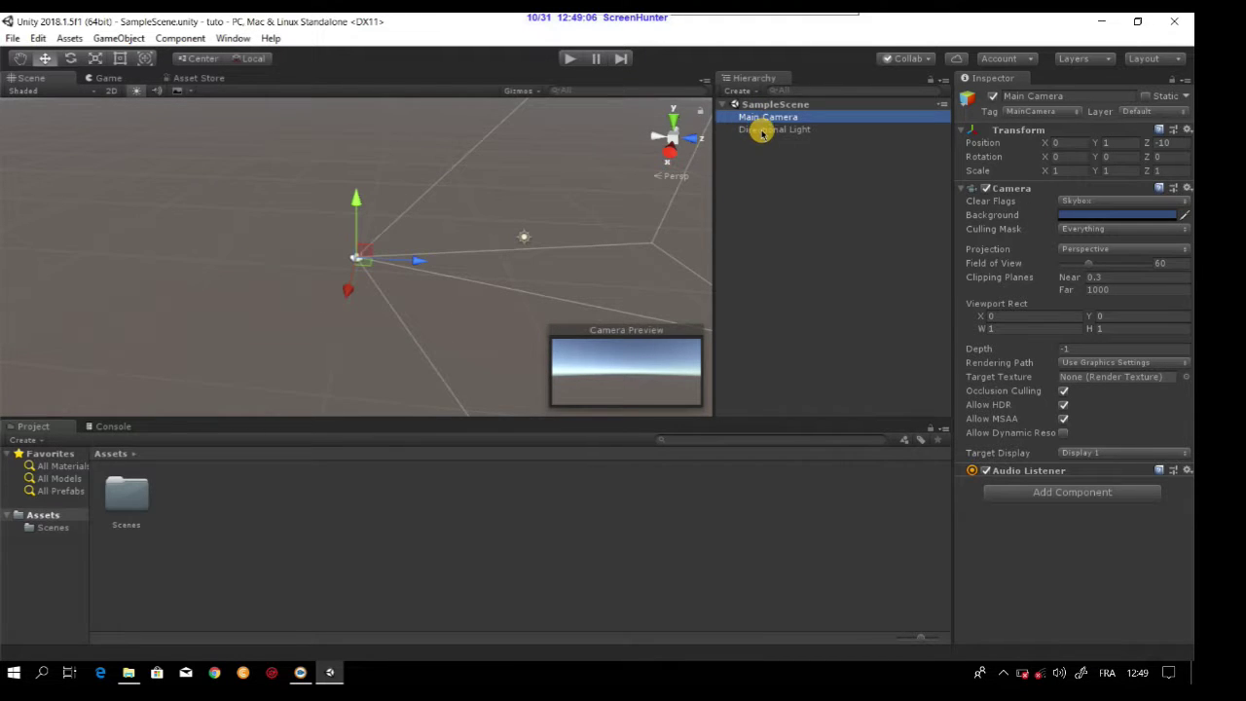
pyautogui.doubleClick(769, 129)
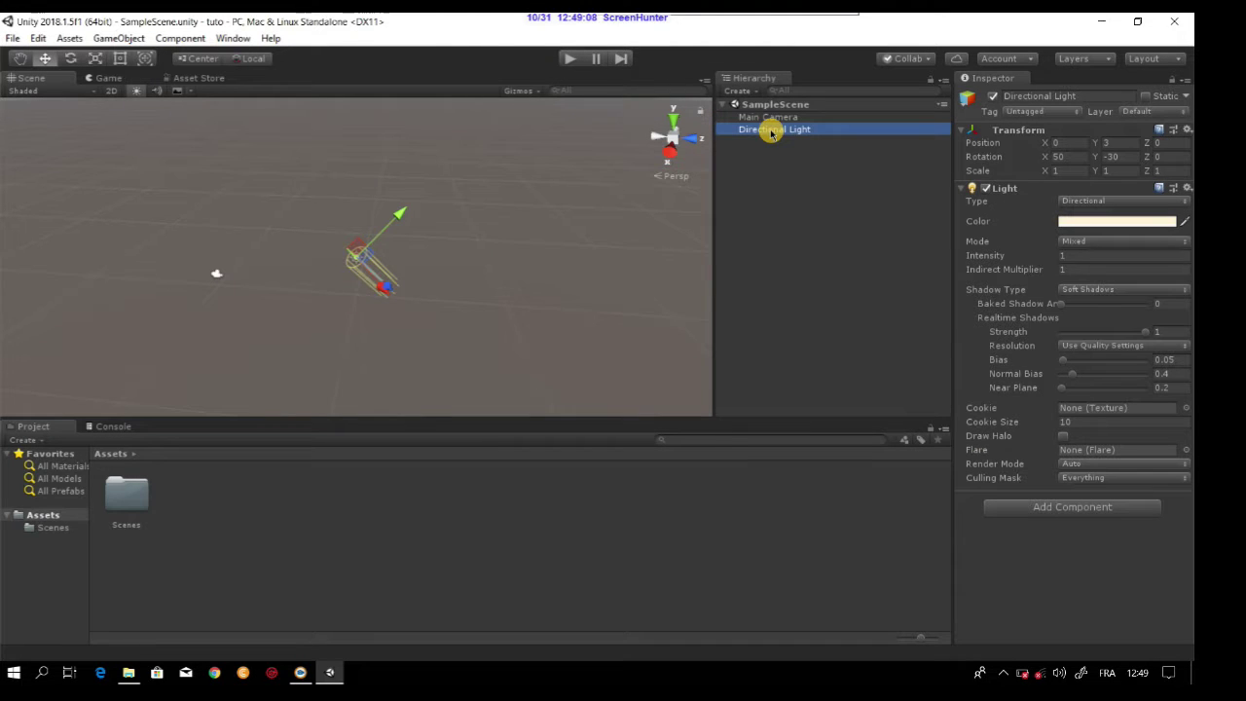
pyautogui.doubleClick(769, 118)
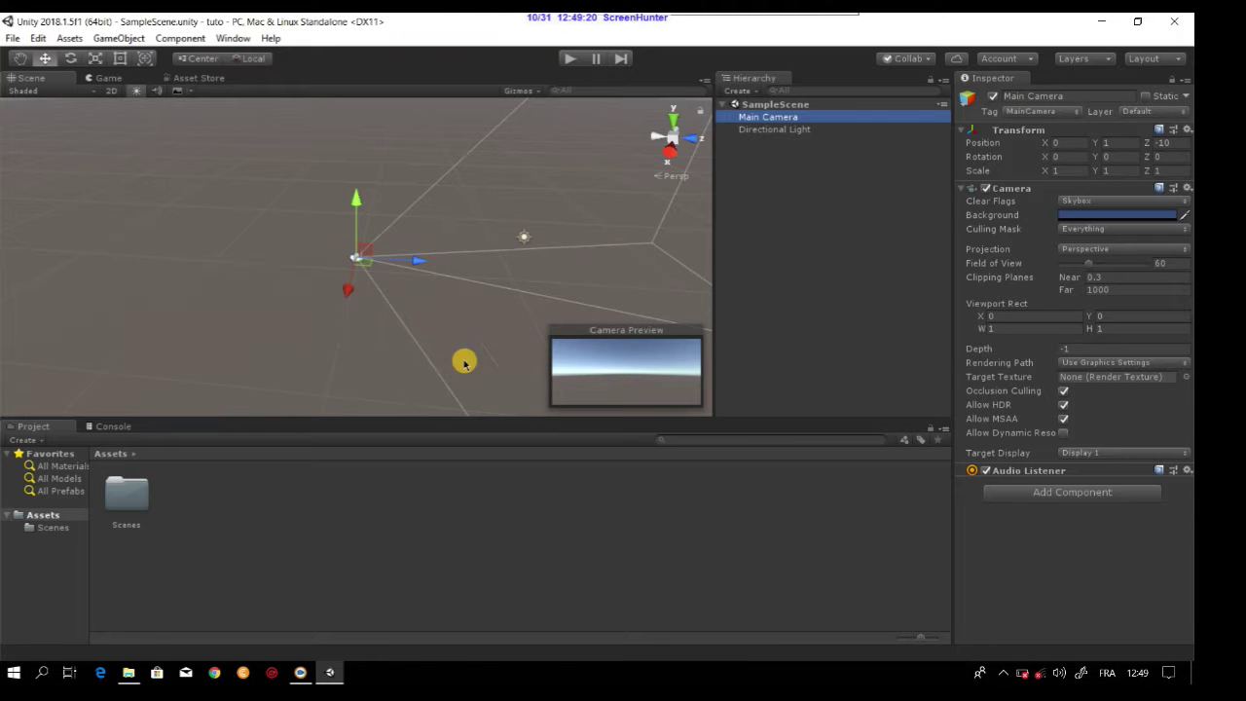
# Select the Main Camera, confirm its position Z at -10, and pick the Rotate tool.
pyautogui.click(749, 117)
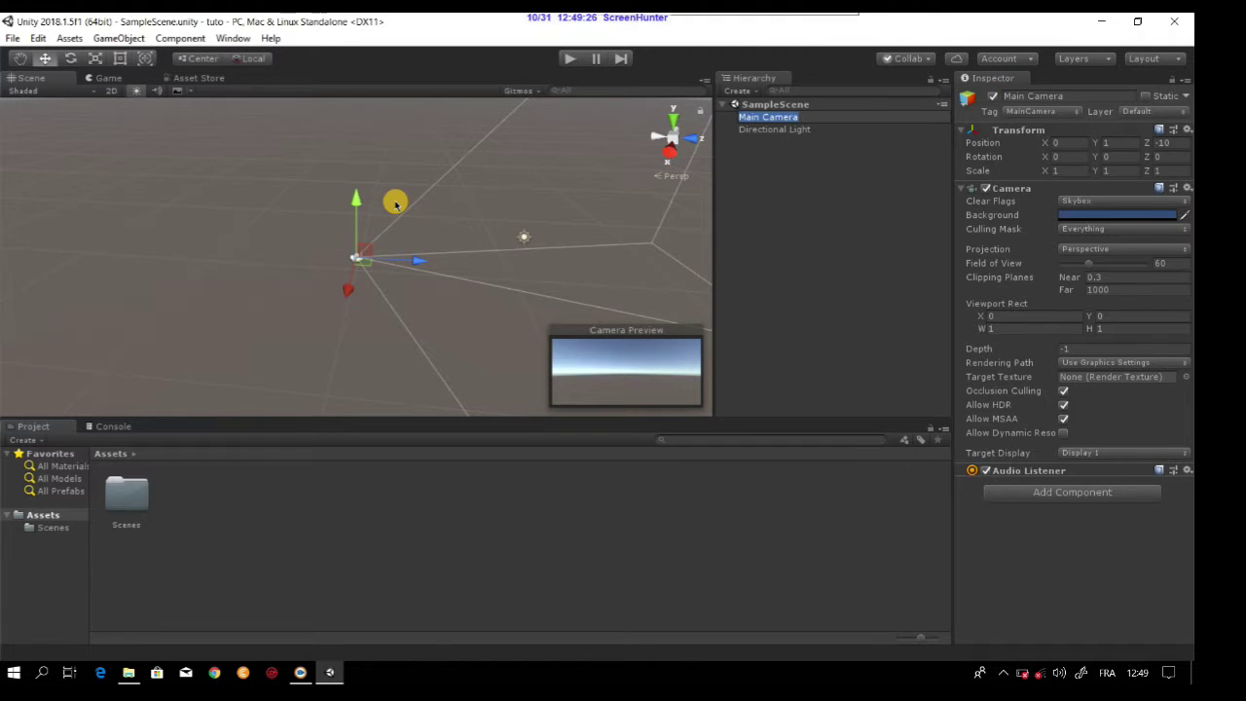
pyautogui.click(357, 260)
pyautogui.click(359, 260)
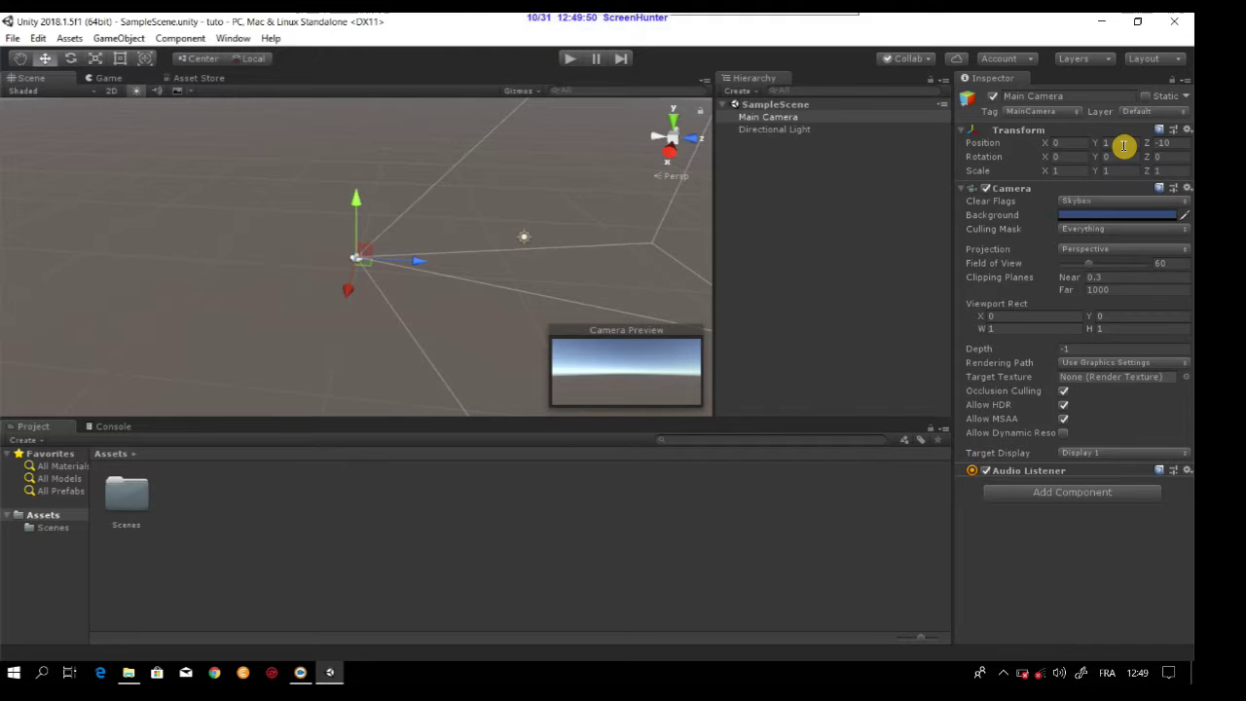
pyautogui.click(1162, 141)
pyautogui.write('-10')
pyautogui.press('Return')
pyautogui.click(1173, 143)
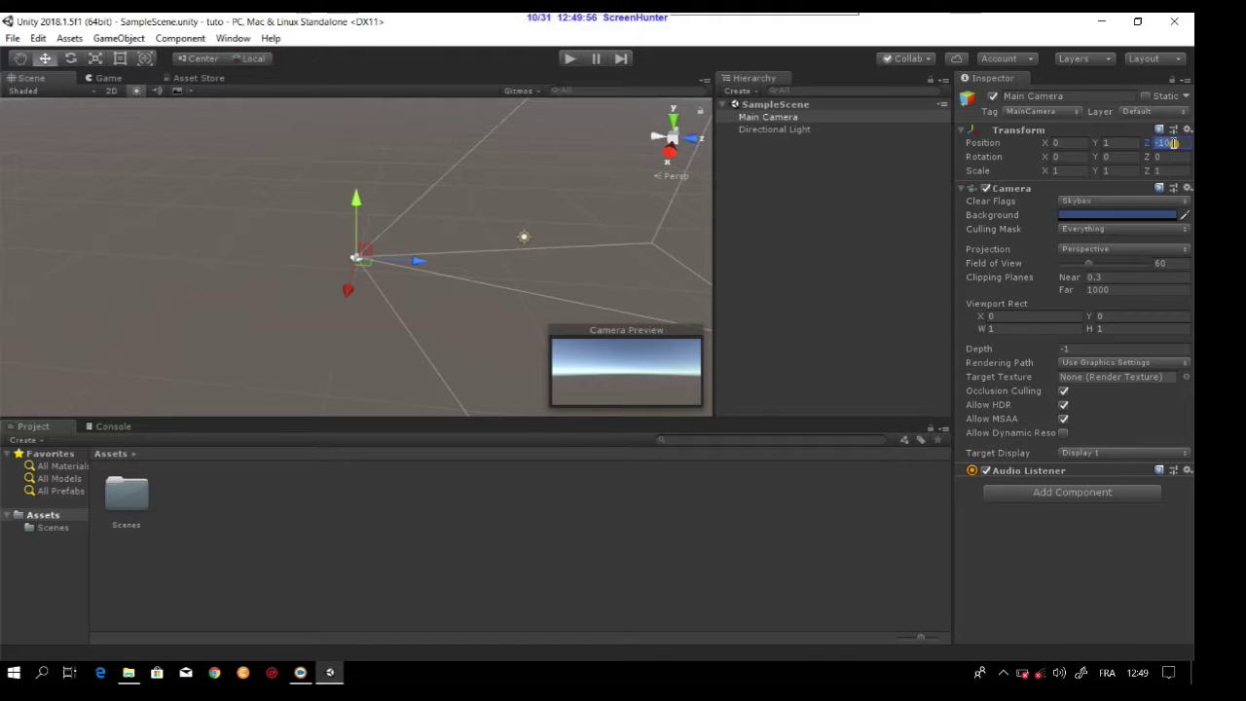
pyautogui.click(1061, 157)
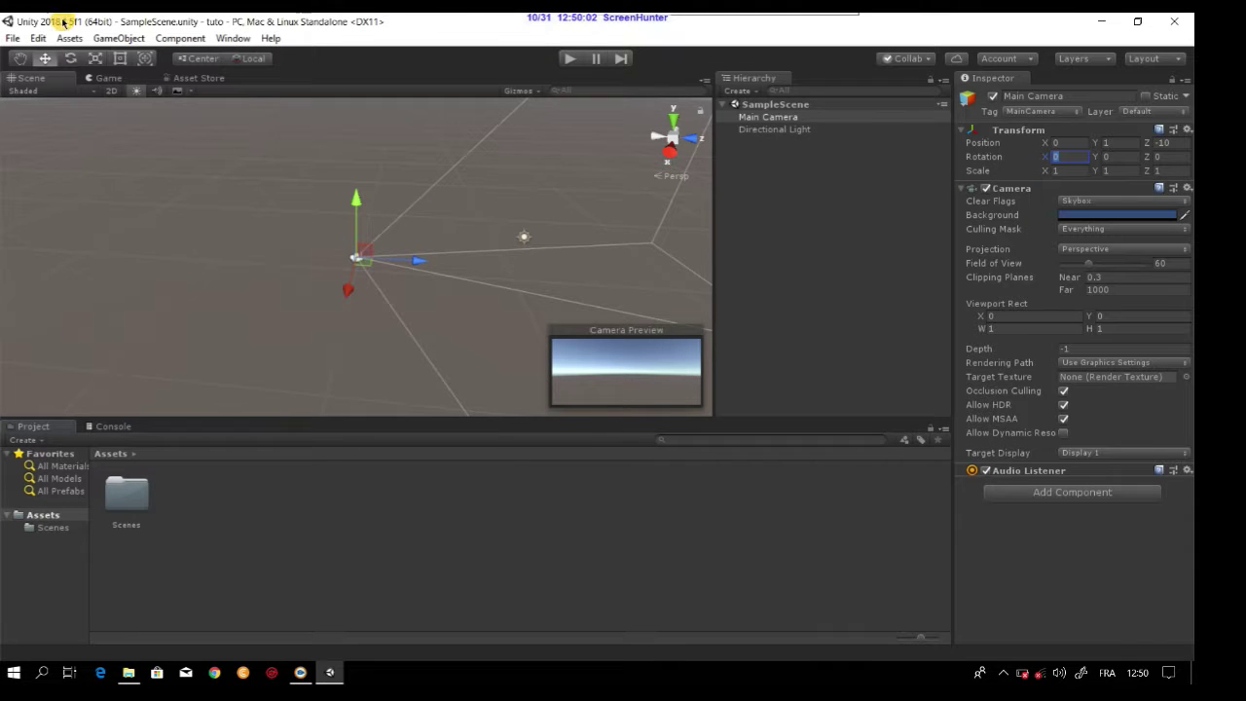
pyautogui.click(71, 59)
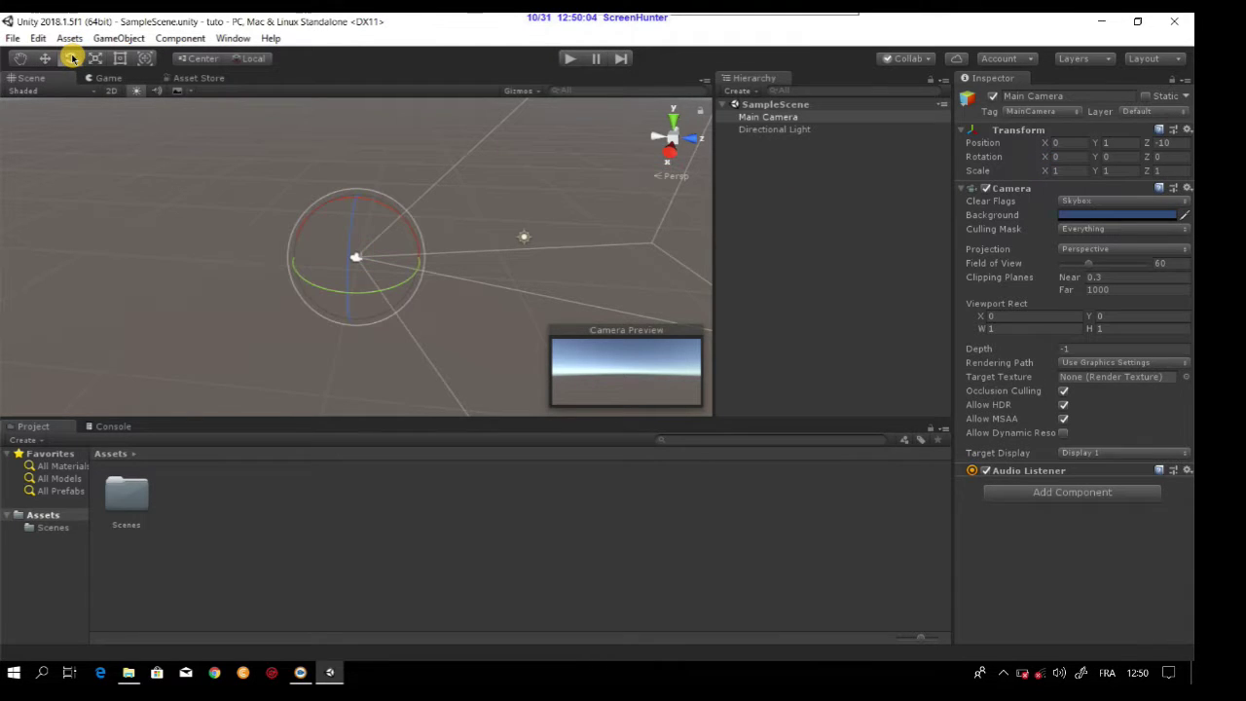
# Tilt the Main Camera to about 7.805, 3.717, 0.258 and collapse its Camera component.
pyautogui.moveTo(389, 217)
pyautogui.mouseDown()
pyautogui.moveTo(407, 218)
pyautogui.moveTo(348, 304)
pyautogui.moveTo(356, 235)
pyautogui.mouseUp()
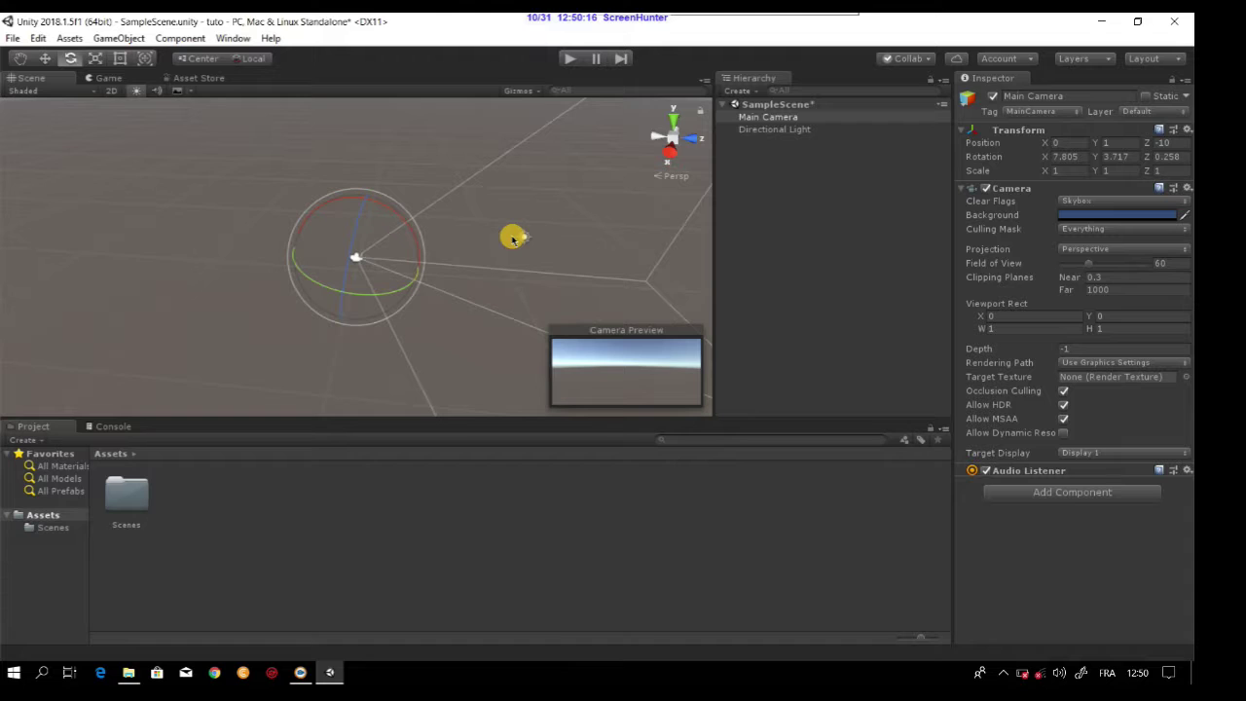
pyautogui.click(45, 59)
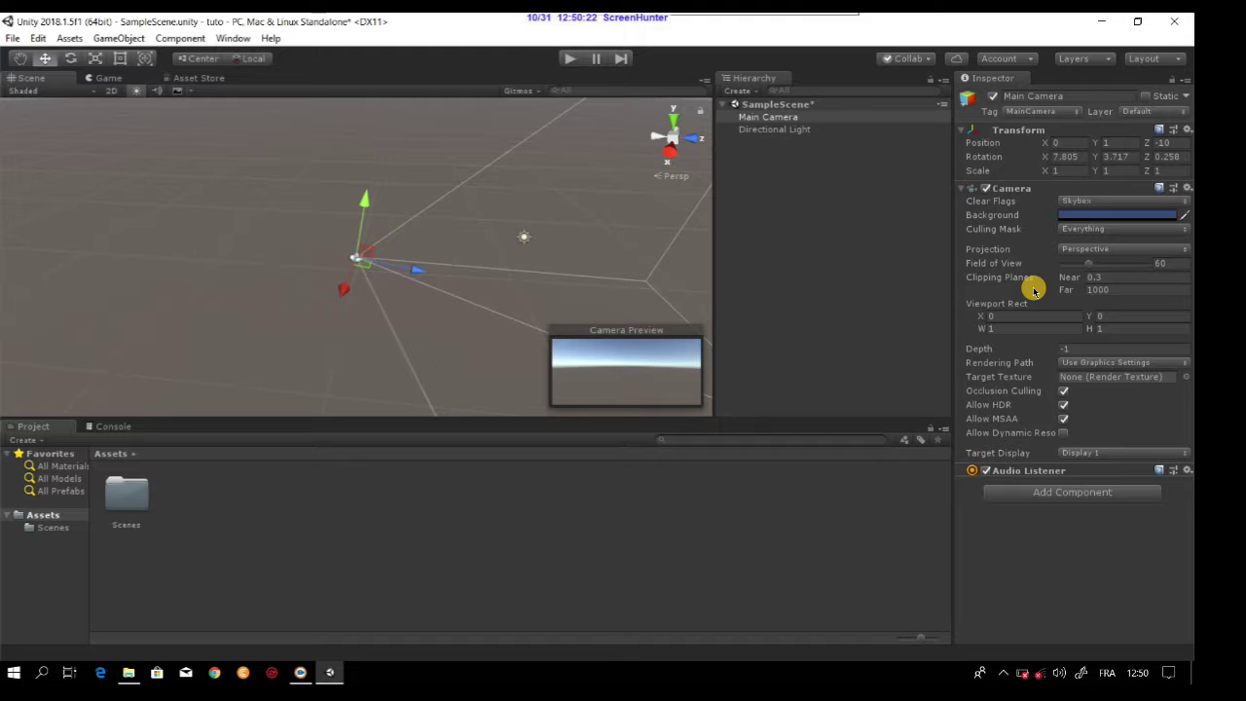
pyautogui.click(962, 189)
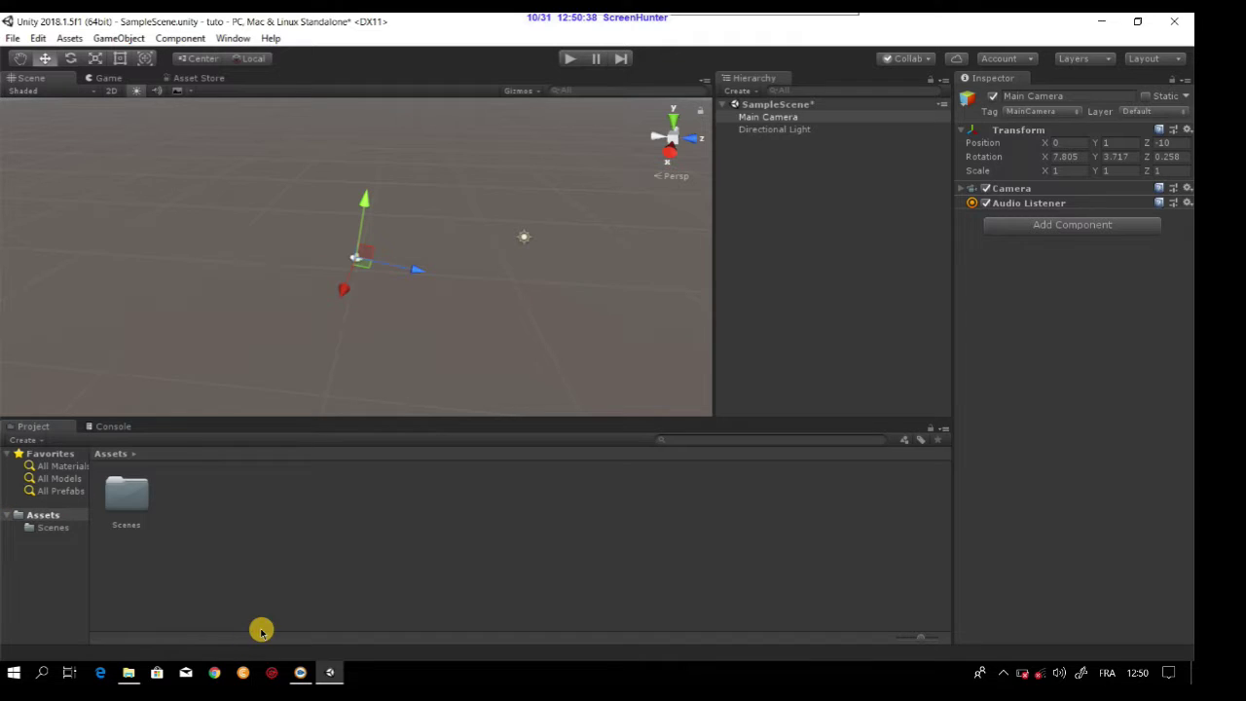
pyautogui.click(137, 676)
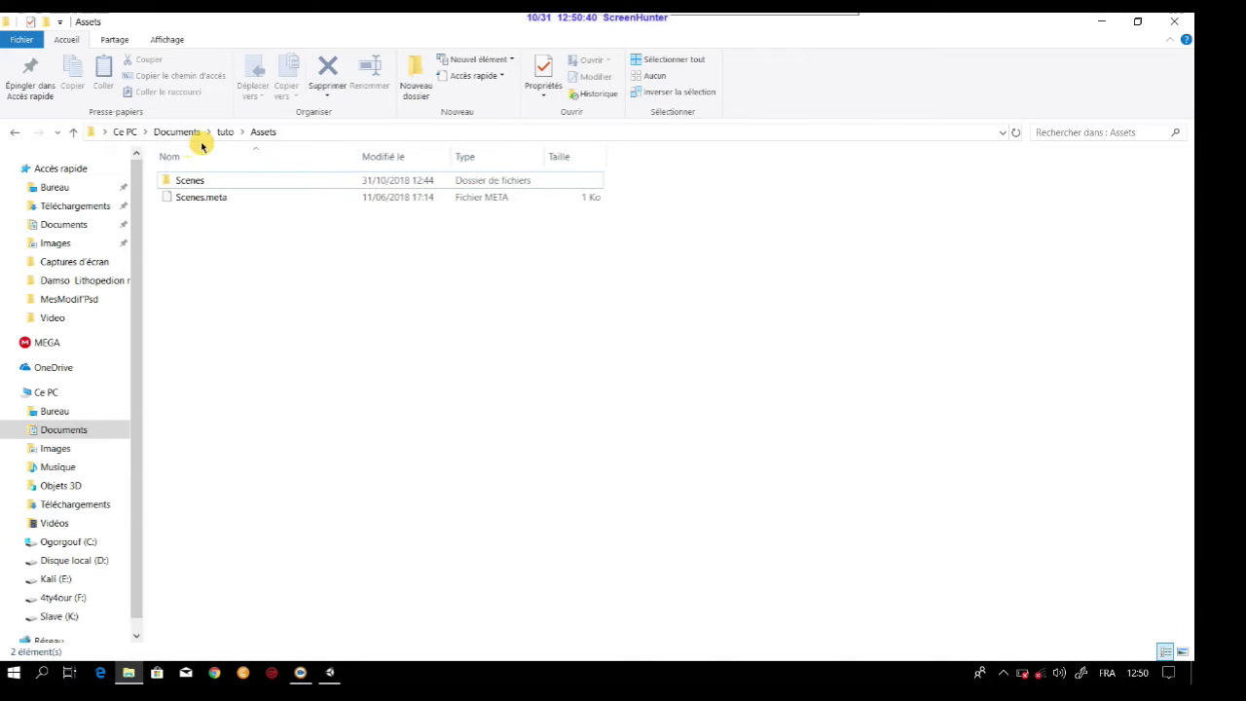
pyautogui.click(327, 673)
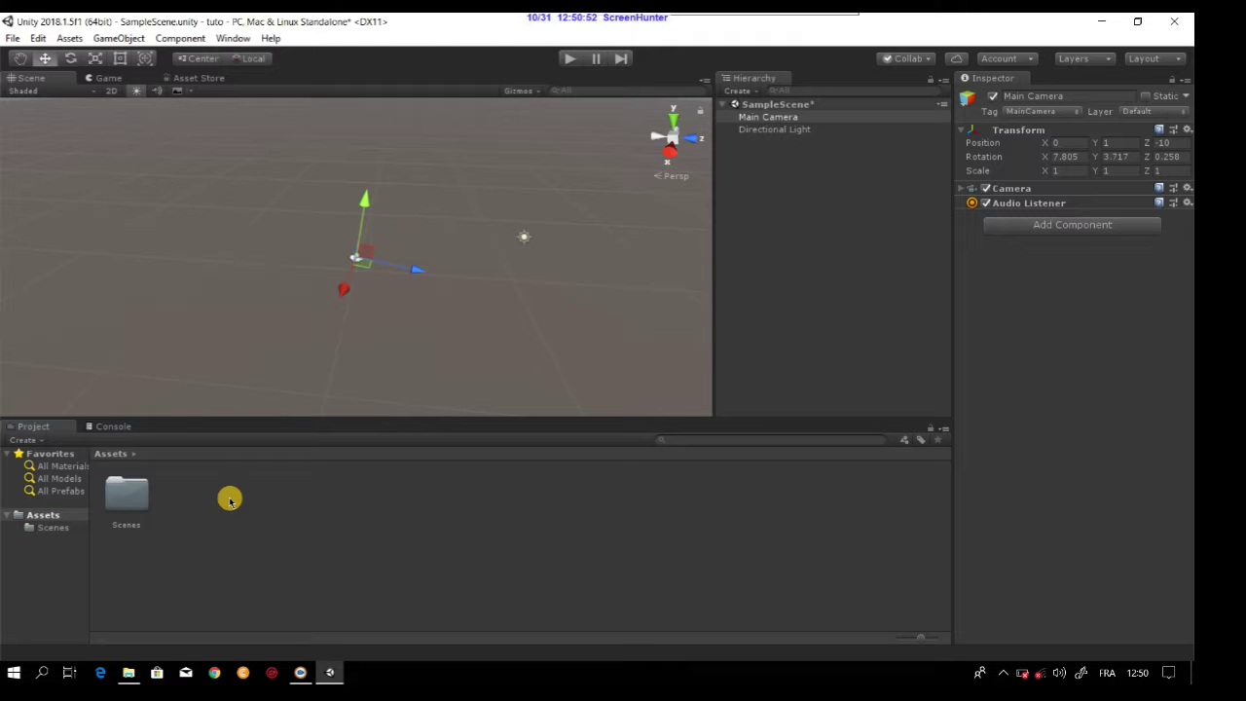
# Clear the selection, glance at the Console, and return to the Project's Assets.
pyautogui.click(270, 539)
pyautogui.click(189, 483)
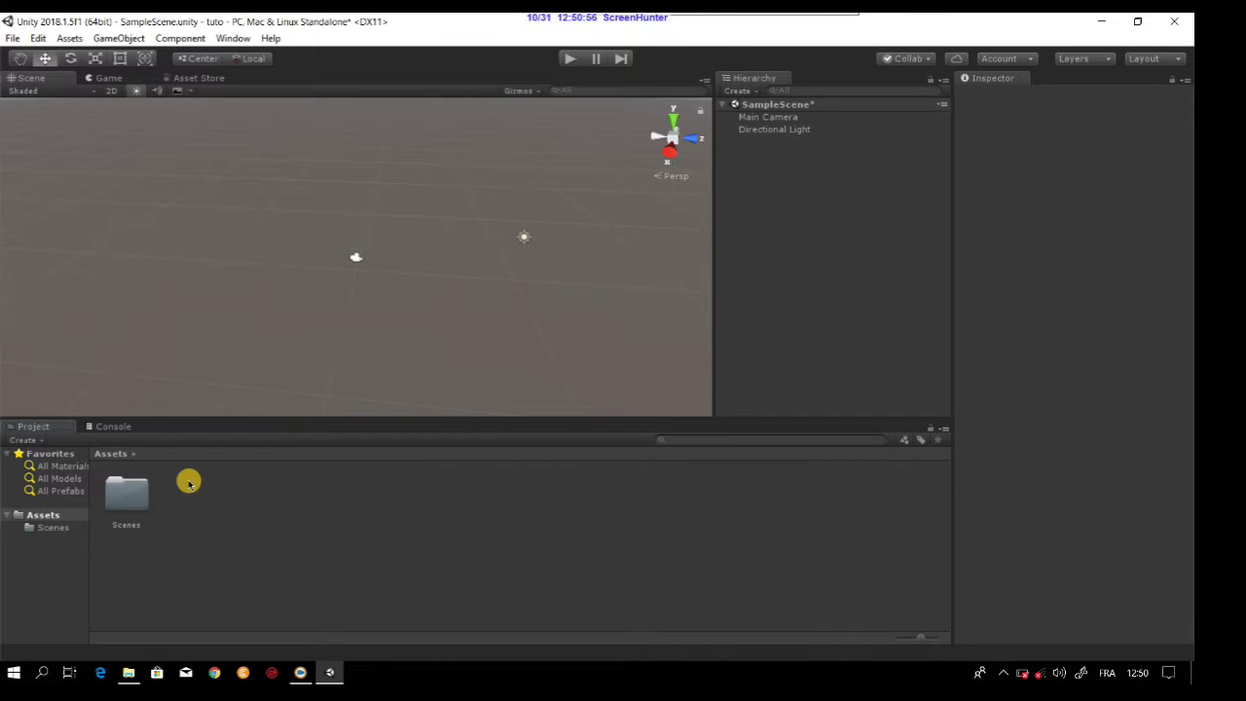
pyautogui.click(89, 426)
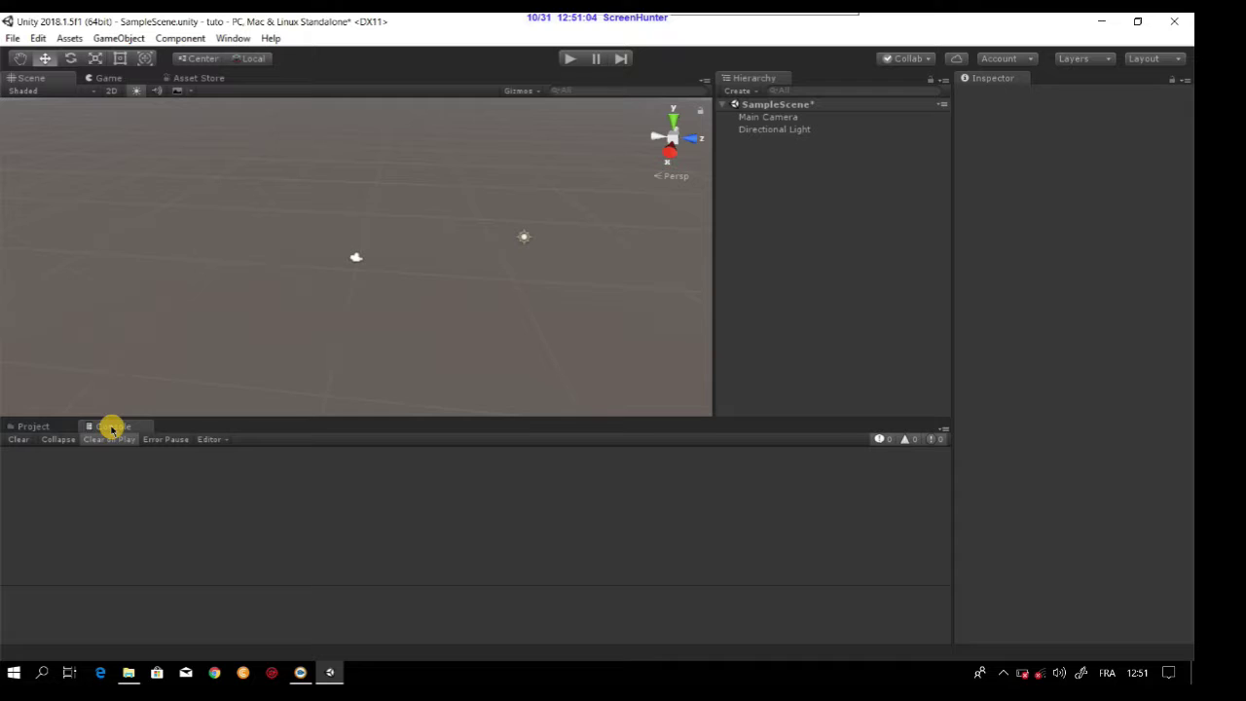
pyautogui.click(35, 428)
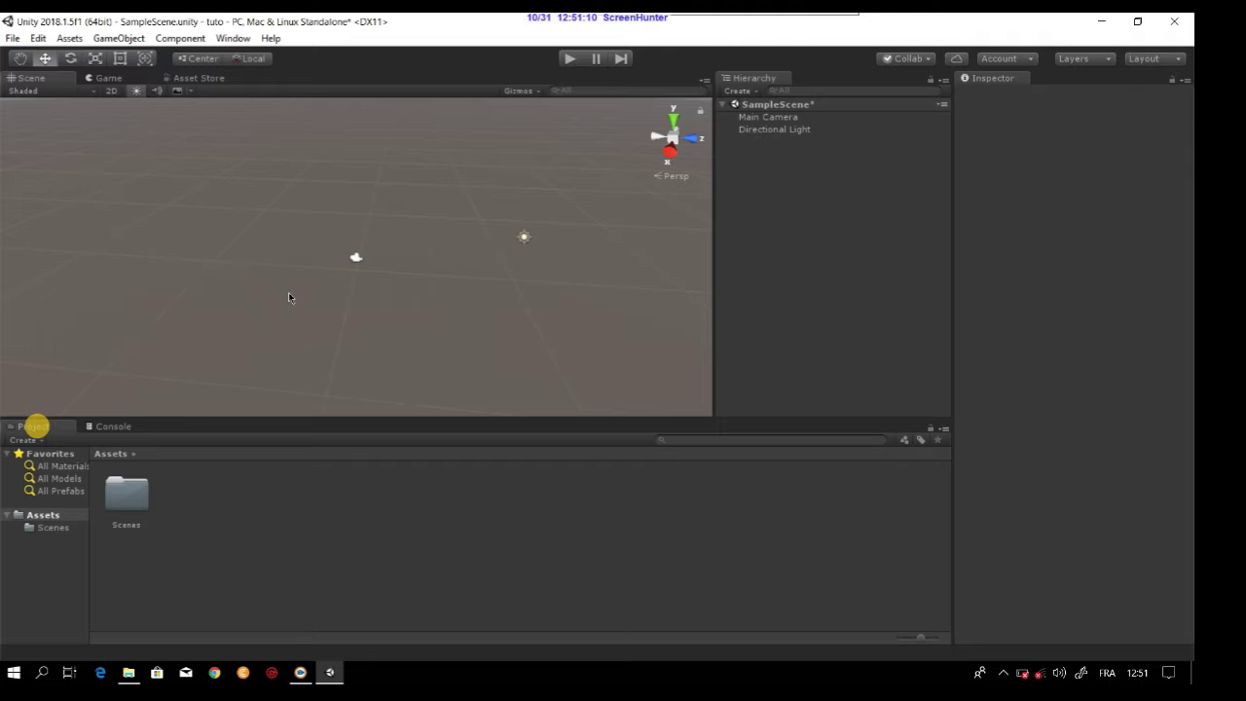
# Add a Cube through GameObject > 3D Object > Cube.
pyautogui.click(124, 41)
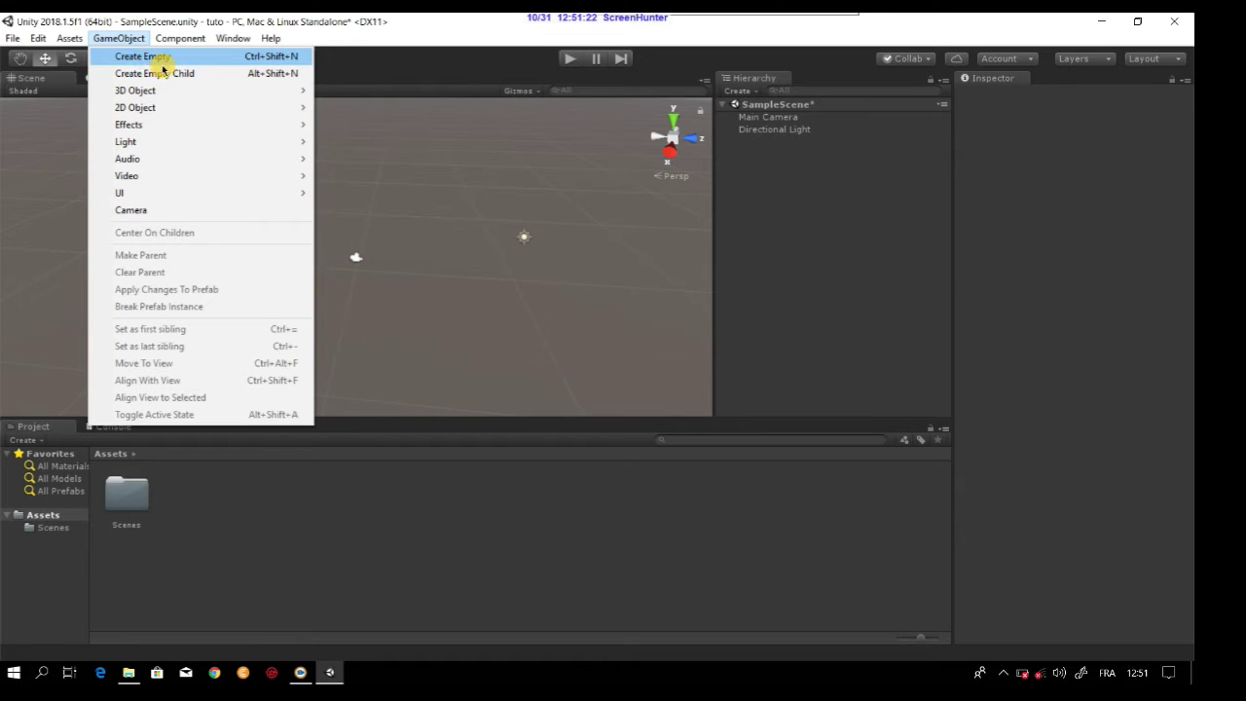
pyautogui.moveTo(153, 96)
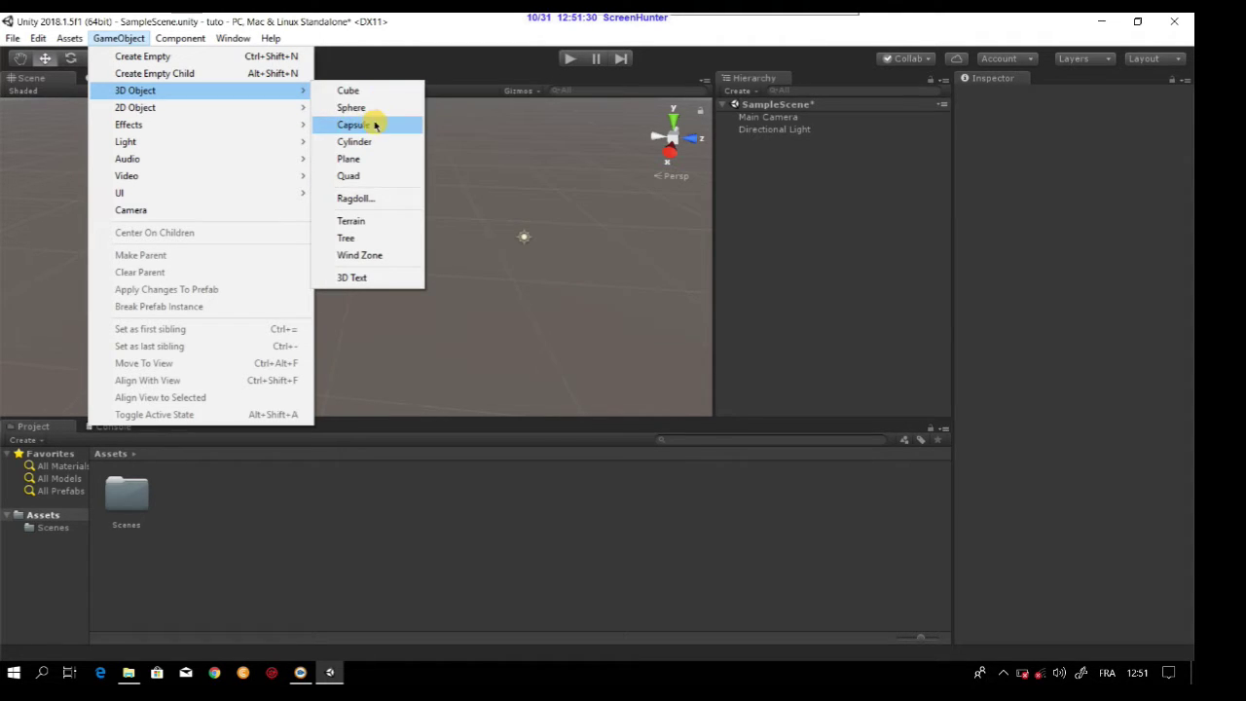
pyautogui.moveTo(302, 109)
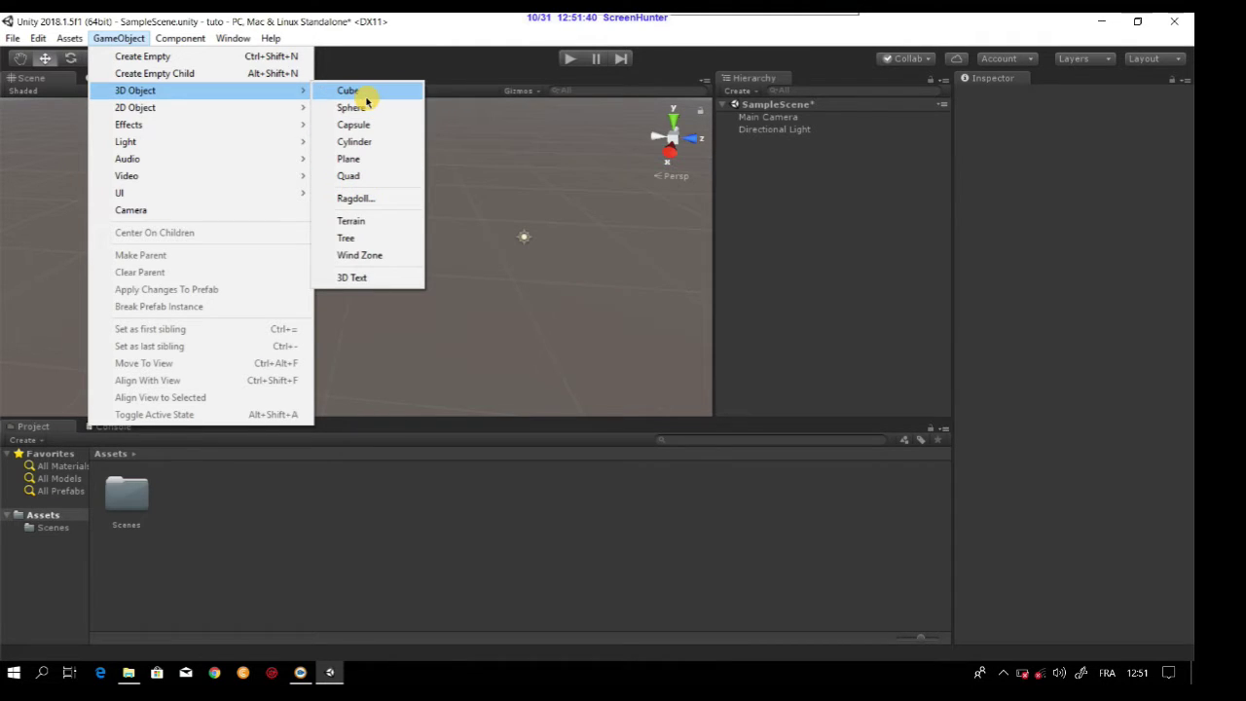
pyautogui.click(364, 93)
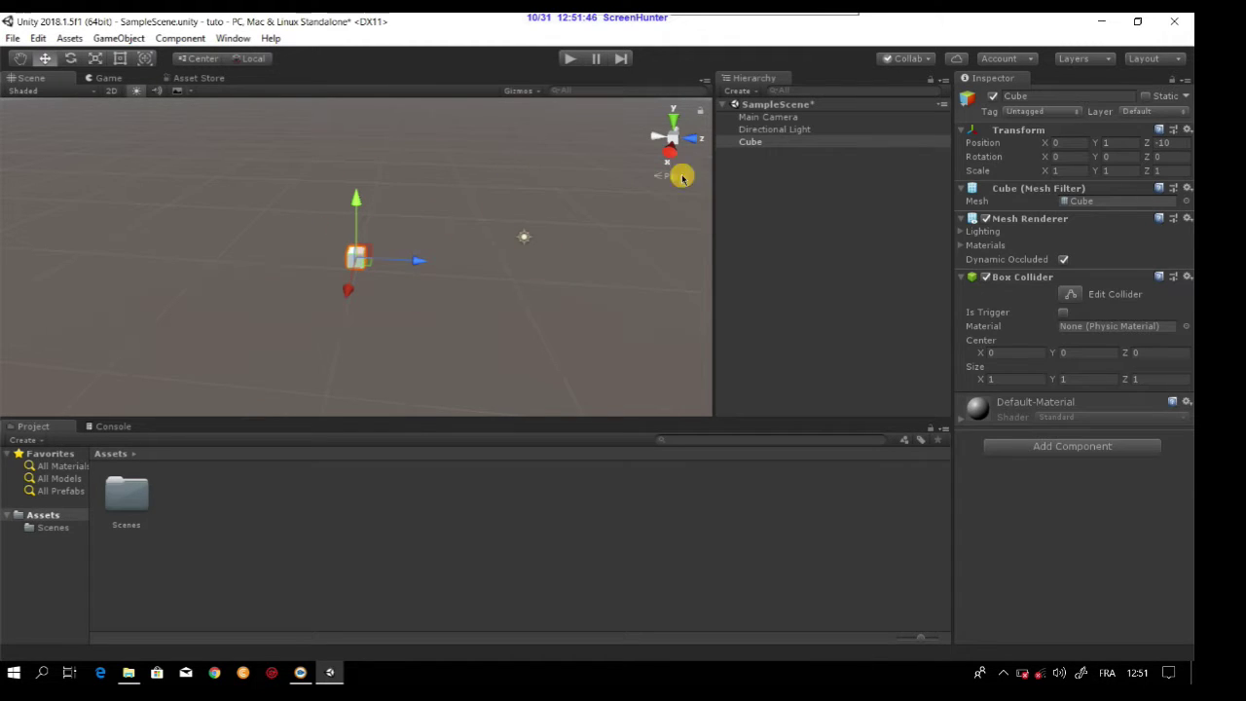
# Frame the Cube, then drag it up and back to about 0.028, 2.07, -11.217 in front of the camera.
pyautogui.doubleClick(760, 143)
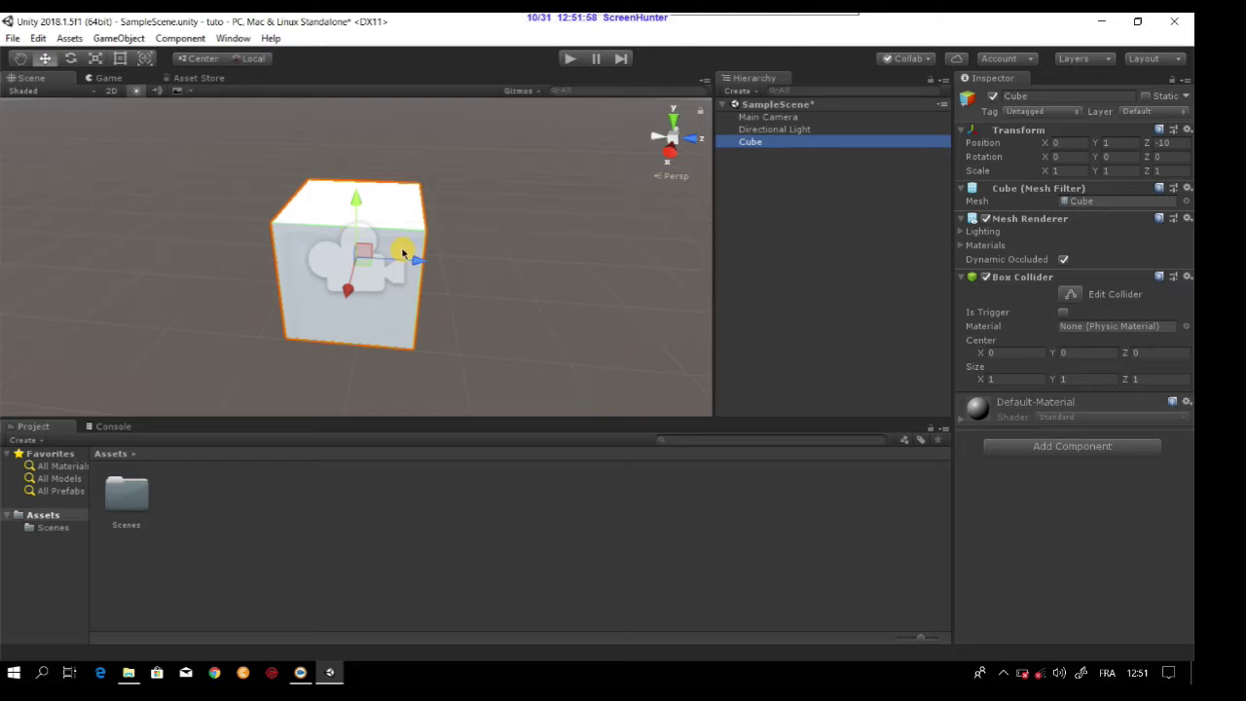
pyautogui.click(24, 59)
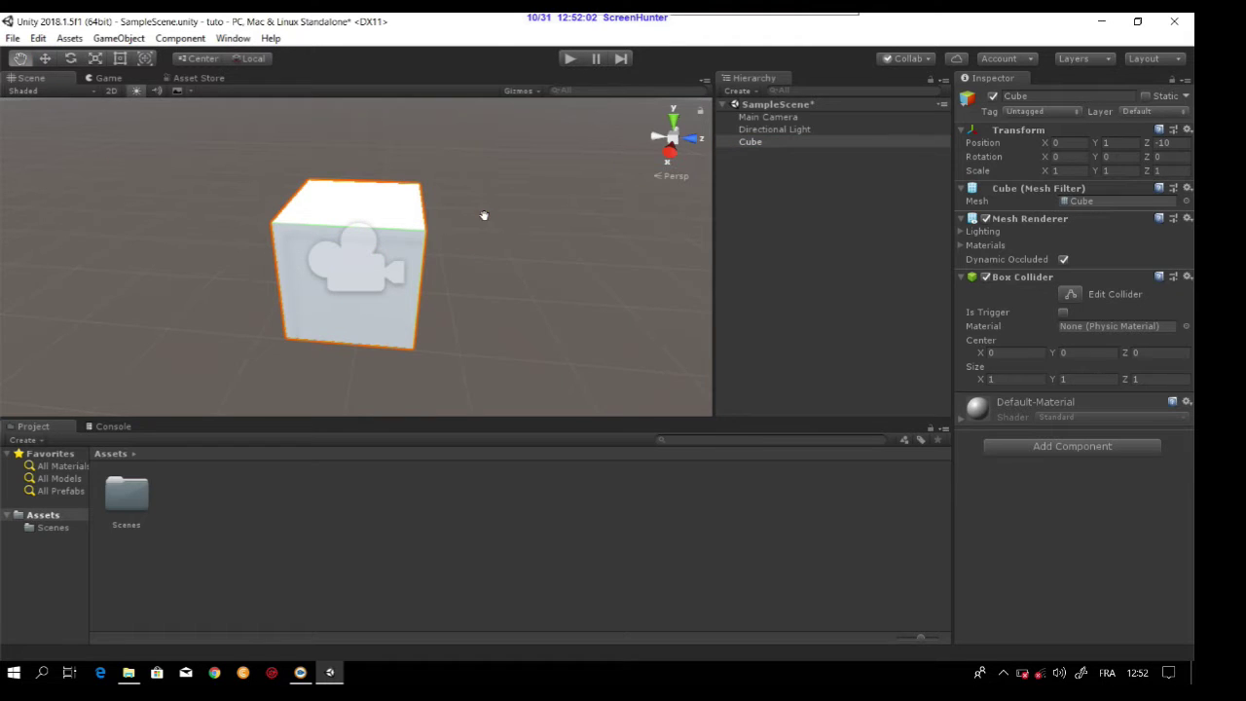
pyautogui.moveTo(428, 304); pyautogui.dragTo(442, 374)
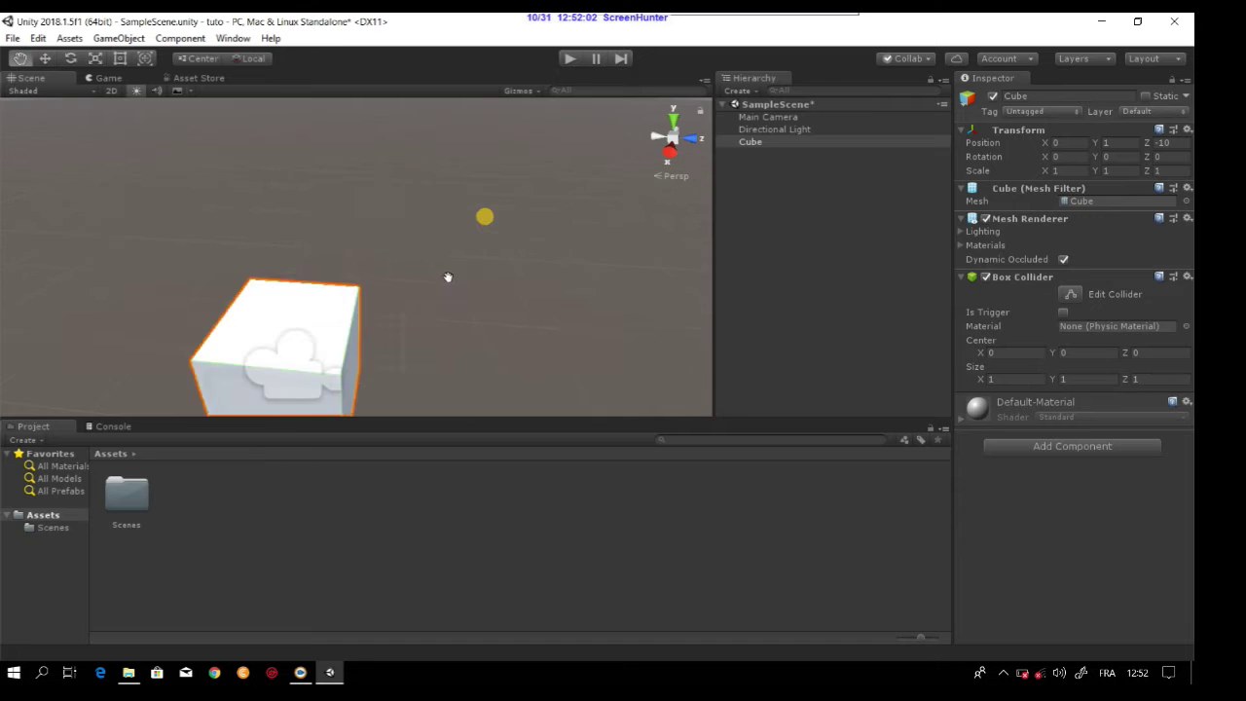
pyautogui.click(45, 59)
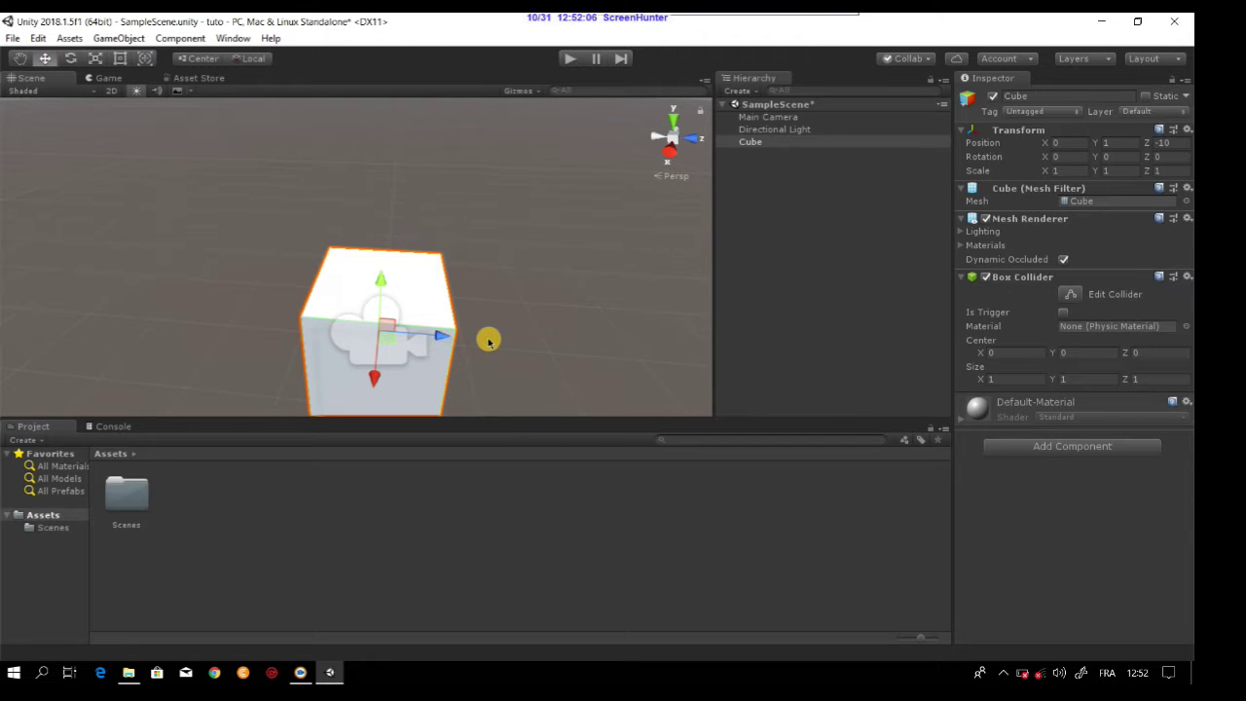
pyautogui.moveTo(382, 290)
pyautogui.mouseDown()
pyautogui.moveTo(425, 239)
pyautogui.moveTo(196, 132)
pyautogui.mouseUp()
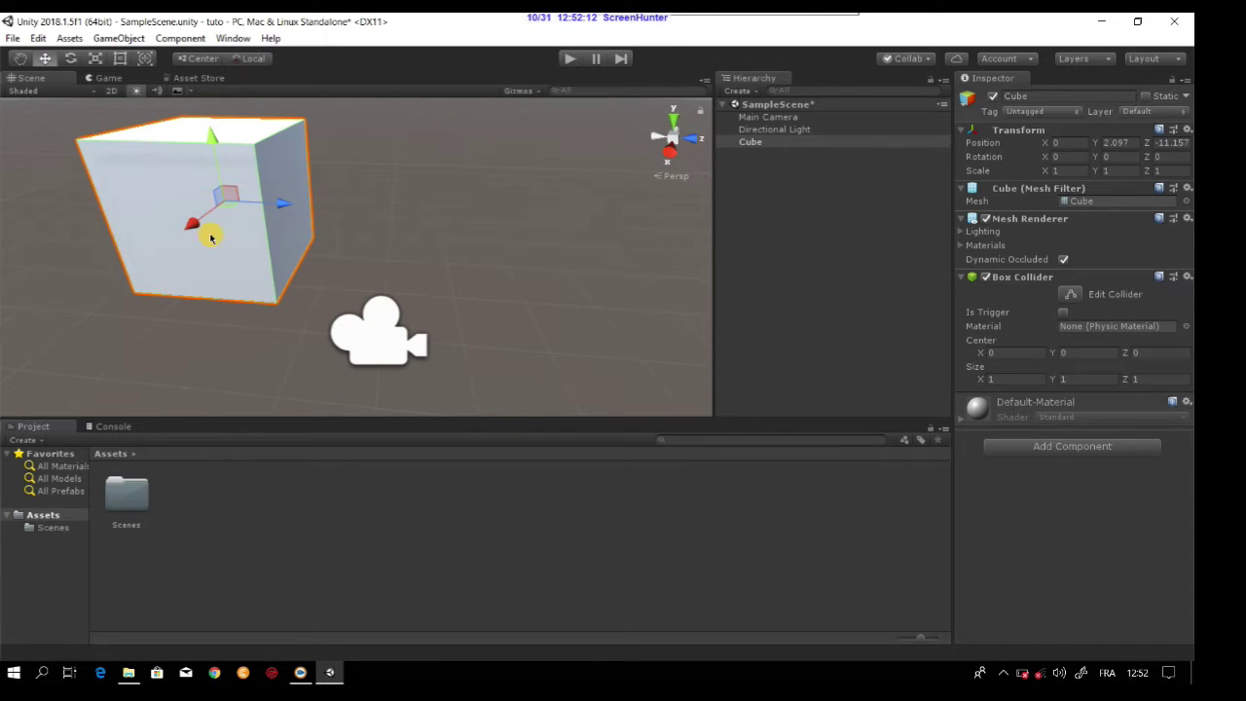
pyautogui.moveTo(205, 223); pyautogui.dragTo(200, 226)
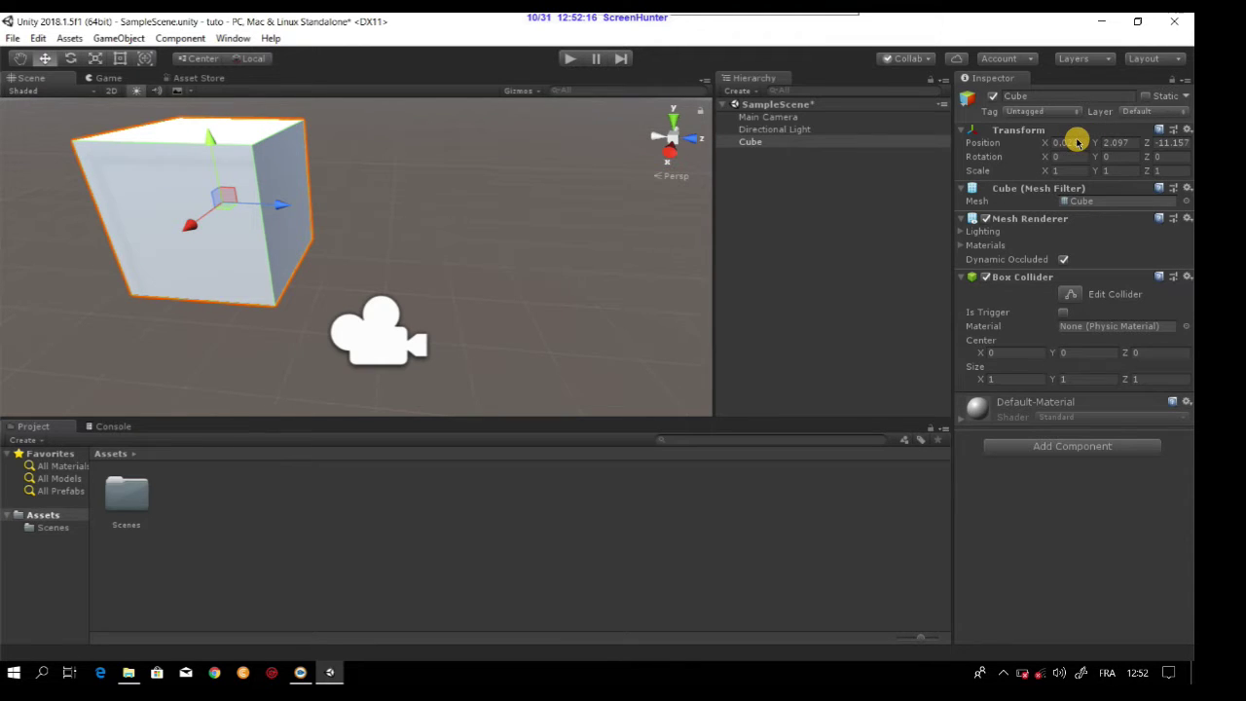
pyautogui.moveTo(221, 169); pyautogui.dragTo(209, 133)
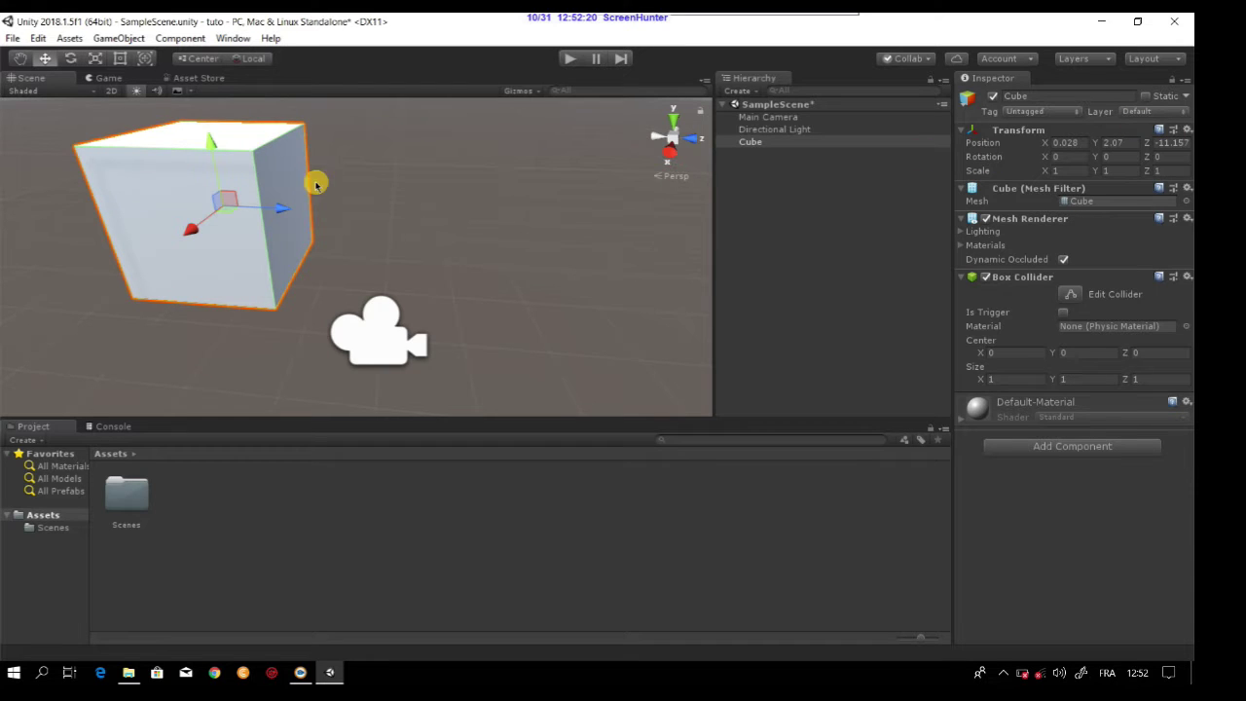
pyautogui.moveTo(263, 213); pyautogui.dragTo(262, 213)
pyautogui.moveTo(346, 218); pyautogui.dragTo(439, 211)
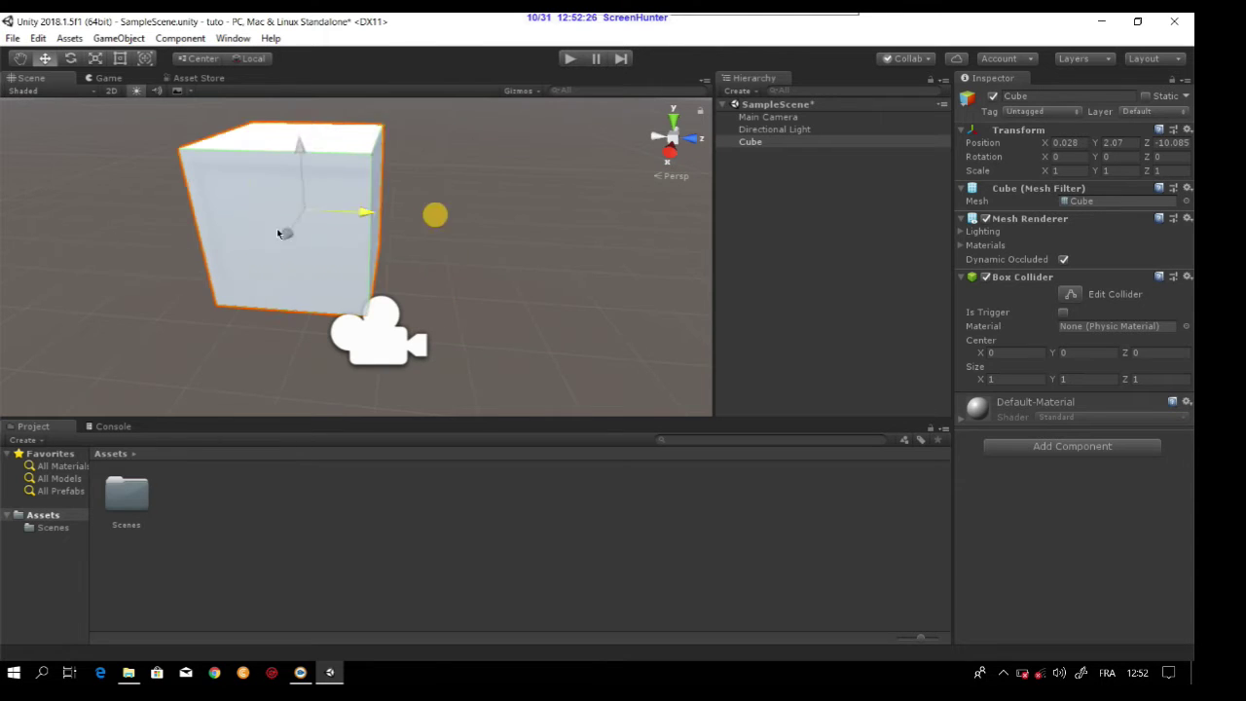
pyautogui.moveTo(427, 218); pyautogui.dragTo(268, 210)
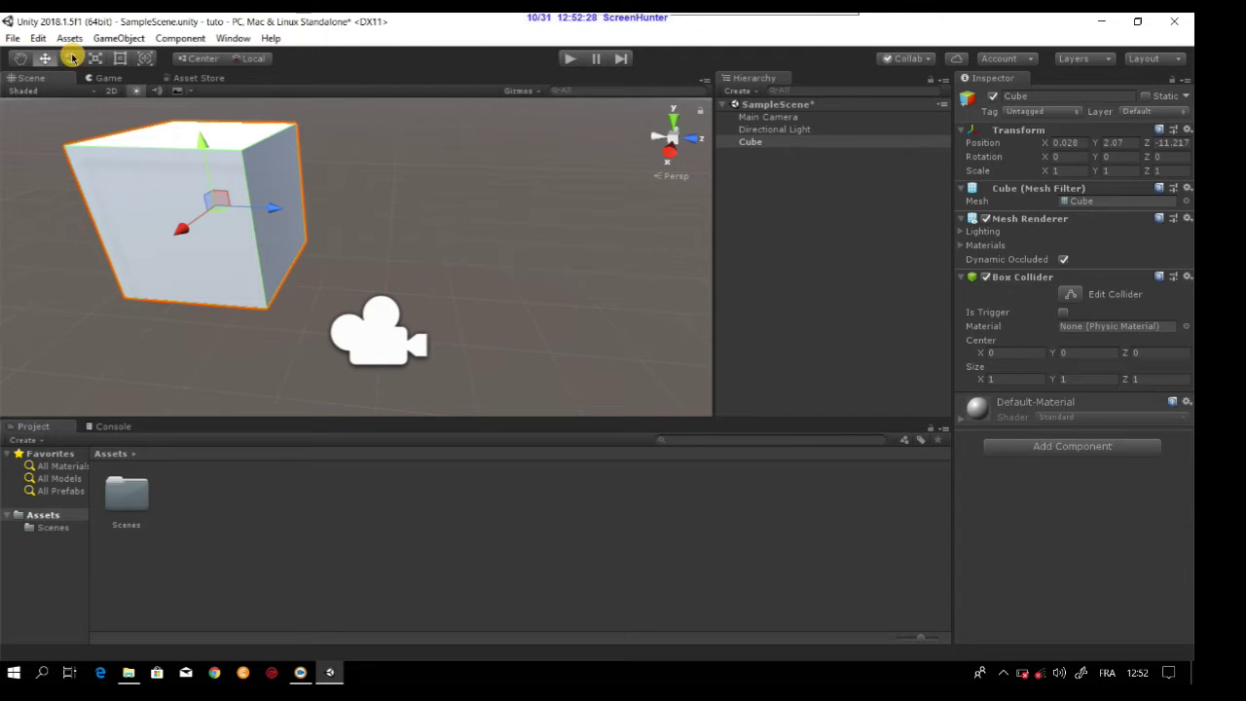
# Rotate the cube to about 6.19, 0, -44.467.
pyautogui.click(72, 58)
pyautogui.moveTo(228, 209); pyautogui.dragTo(178, 280)
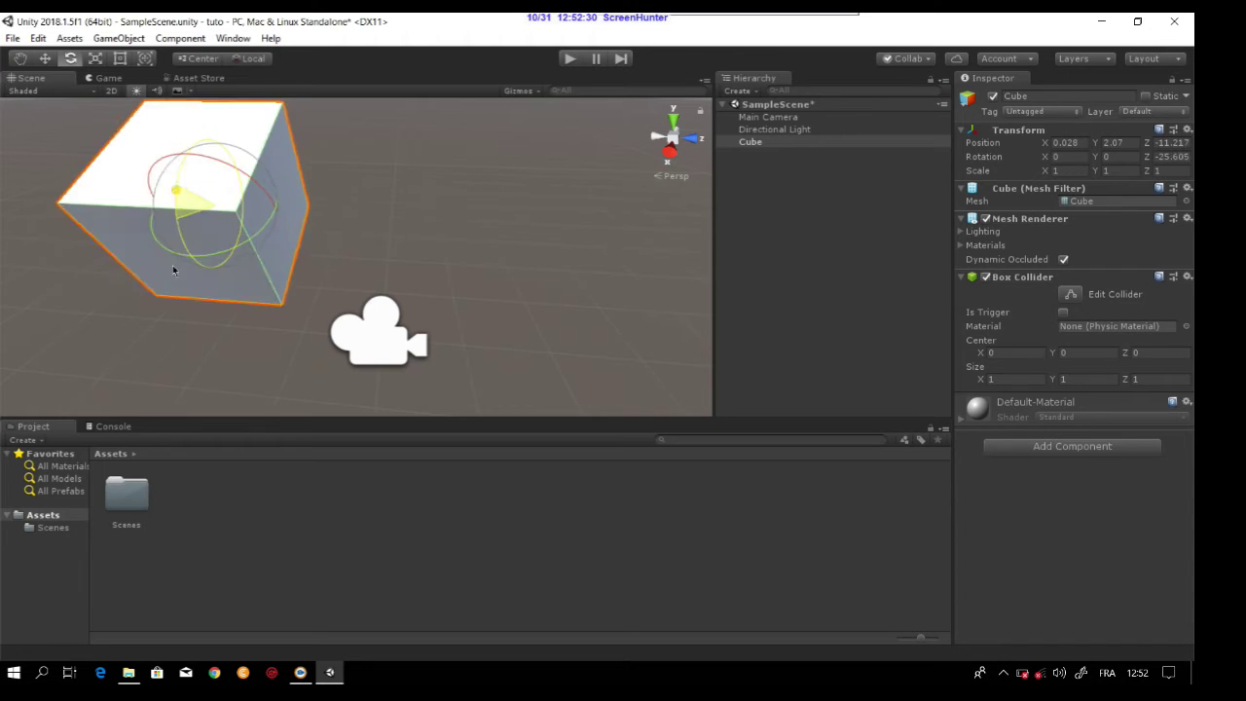
pyautogui.moveTo(178, 279); pyautogui.dragTo(192, 292)
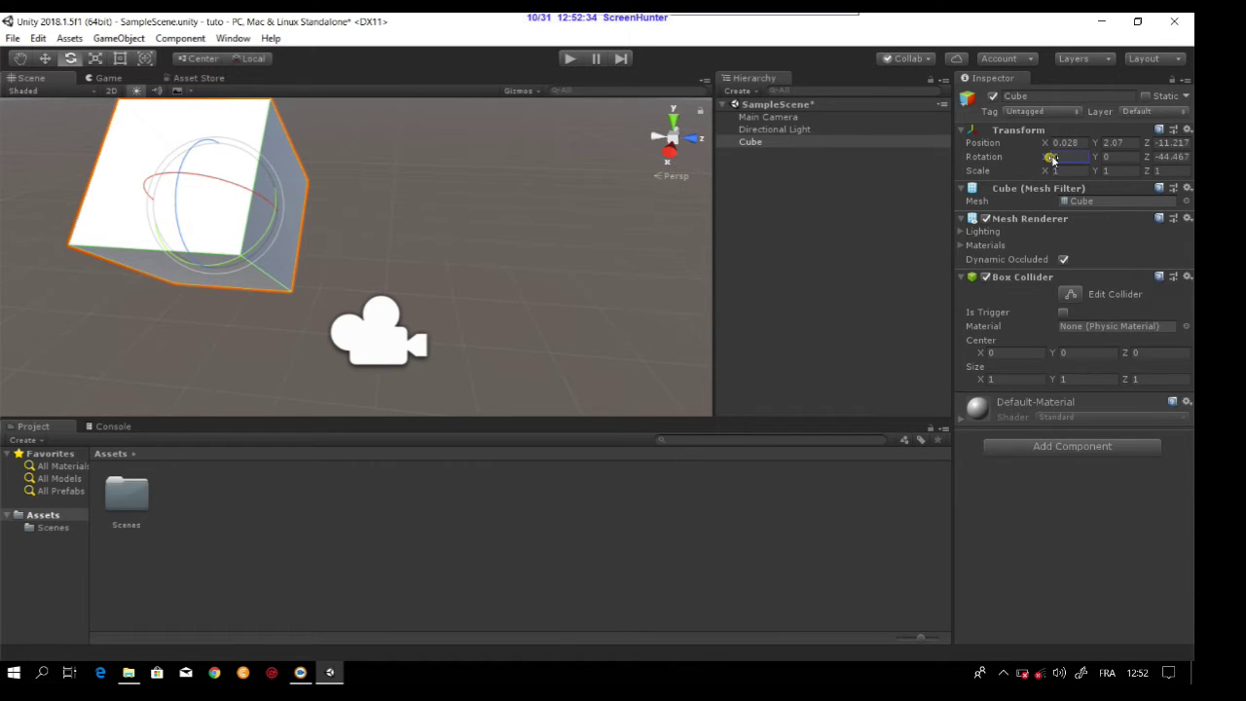
pyautogui.moveTo(1052, 158)
pyautogui.mouseDown()
pyautogui.moveTo(174, 195)
pyautogui.moveTo(60, 188)
pyautogui.moveTo(2, 119)
pyautogui.mouseUp()
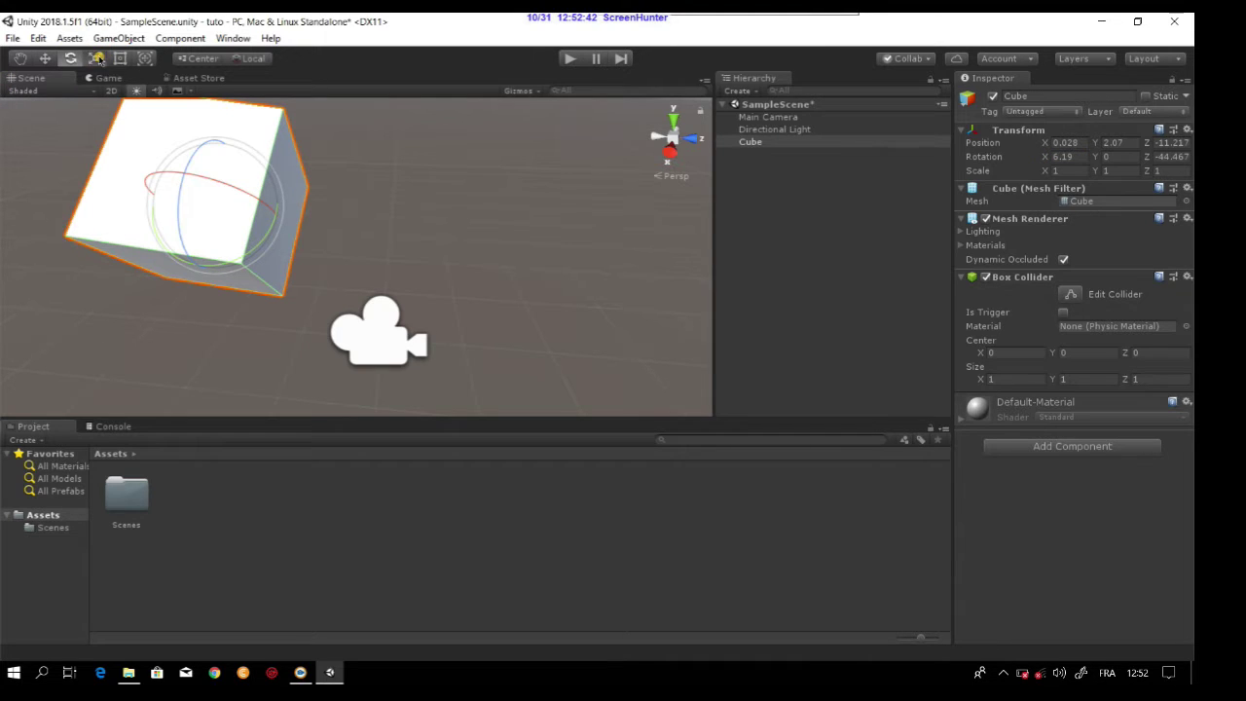
# Scale the cube to about 0.375, 0.672, 1.287, making a long box.
pyautogui.click(96, 59)
pyautogui.moveTo(275, 215)
pyautogui.mouseDown()
pyautogui.moveTo(377, 221)
pyautogui.moveTo(294, 213)
pyautogui.moveTo(201, 244)
pyautogui.moveTo(280, 147)
pyautogui.moveTo(237, 205)
pyautogui.mouseUp()
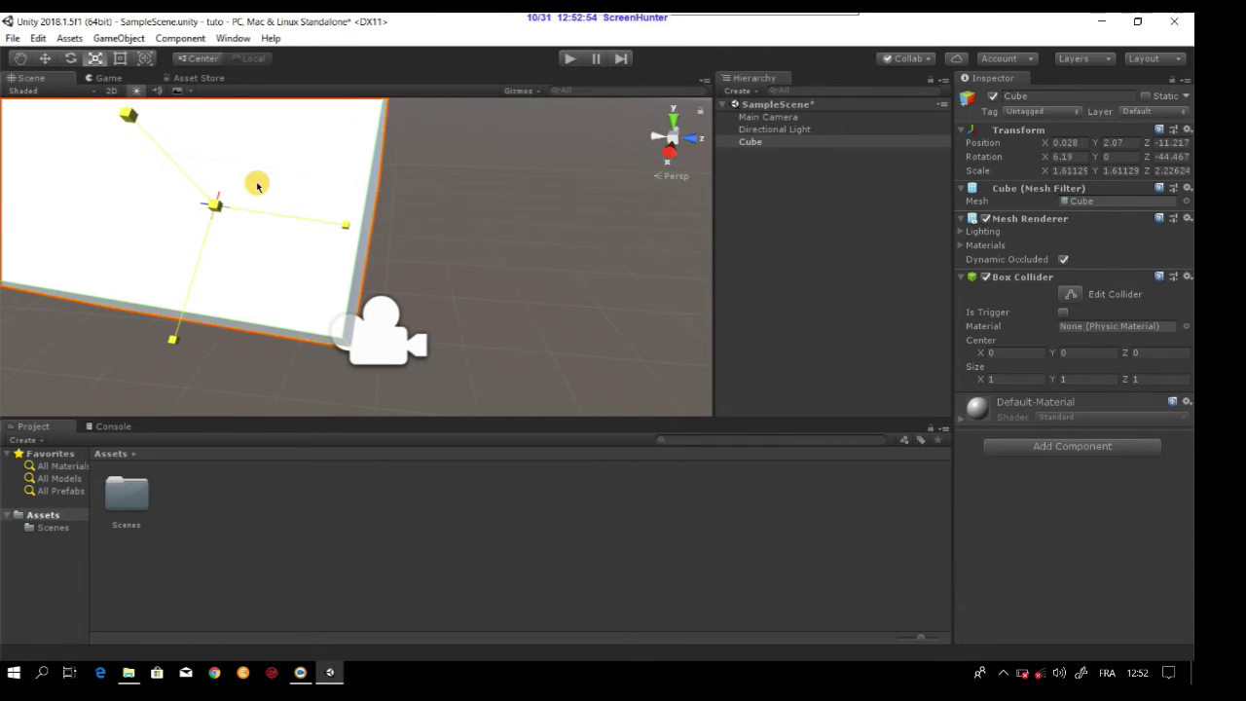
pyautogui.moveTo(236, 205)
pyautogui.mouseDown()
pyautogui.moveTo(248, 208)
pyautogui.moveTo(196, 269)
pyautogui.moveTo(205, 241)
pyautogui.mouseUp()
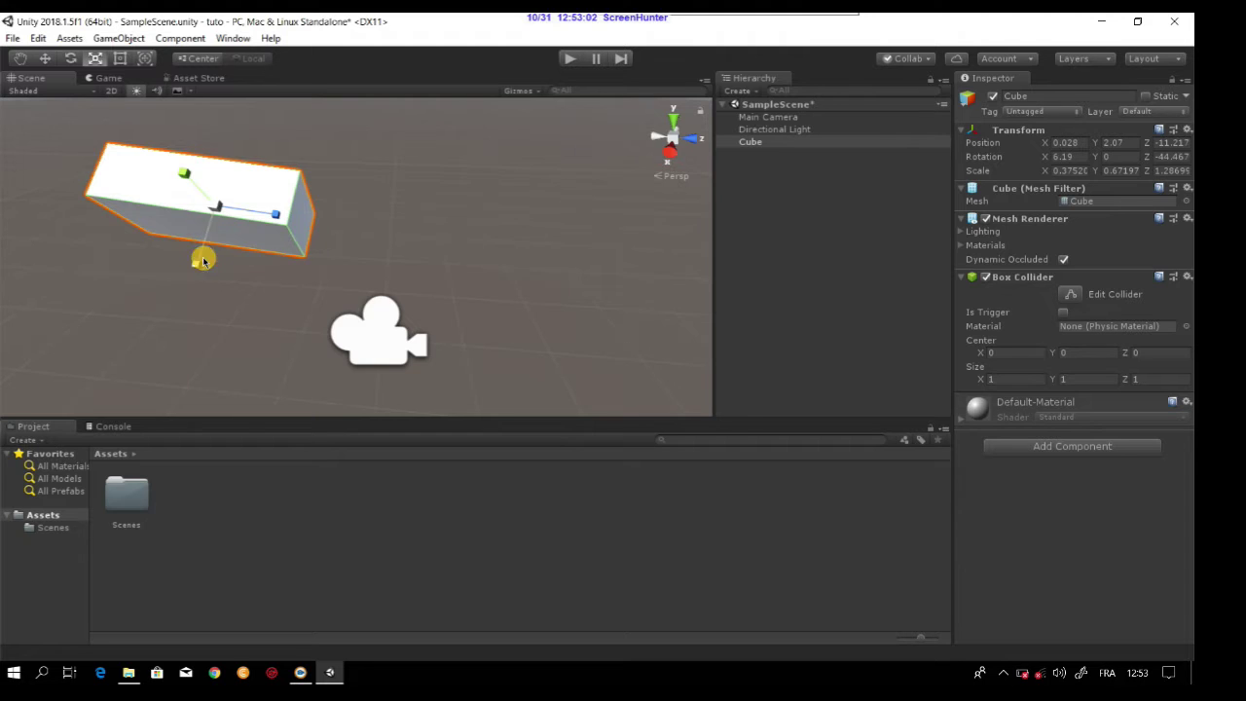
pyautogui.click(119, 58)
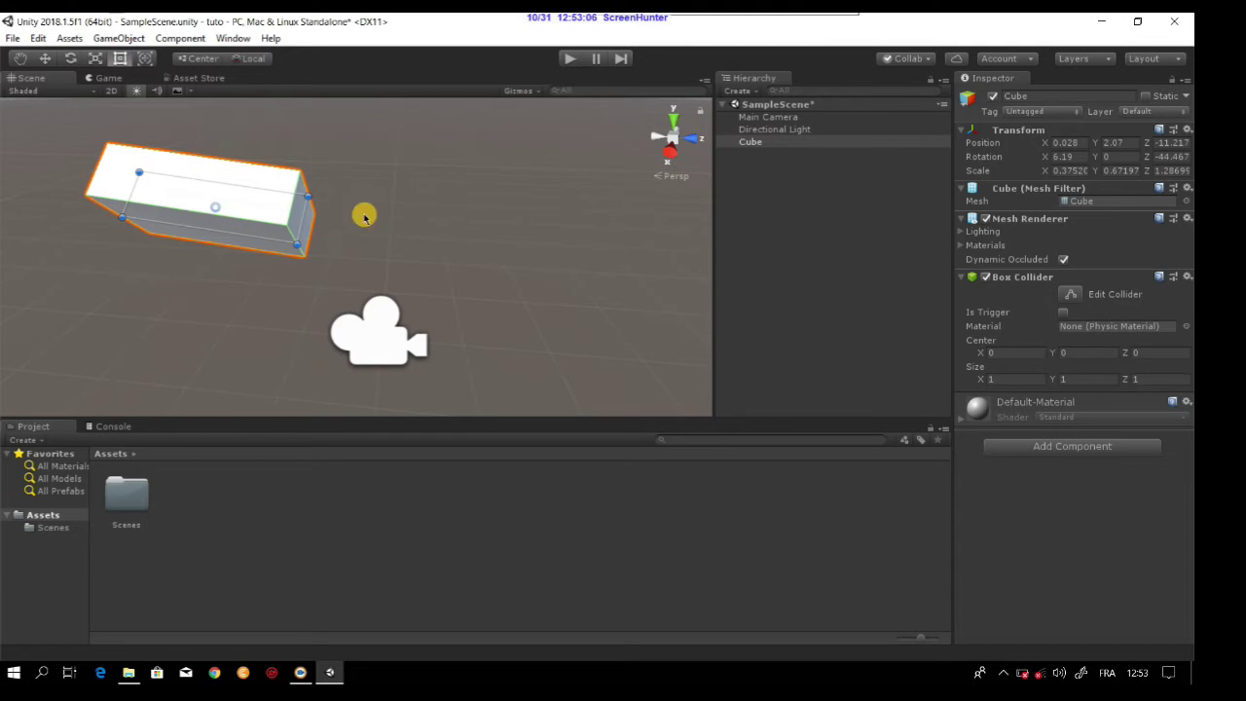
# Narrow the long box from its edges with the Rect Tool, reframing it in view.
pyautogui.moveTo(300, 224); pyautogui.dragTo(304, 241)
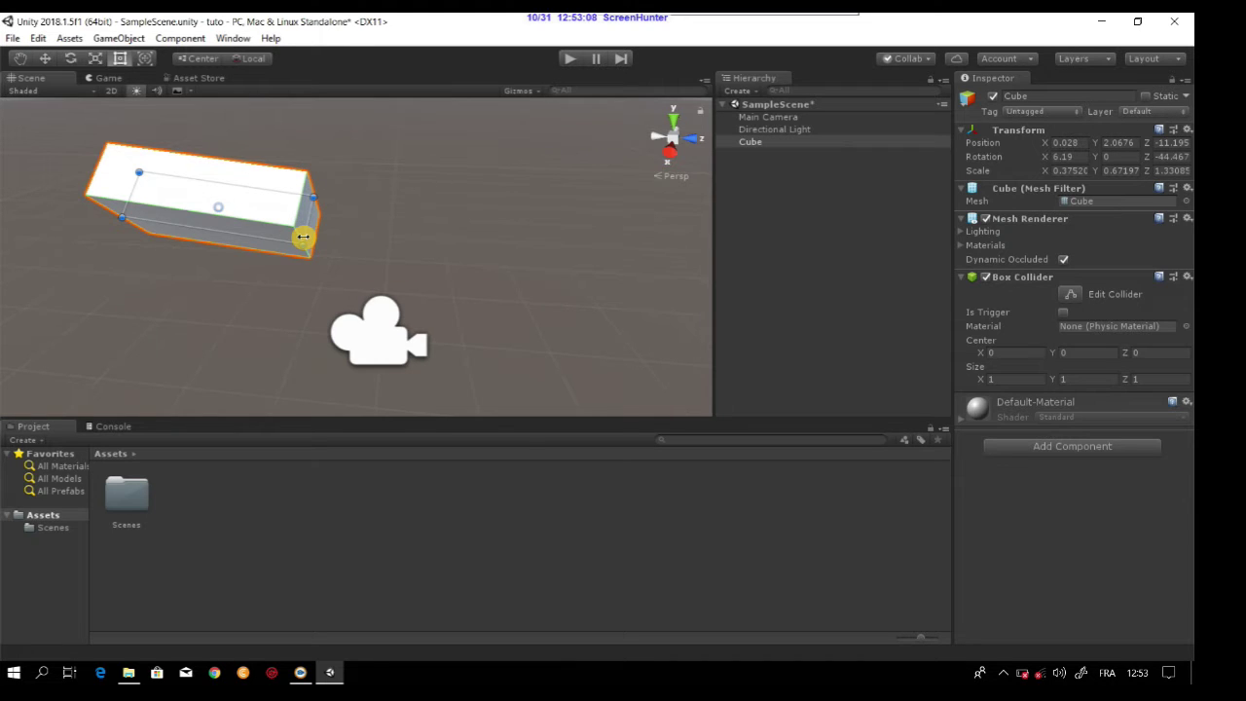
pyautogui.scroll(3, 304, 240)
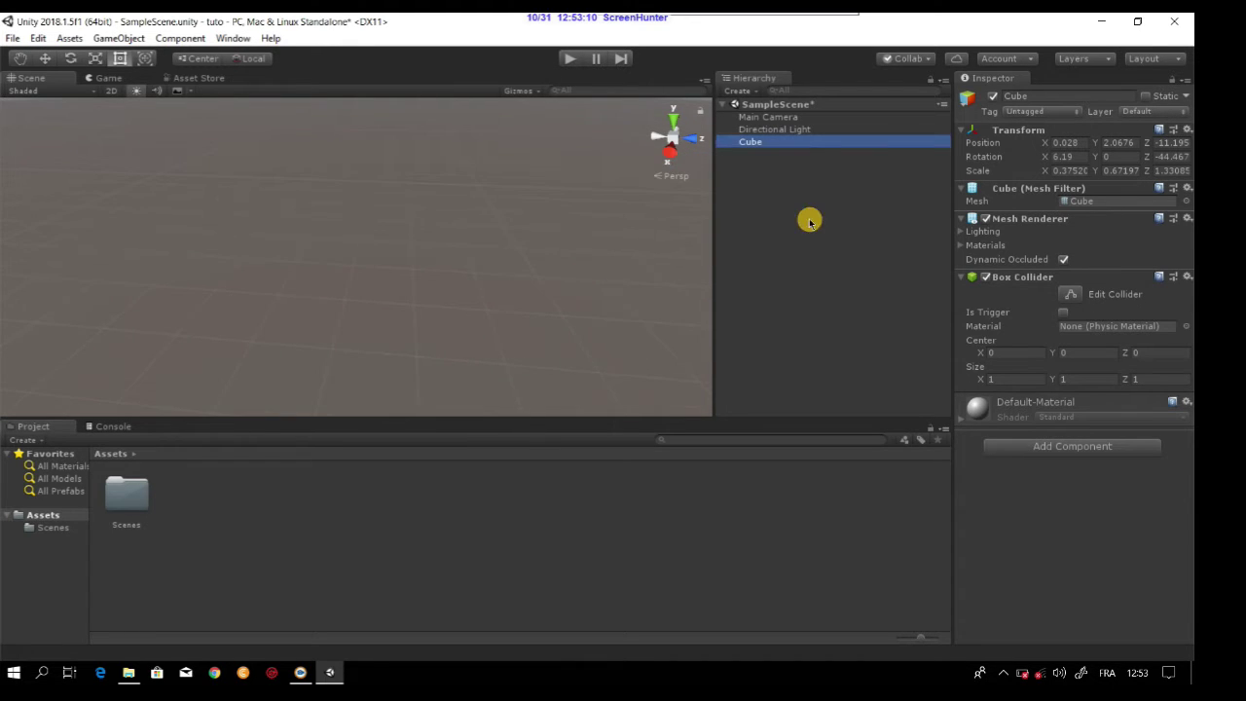
pyautogui.keyDown('alt'); pyautogui.moveTo(546, 284); pyautogui.dragTo(487, 364); pyautogui.keyUp('alt')
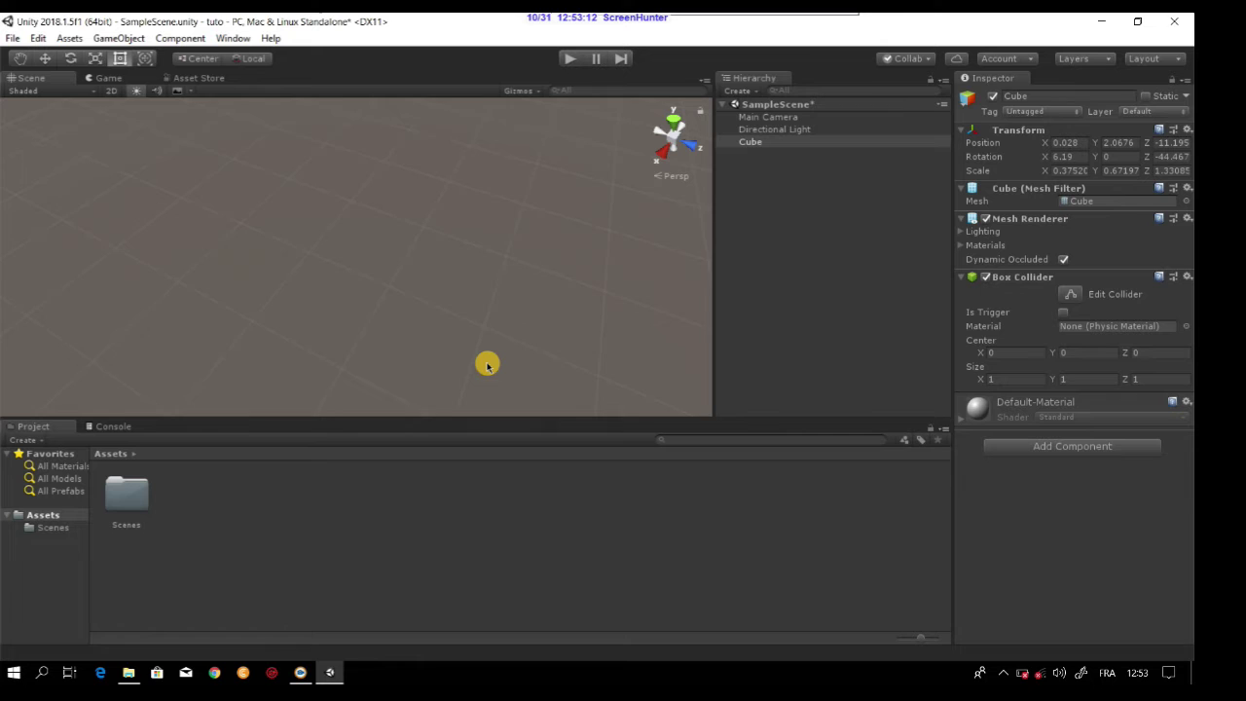
pyautogui.press('f')
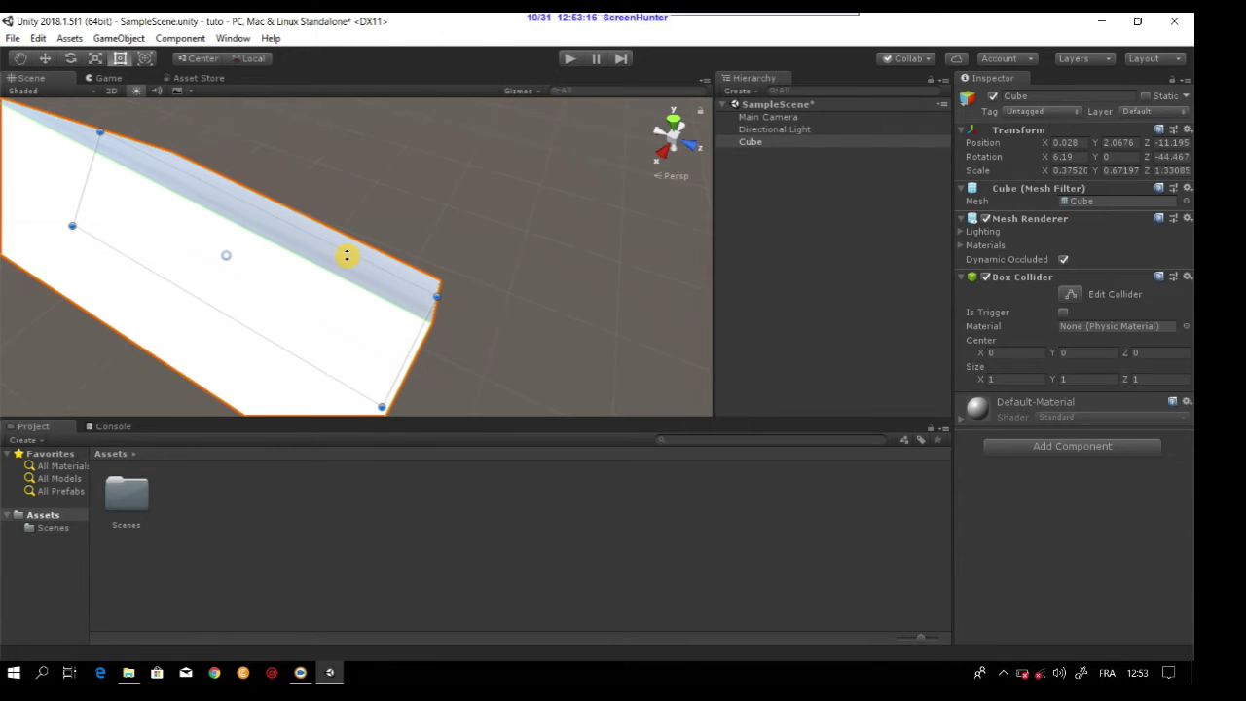
pyautogui.moveTo(348, 254); pyautogui.dragTo(359, 285)
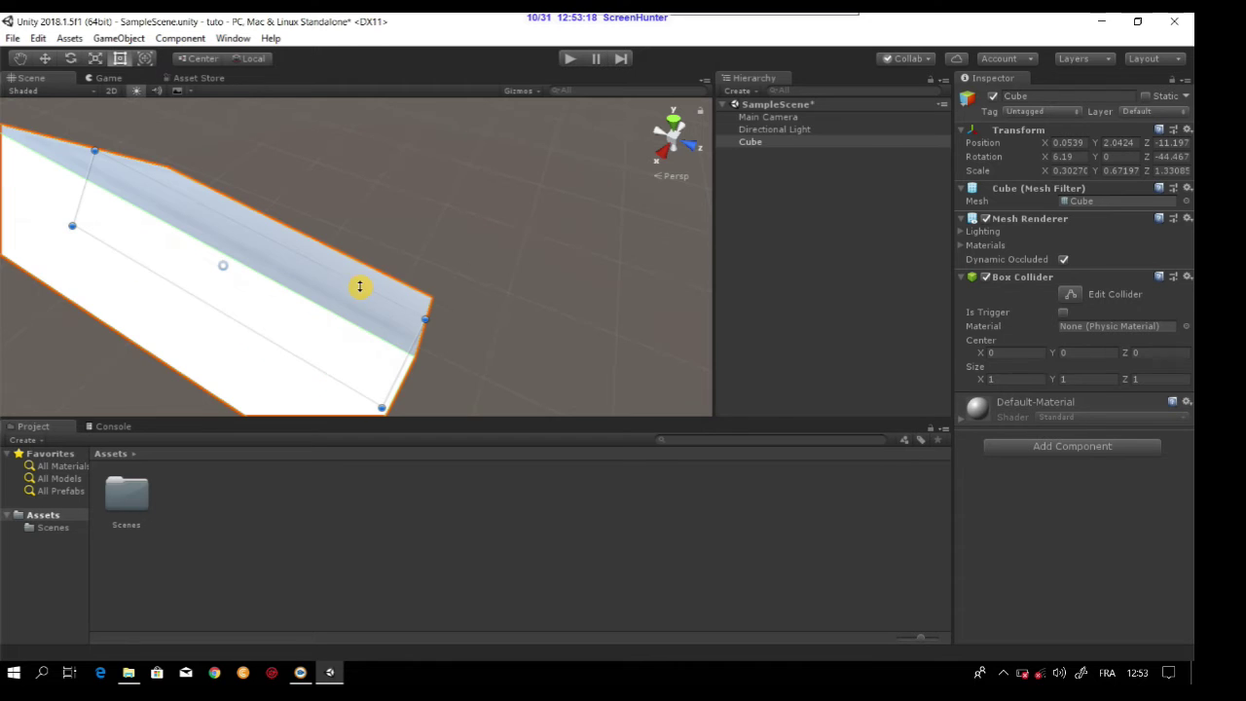
# Rotate the box to about -15.4 on Z and shrink its X scale to about 0.243.
pyautogui.click(144, 59)
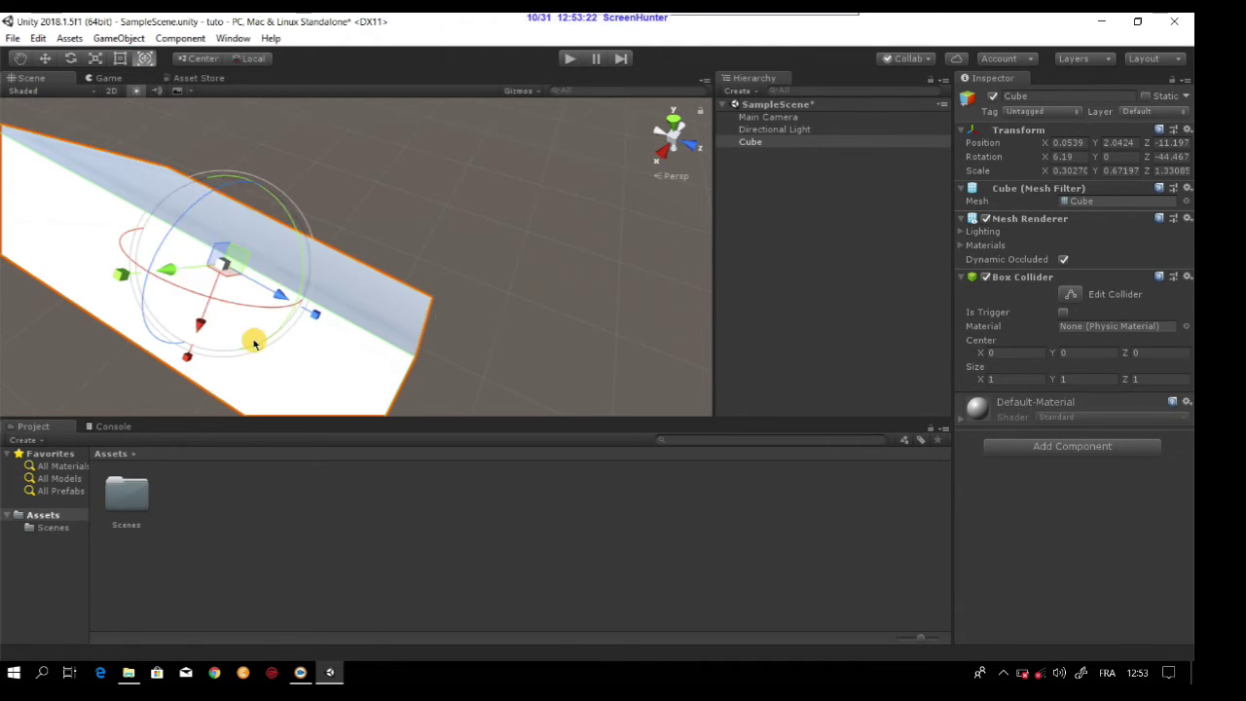
pyautogui.moveTo(198, 325); pyautogui.dragTo(208, 269)
pyautogui.moveTo(178, 198)
pyautogui.mouseDown()
pyautogui.moveTo(183, 277)
pyautogui.moveTo(139, 329)
pyautogui.mouseUp()
pyautogui.click(45, 58)
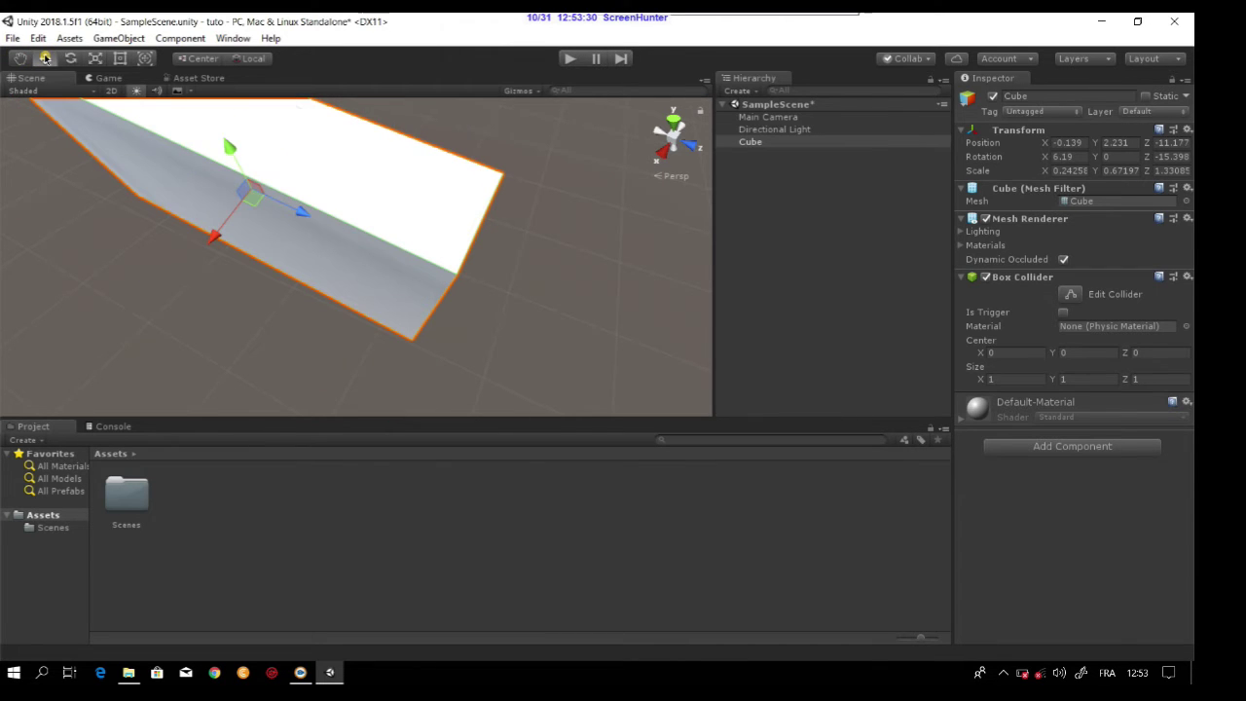
# Move the box with global X and Z arrows to about X -0.403, Z -11.903.
pyautogui.click(256, 148)
pyautogui.press('alt')
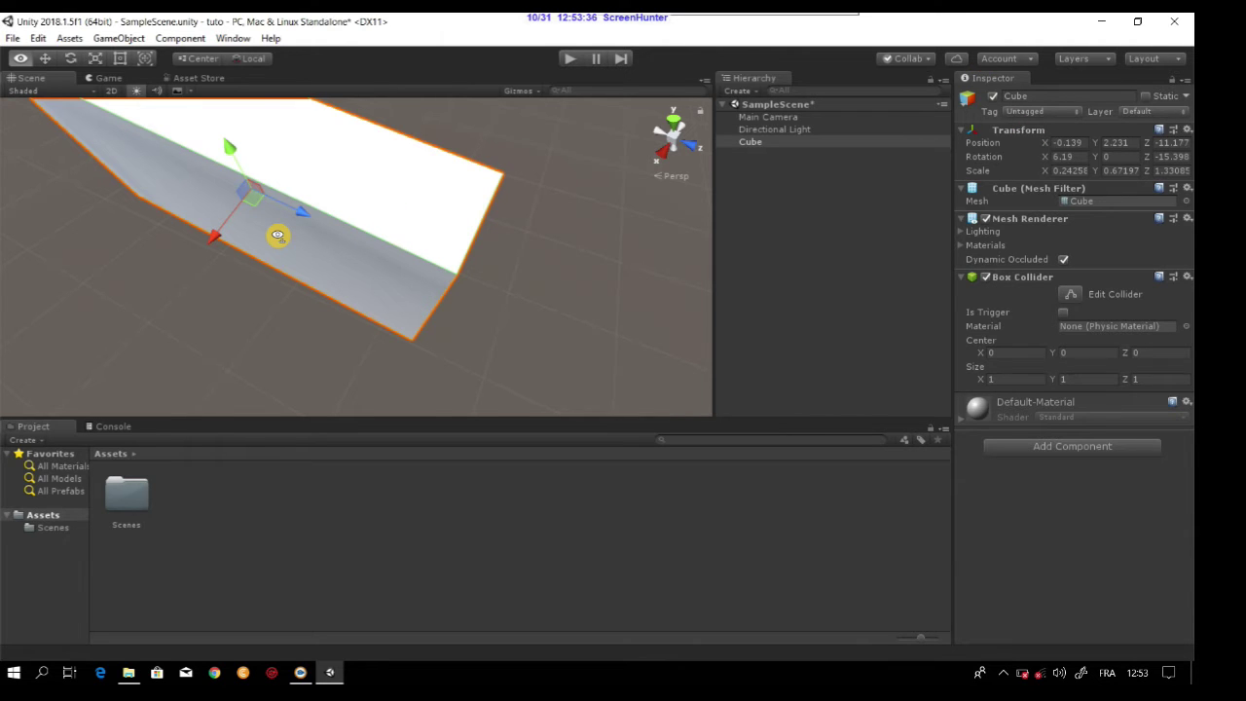
pyautogui.press('x')
pyautogui.keyDown('alt'); pyautogui.moveTo(278, 233); pyautogui.dragTo(298, 239); pyautogui.keyUp('alt')
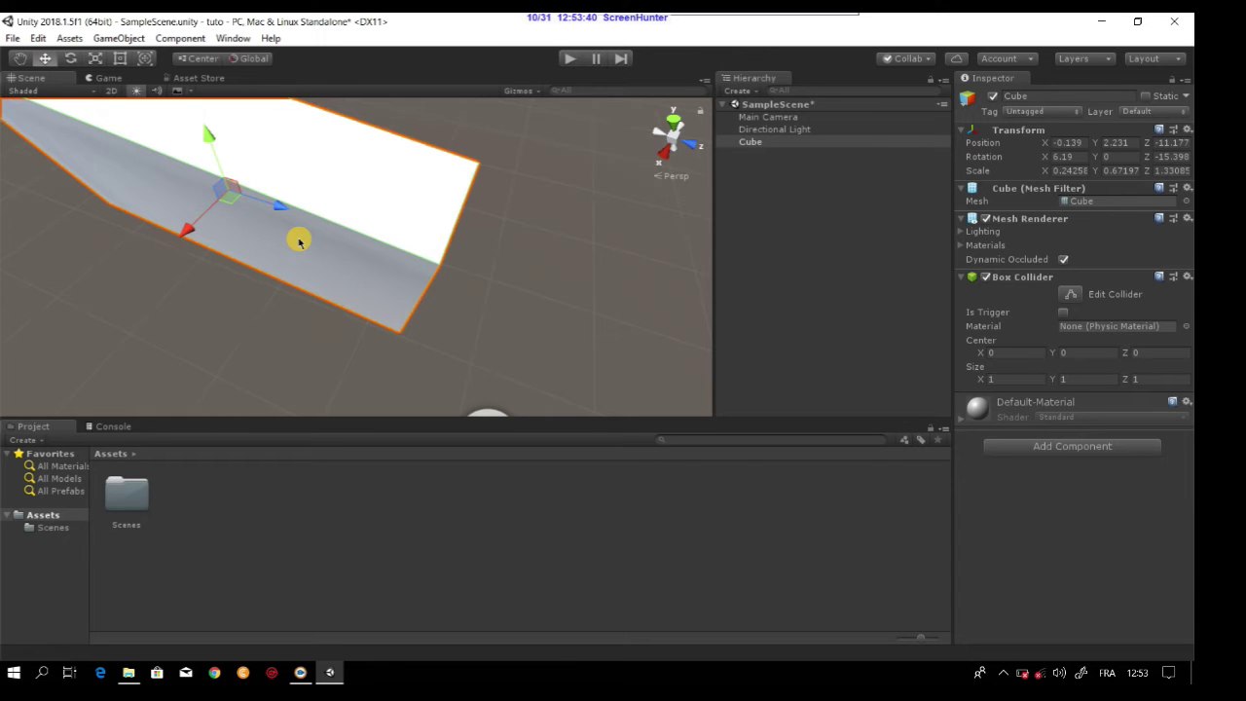
pyautogui.moveTo(299, 241); pyautogui.dragTo(706, 200, button='middle')
pyautogui.doubleClick(758, 142)
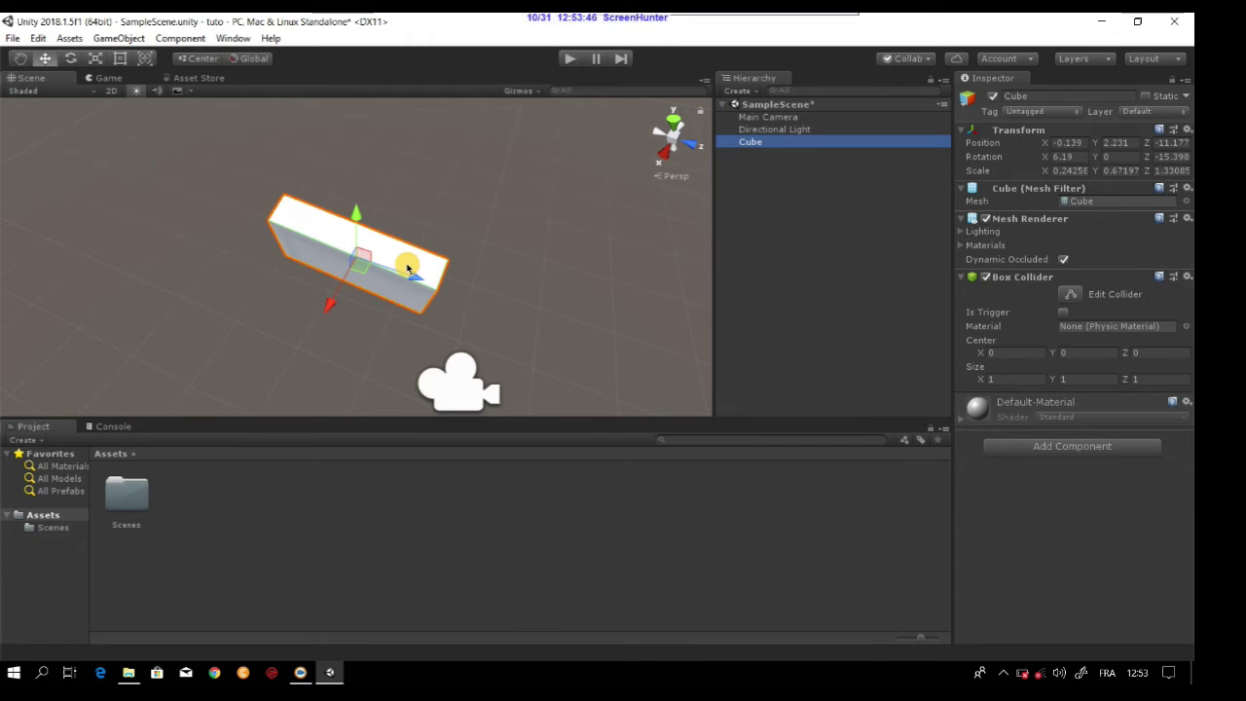
pyautogui.moveTo(409, 274); pyautogui.dragTo(240, 284)
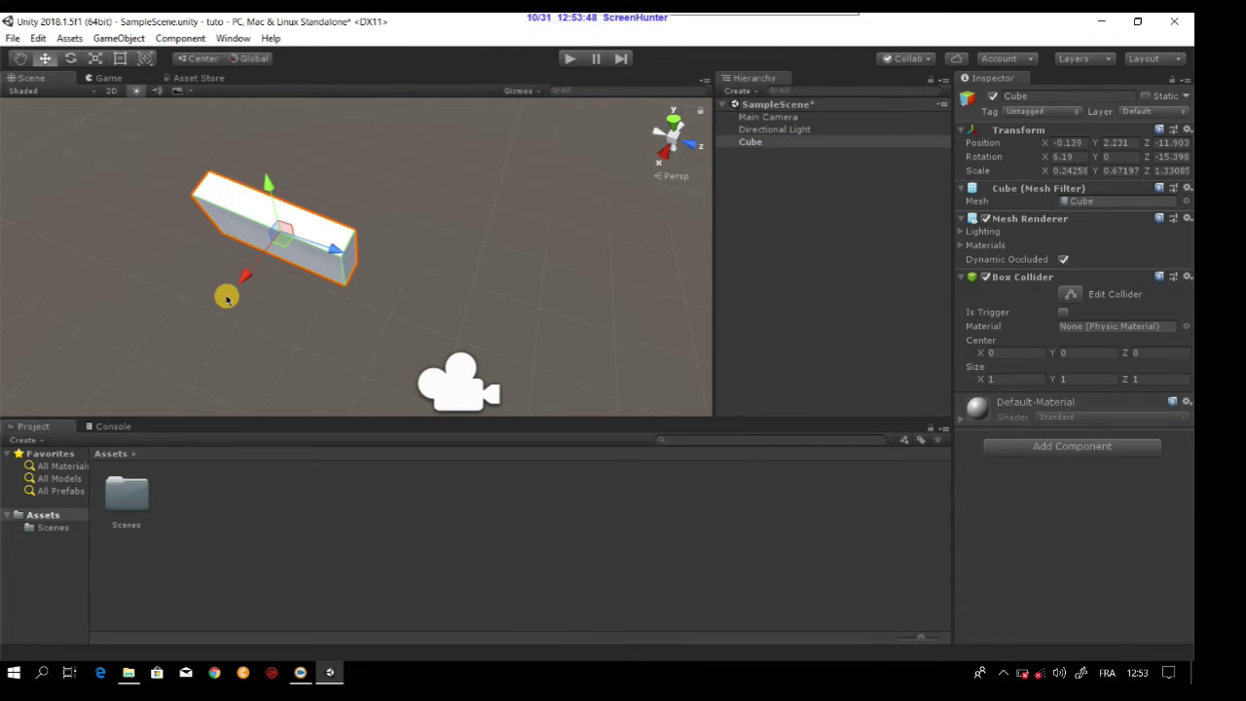
pyautogui.moveTo(262, 279); pyautogui.dragTo(266, 273)
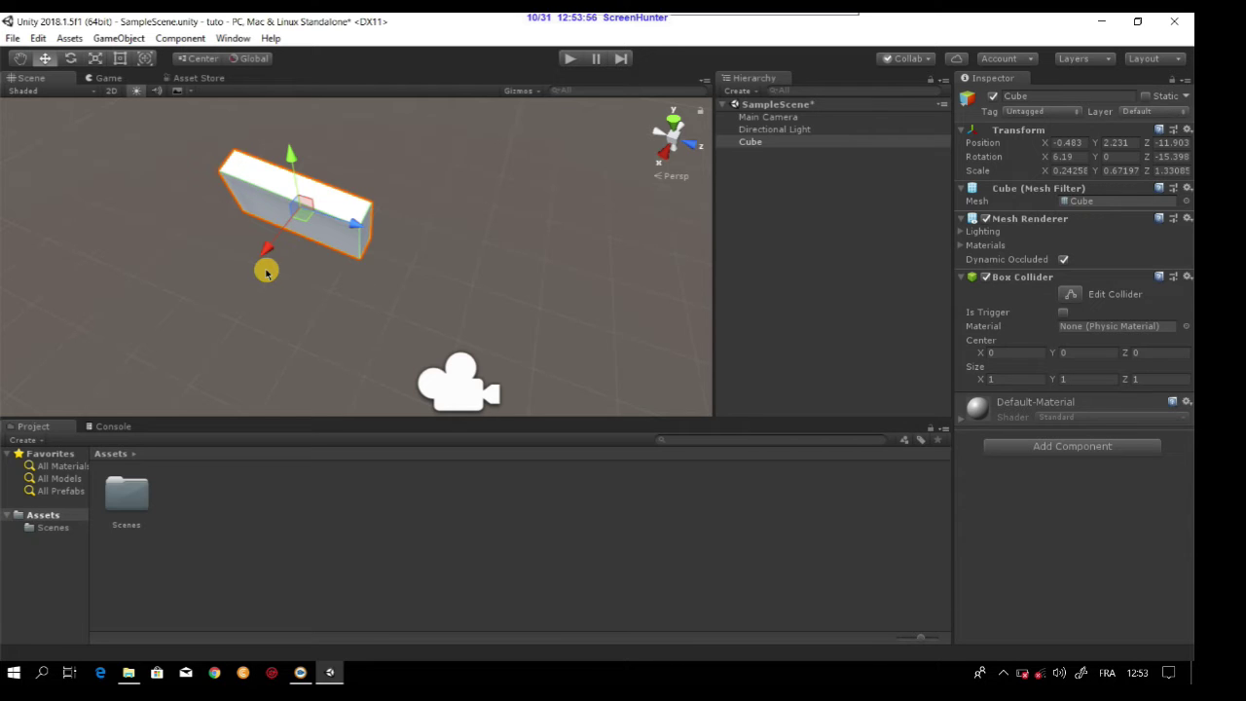
pyautogui.click(752, 142)
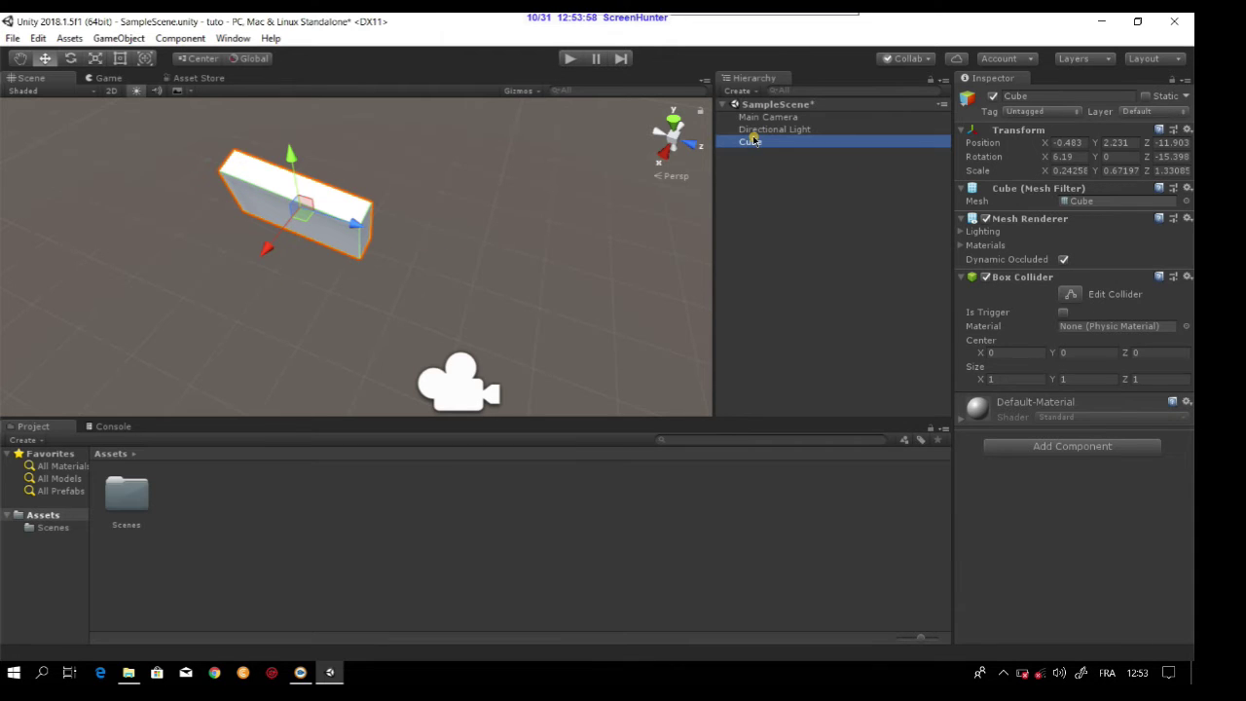
# Delete the Cube, add a Plane via GameObject > 3D Object, and frame it.
pyautogui.press('Delete')
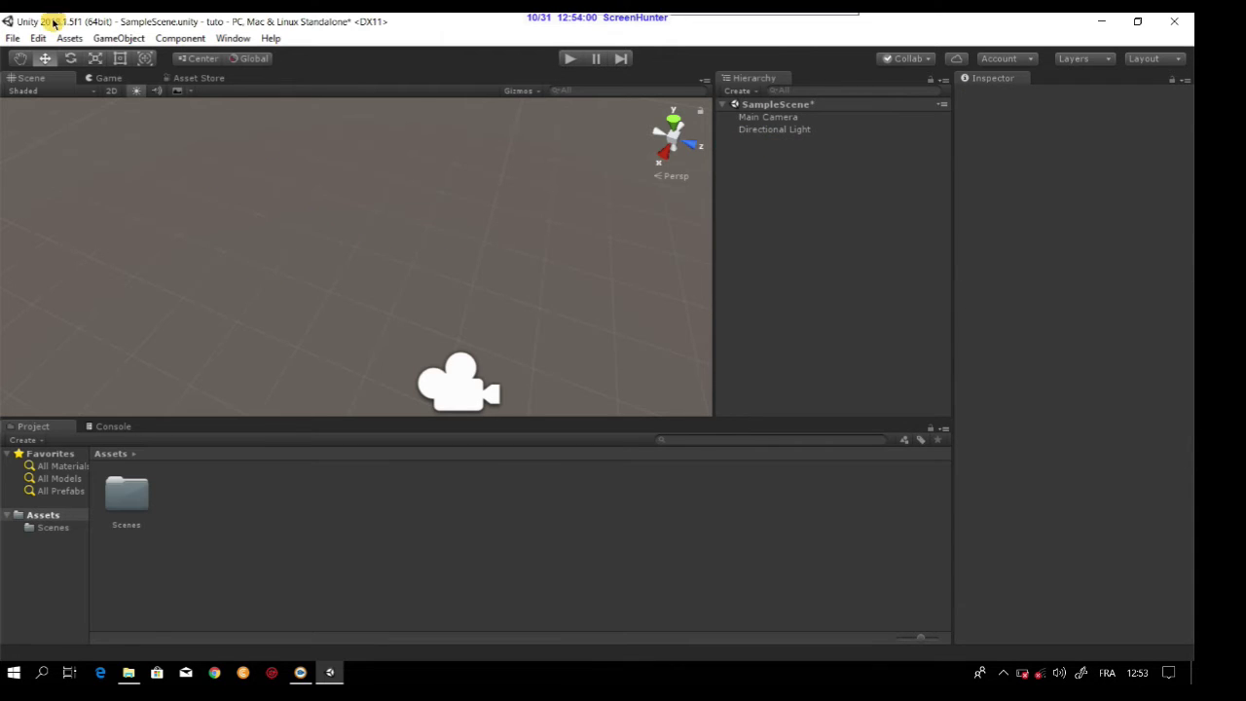
pyautogui.click(110, 39)
pyautogui.moveTo(256, 91)
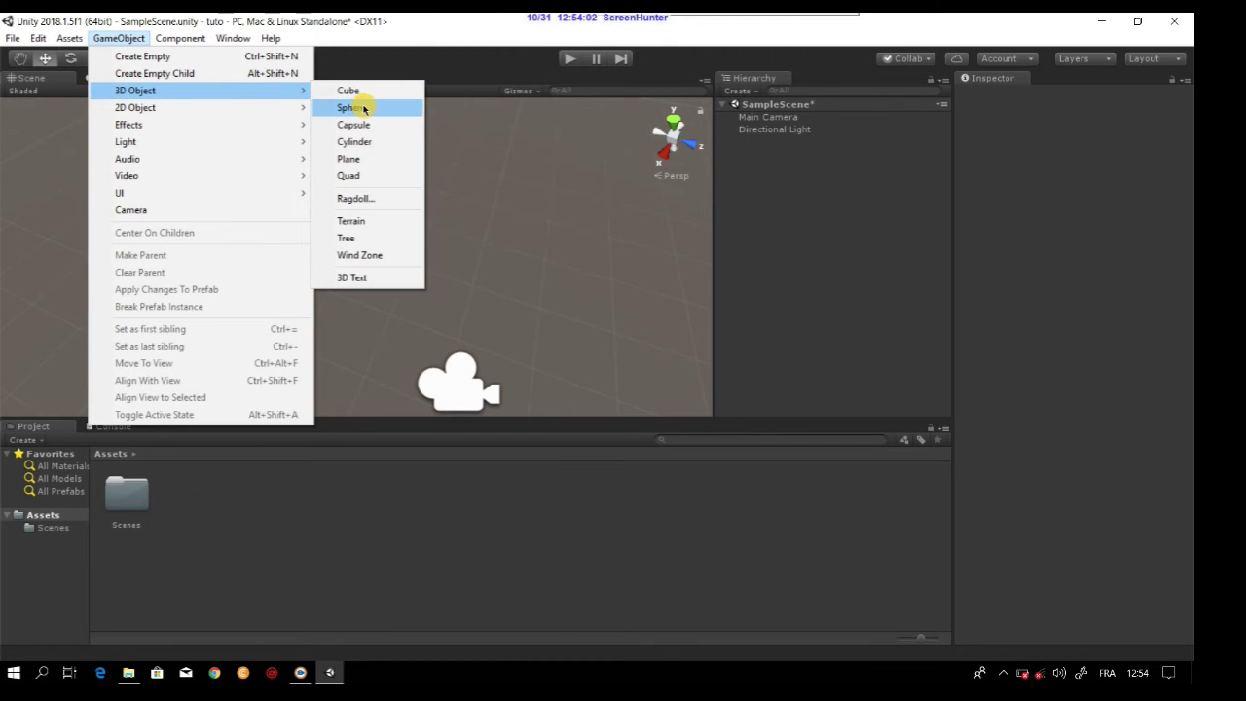
pyautogui.click(357, 158)
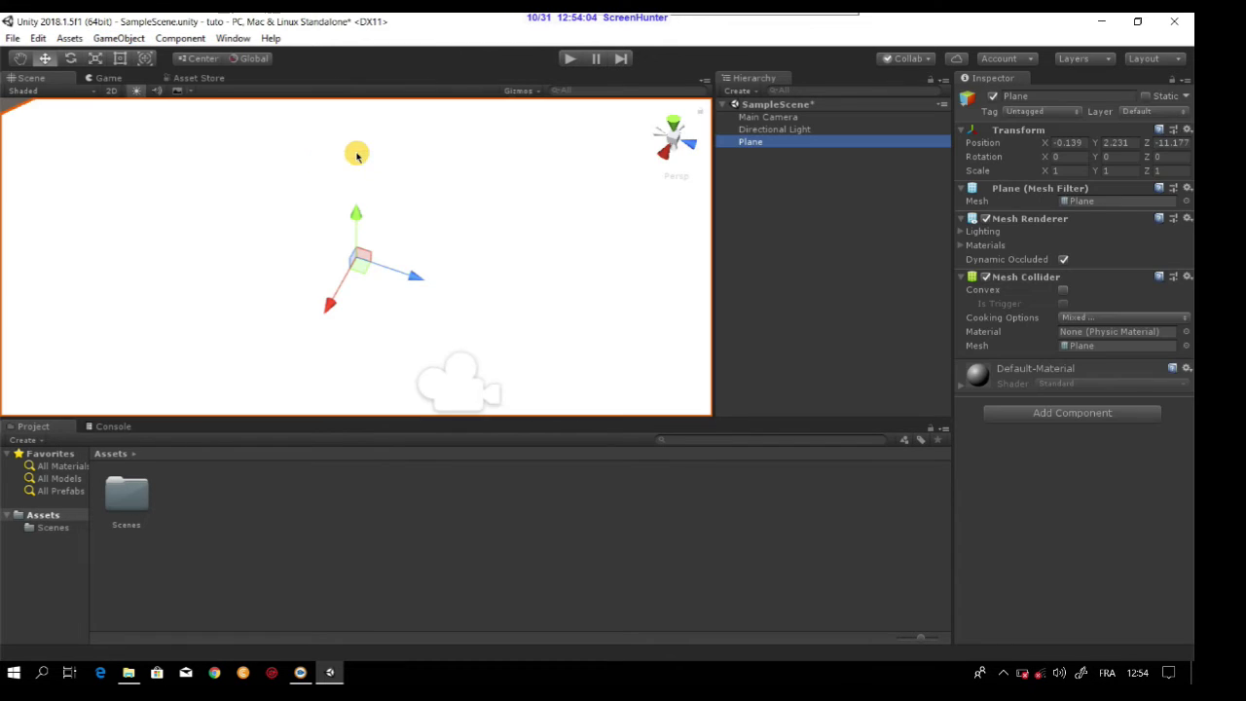
pyautogui.doubleClick(745, 143)
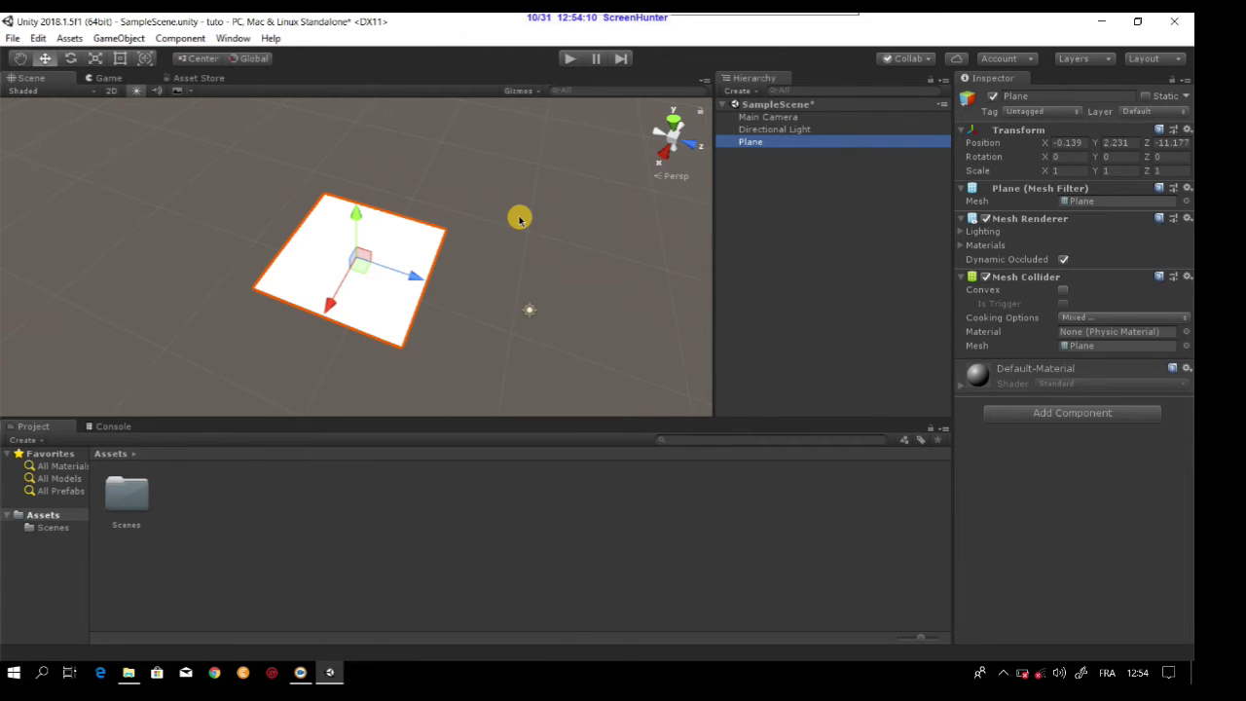
# Preview the Game view, then select the Main Camera and drag it upward along Y.
pyautogui.click(94, 77)
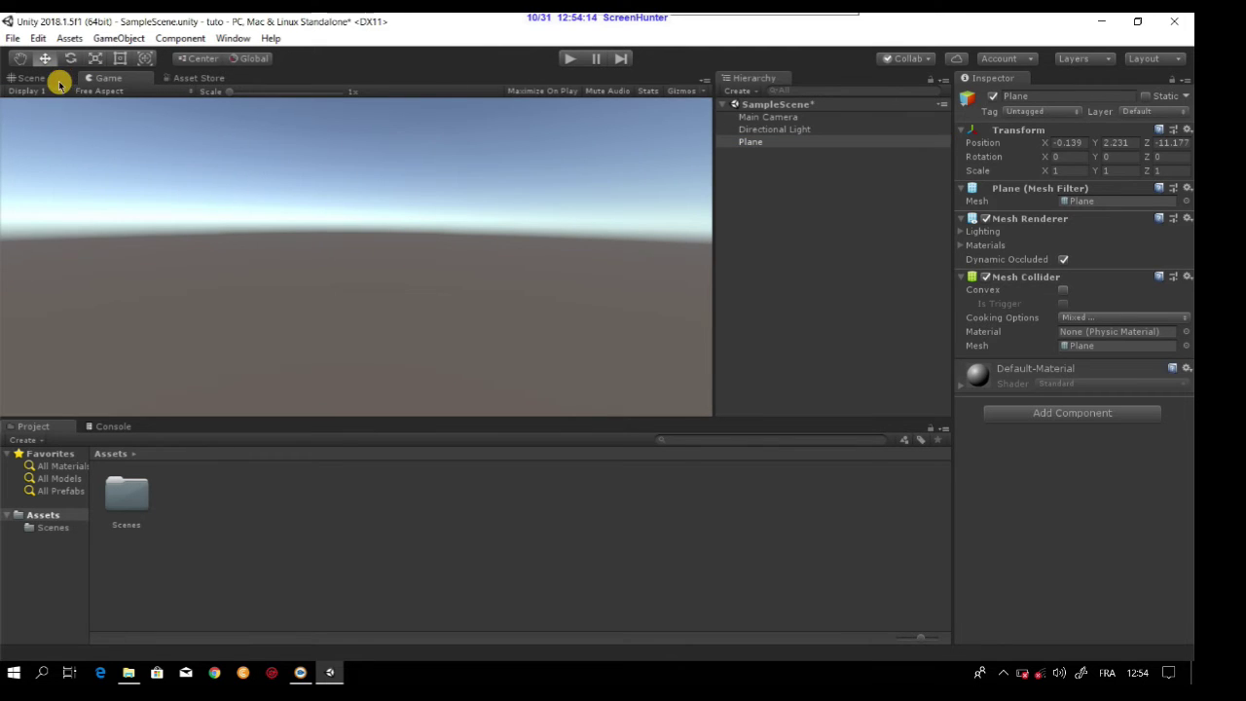
pyautogui.click(59, 82)
pyautogui.click(786, 141)
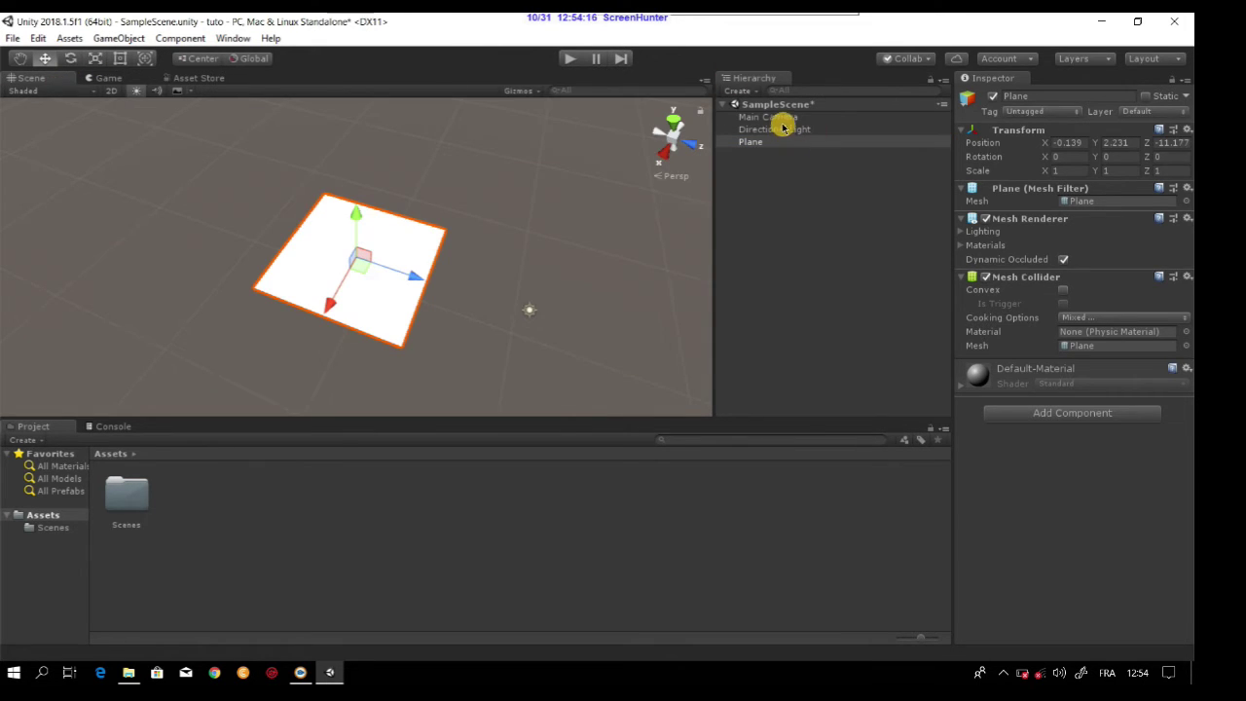
pyautogui.click(784, 118)
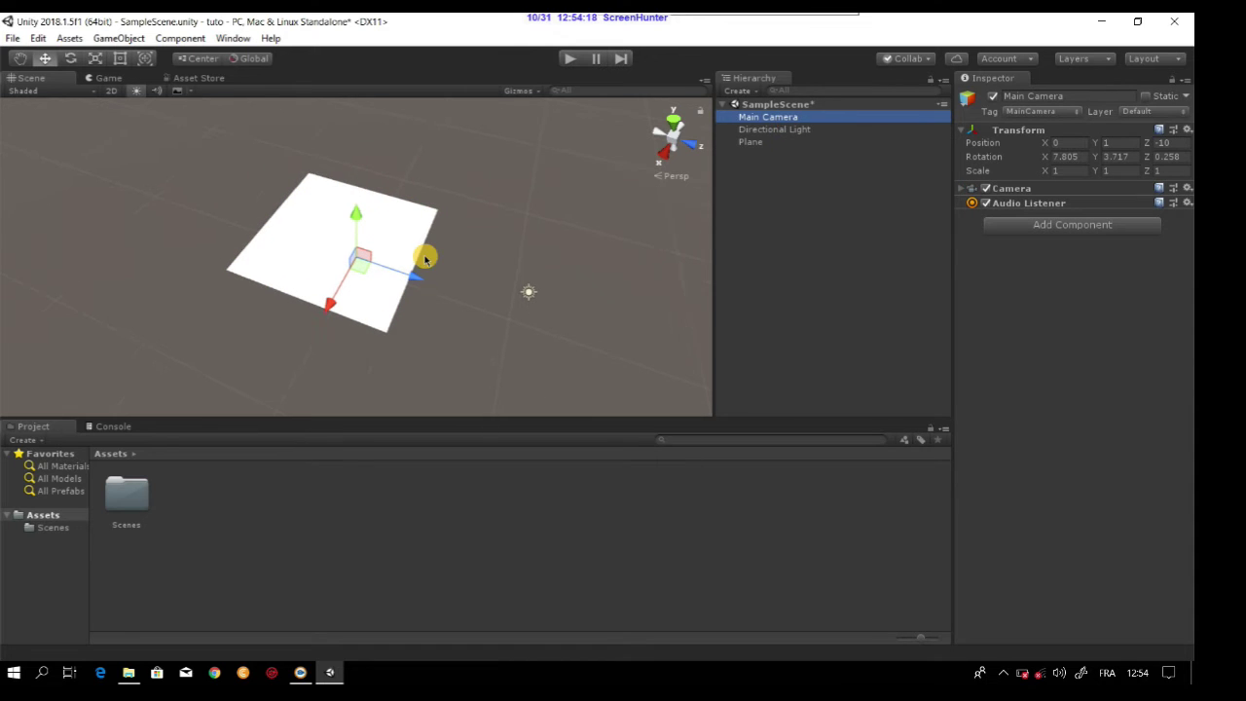
pyautogui.moveTo(358, 222); pyautogui.dragTo(358, 109)
# Reposition the Main Camera and set its X and Z position to 0 in the Inspector.
pyautogui.moveTo(333, 193); pyautogui.dragTo(306, 242)
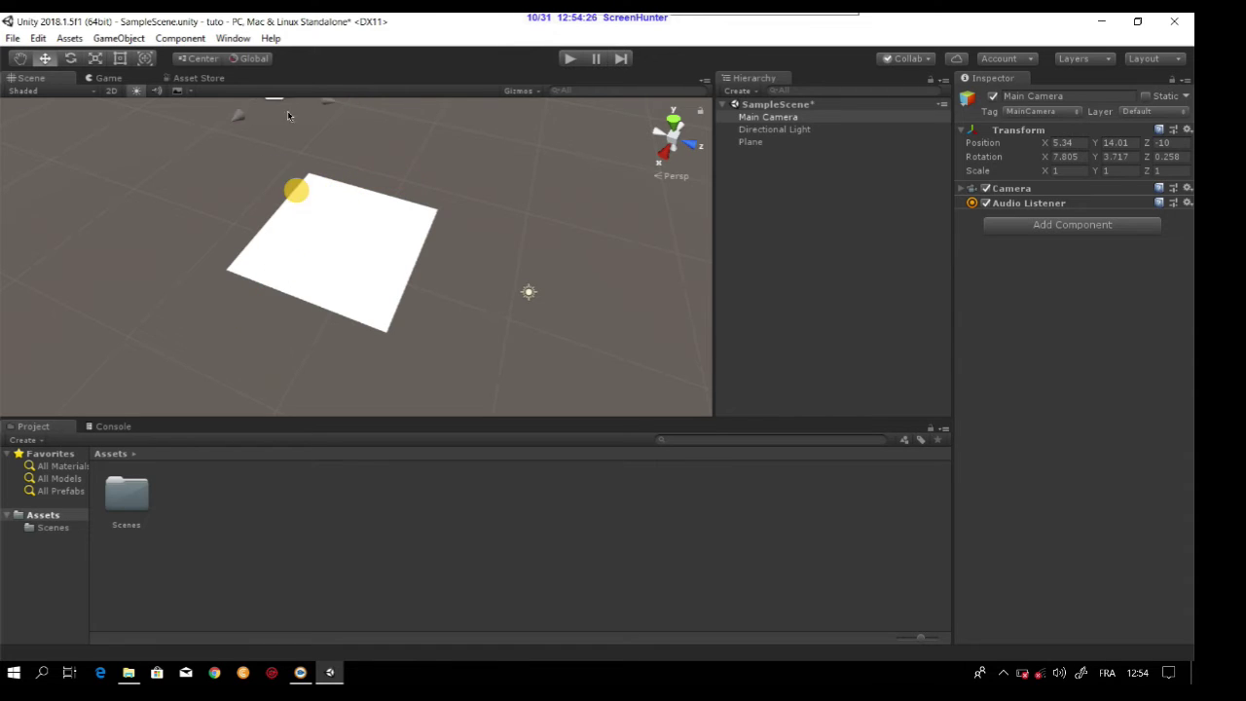
pyautogui.moveTo(292, 199); pyautogui.dragTo(288, 166)
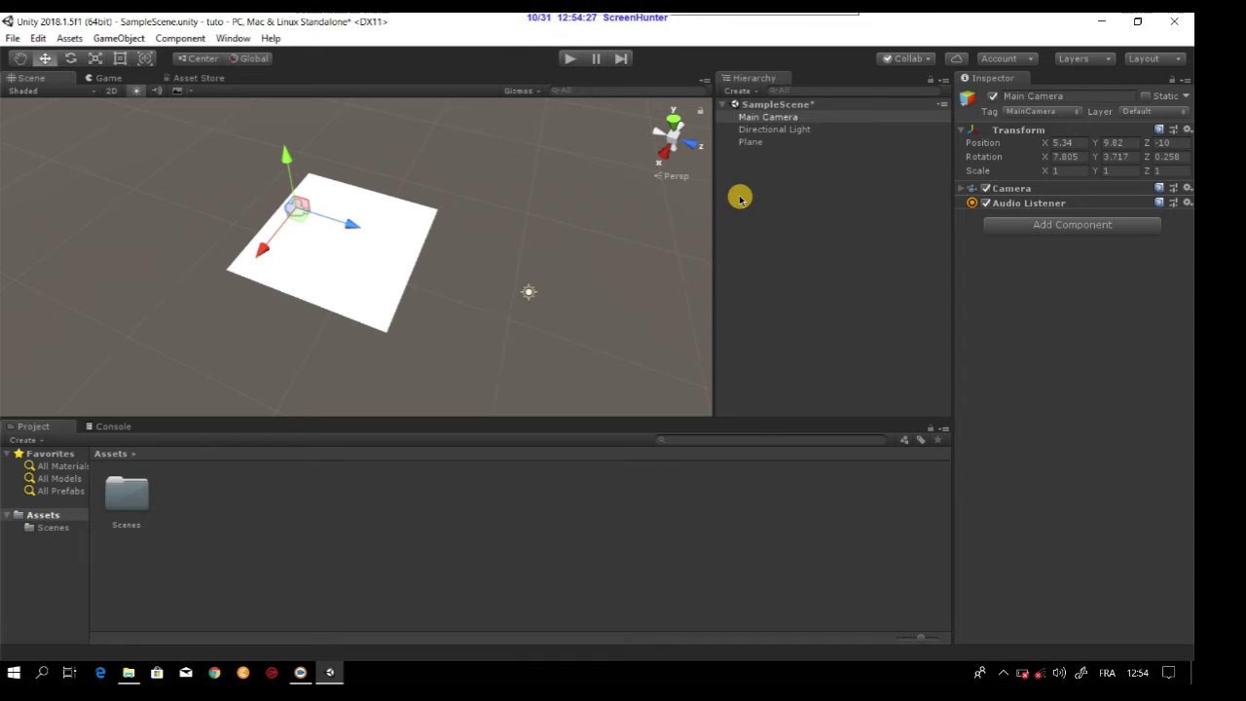
pyautogui.click(1068, 141)
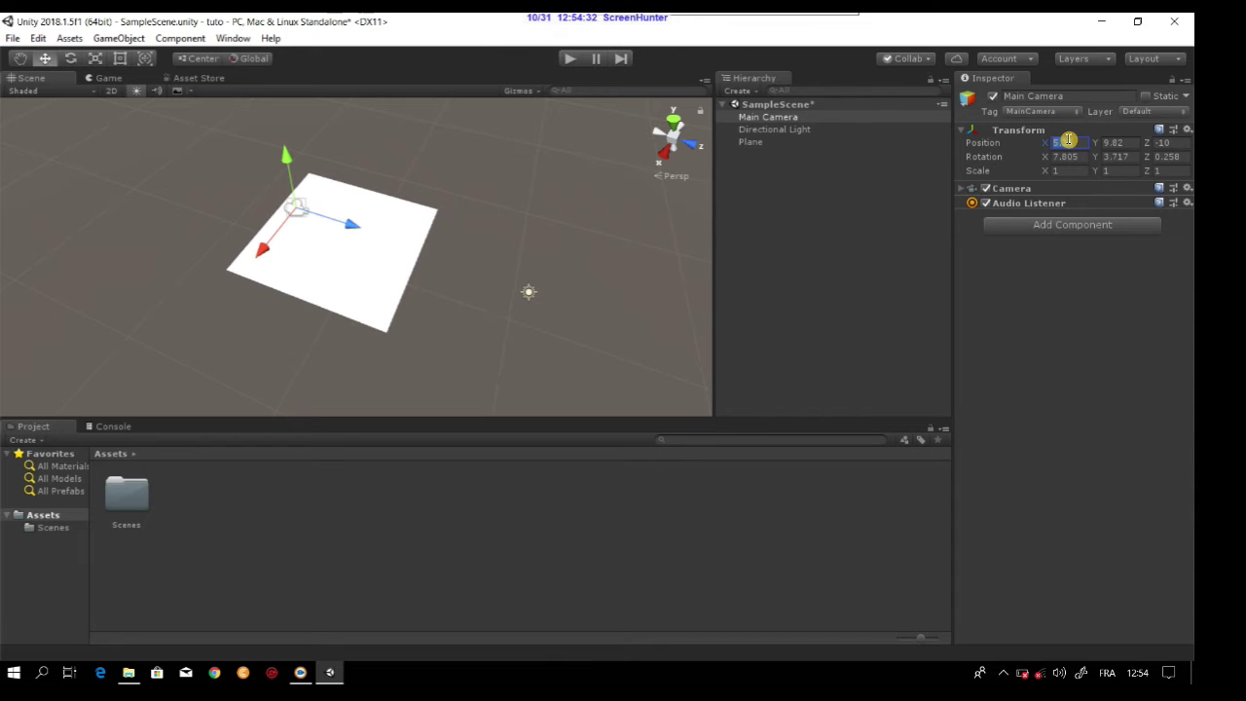
pyautogui.write('0')
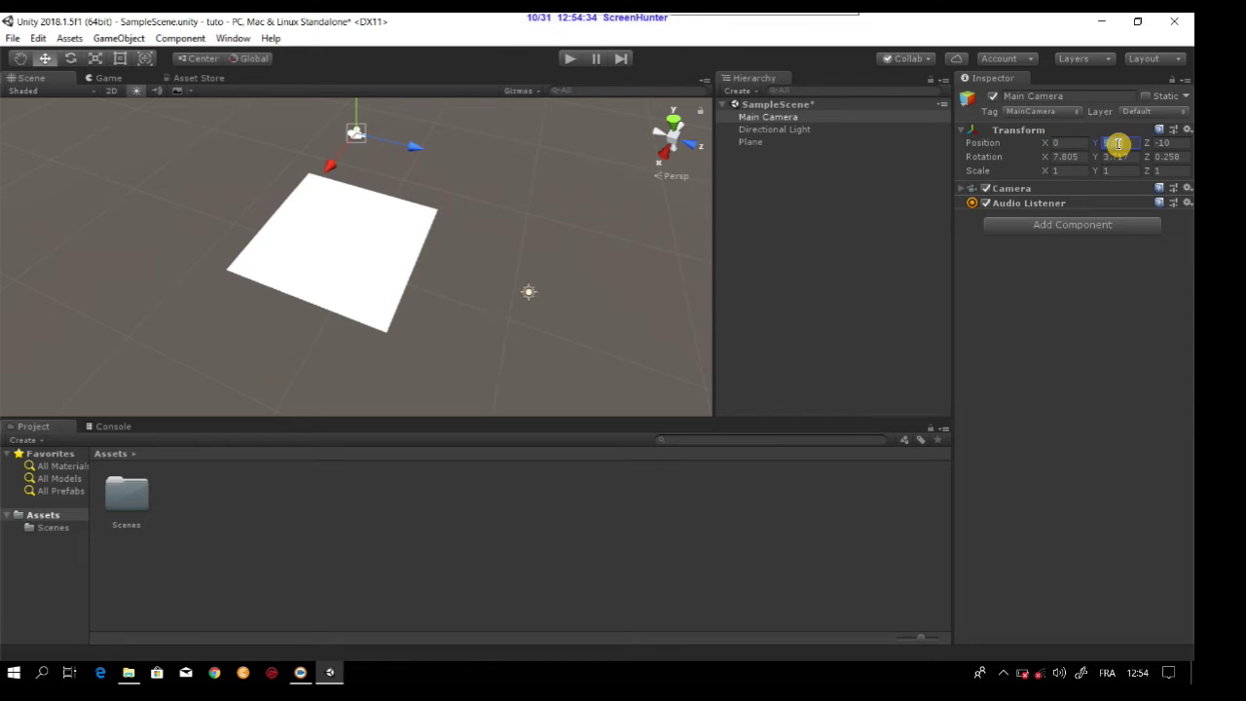
pyautogui.write('0')
pyautogui.click(1173, 143)
pyautogui.write('0')
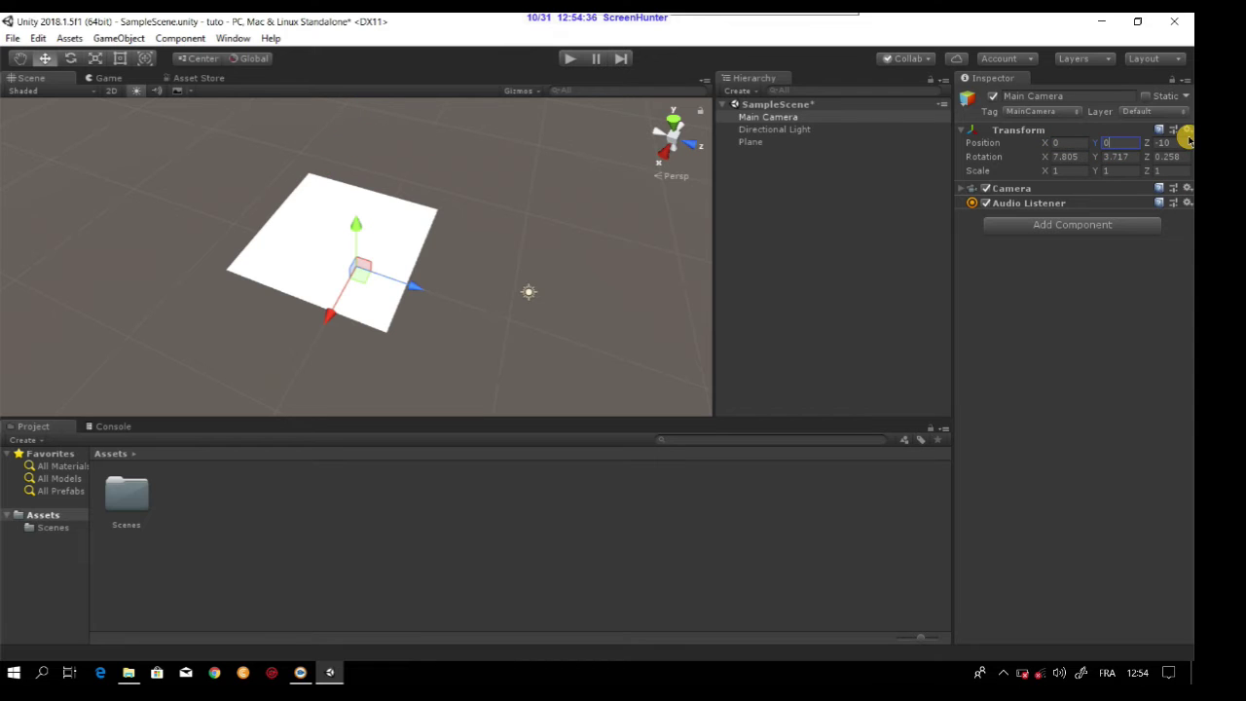
# Set the Plane's position fields to 0 so it sits at 0, 0, 0.
pyautogui.click(749, 141)
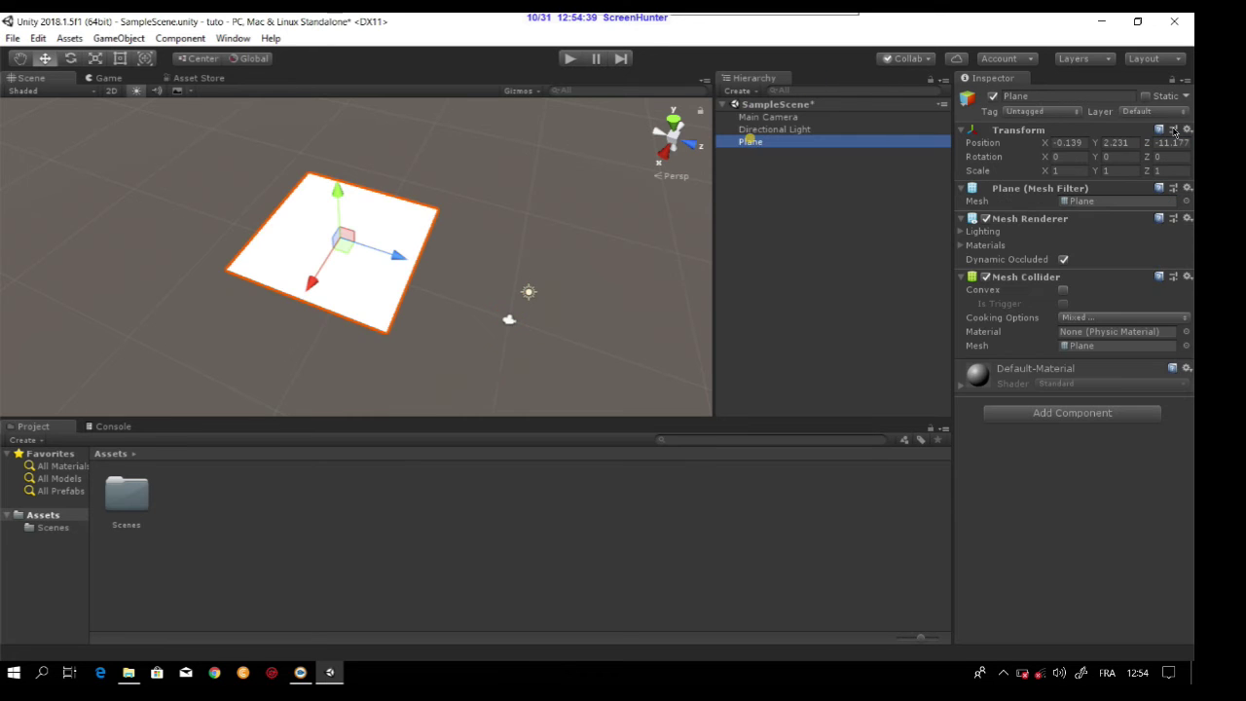
pyautogui.click(1068, 143)
pyautogui.write('0')
pyautogui.click(1100, 143)
pyautogui.write('0')
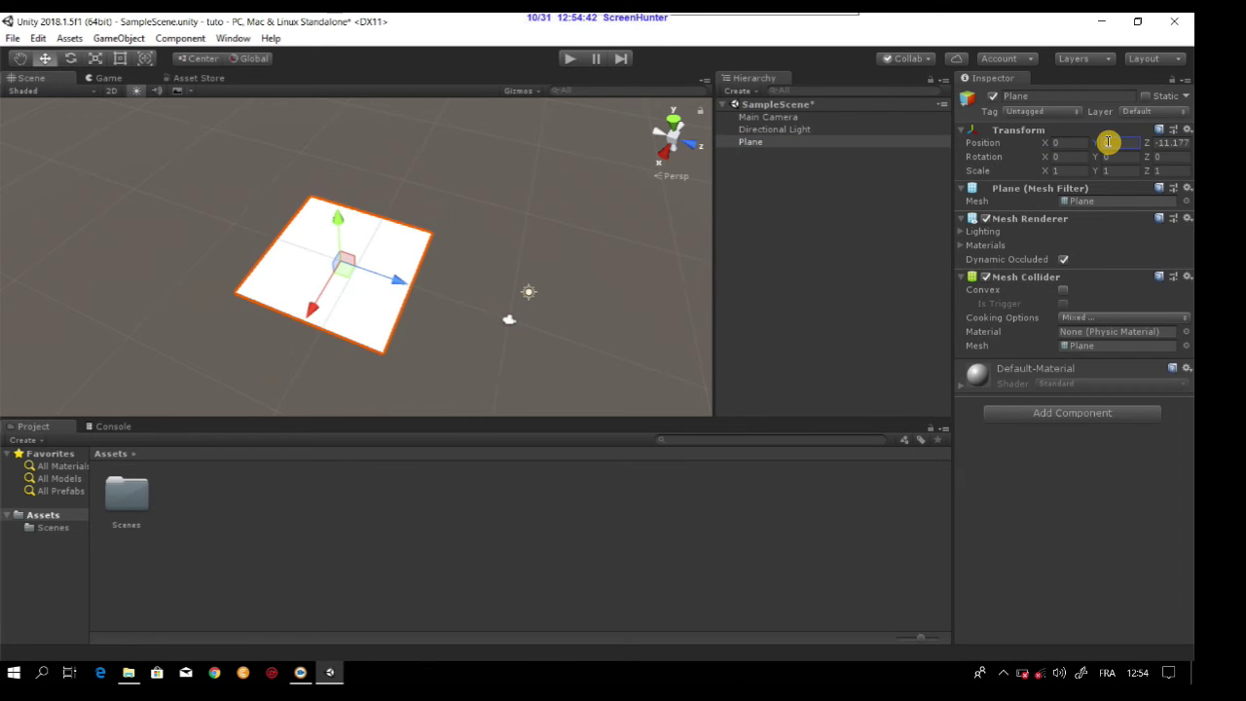
pyautogui.write('0')
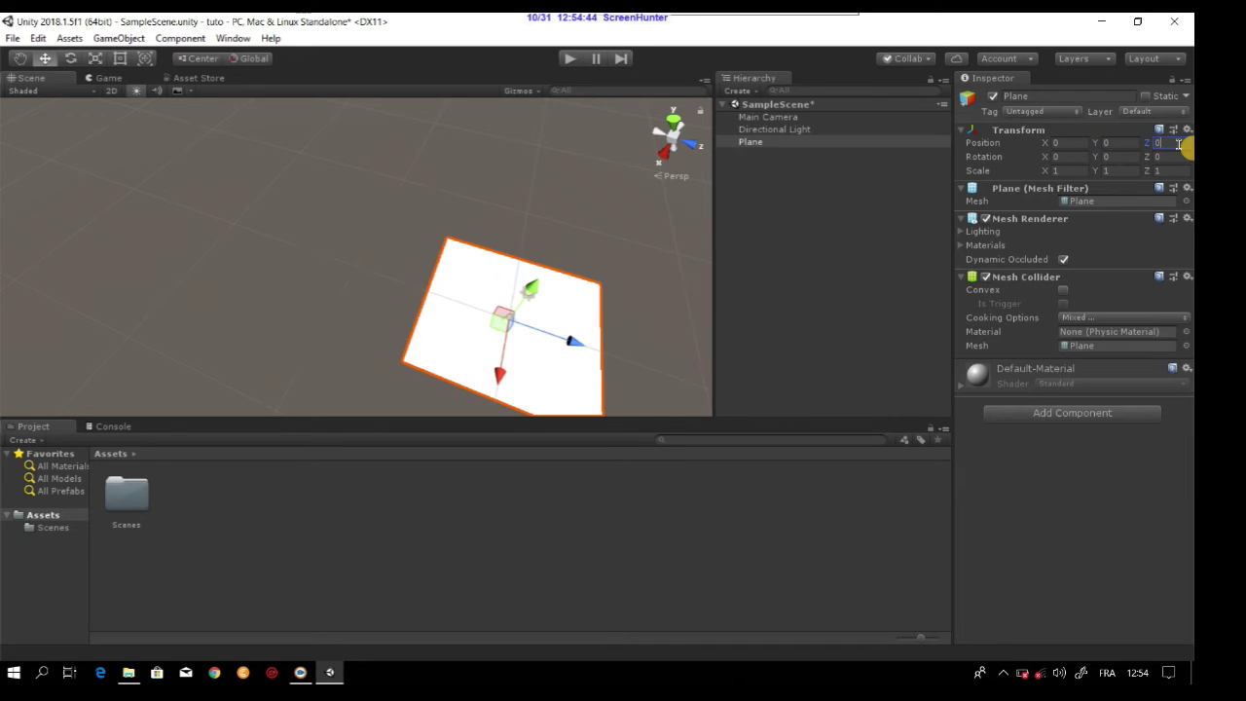
pyautogui.click(756, 118)
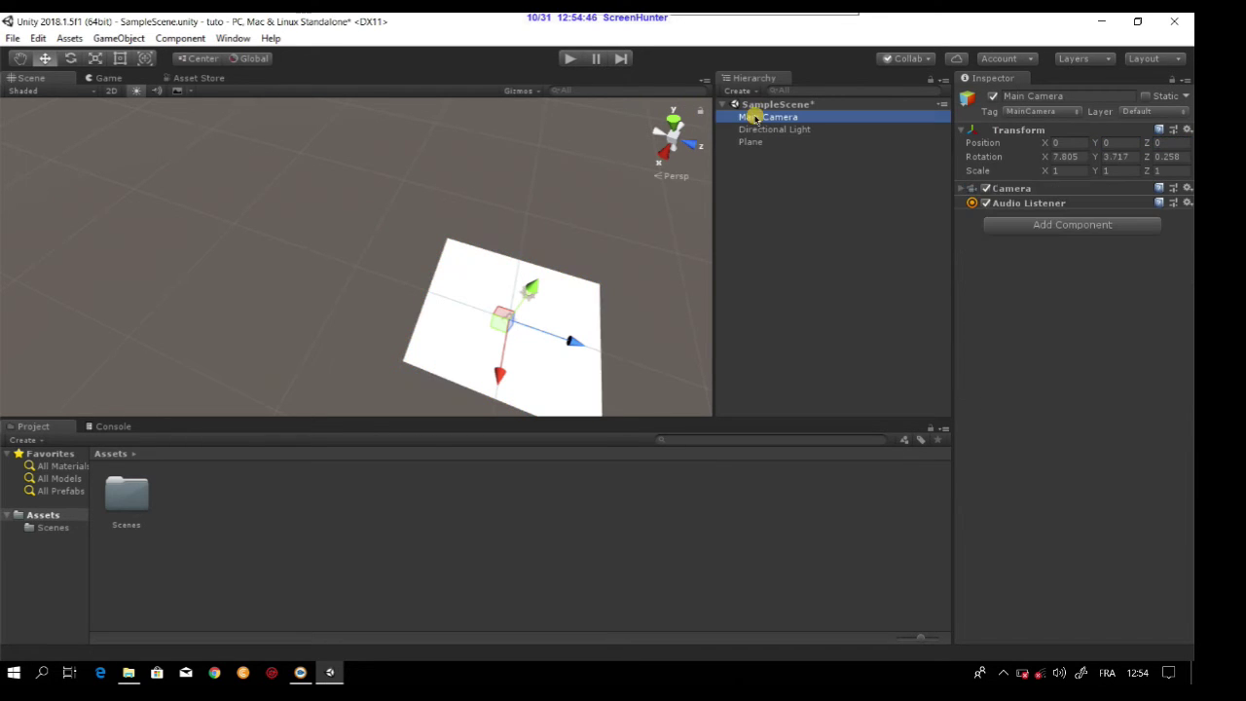
pyautogui.click(1119, 143)
pyautogui.write('2.91')
# Raise the camera to Y 3.43 and pull it back along Z, previewing the Game view.
pyautogui.moveTo(529, 290); pyautogui.dragTo(550, 263)
pyautogui.moveTo(590, 308); pyautogui.dragTo(484, 289)
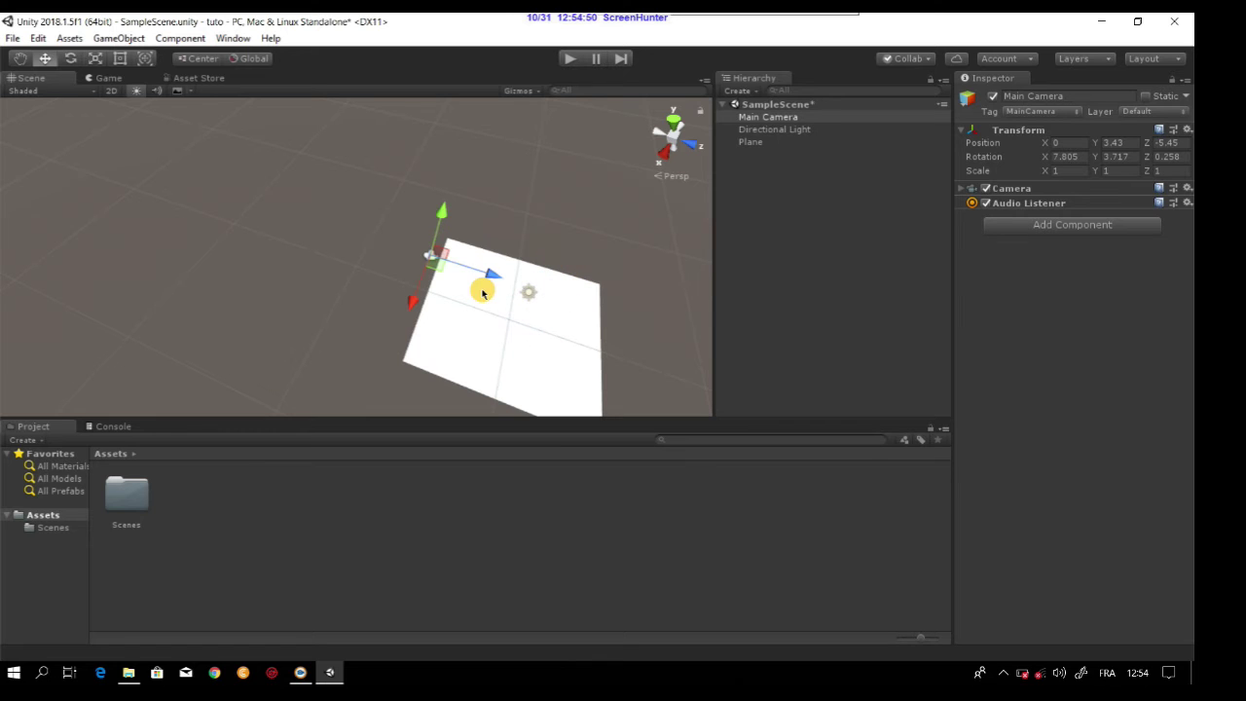
pyautogui.click(119, 78)
pyautogui.click(34, 78)
# Tilt the camera slightly downward and check the result in the Game view.
pyautogui.click(71, 58)
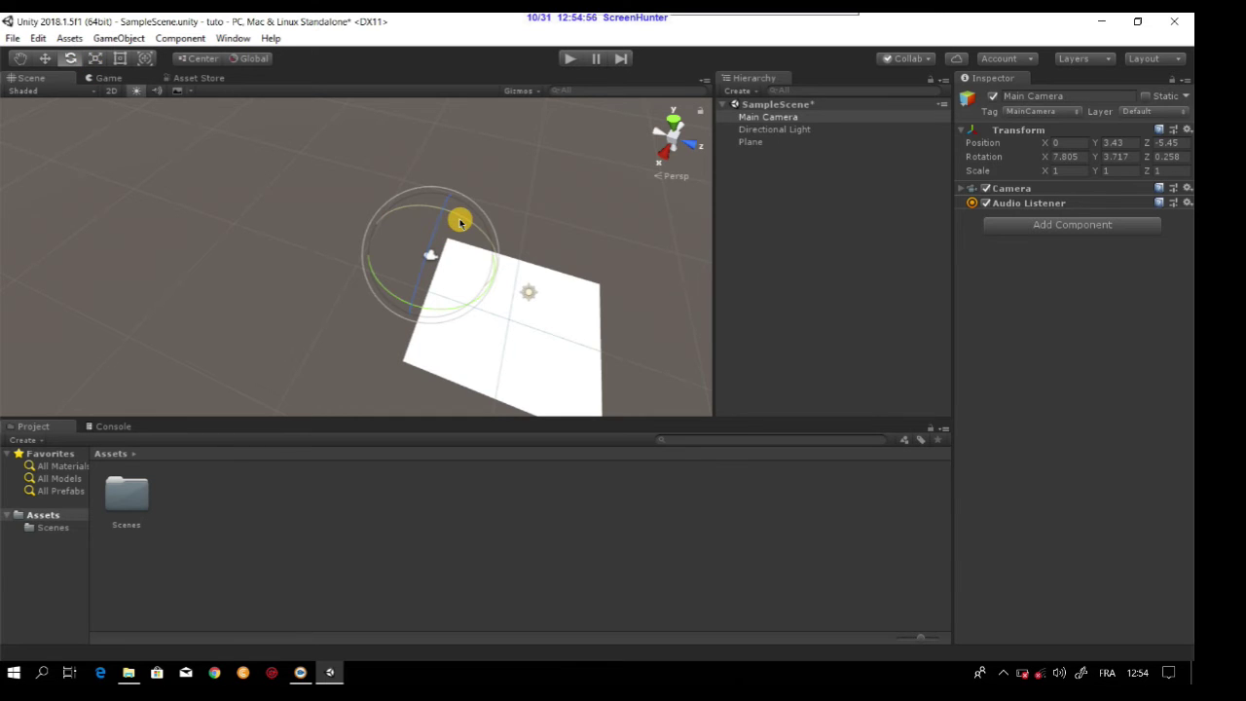
pyautogui.moveTo(458, 219); pyautogui.dragTo(504, 236)
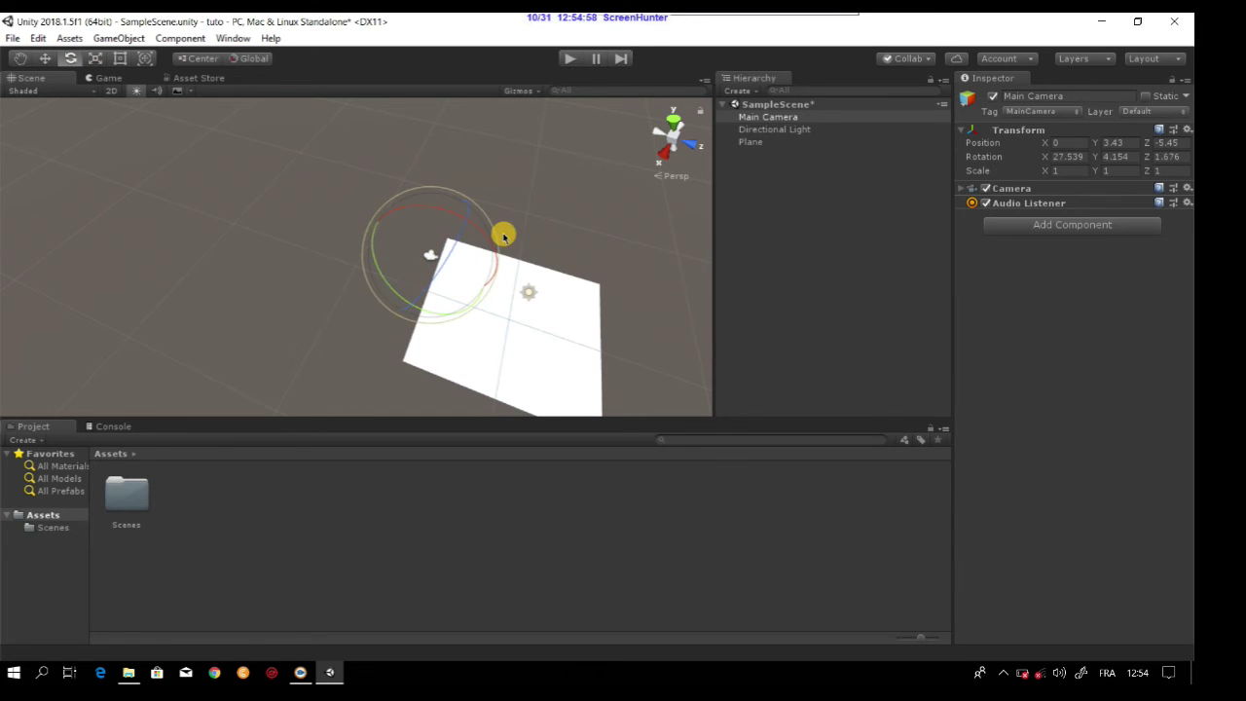
pyautogui.click(109, 78)
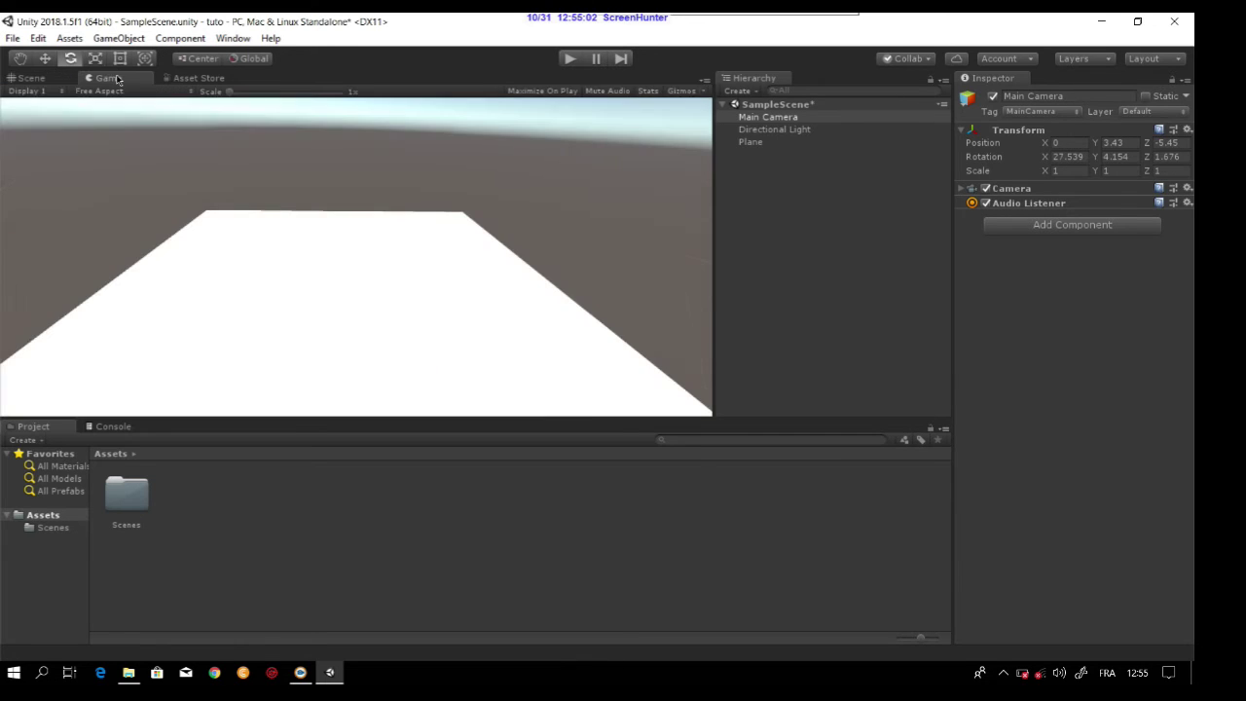
pyautogui.click(41, 79)
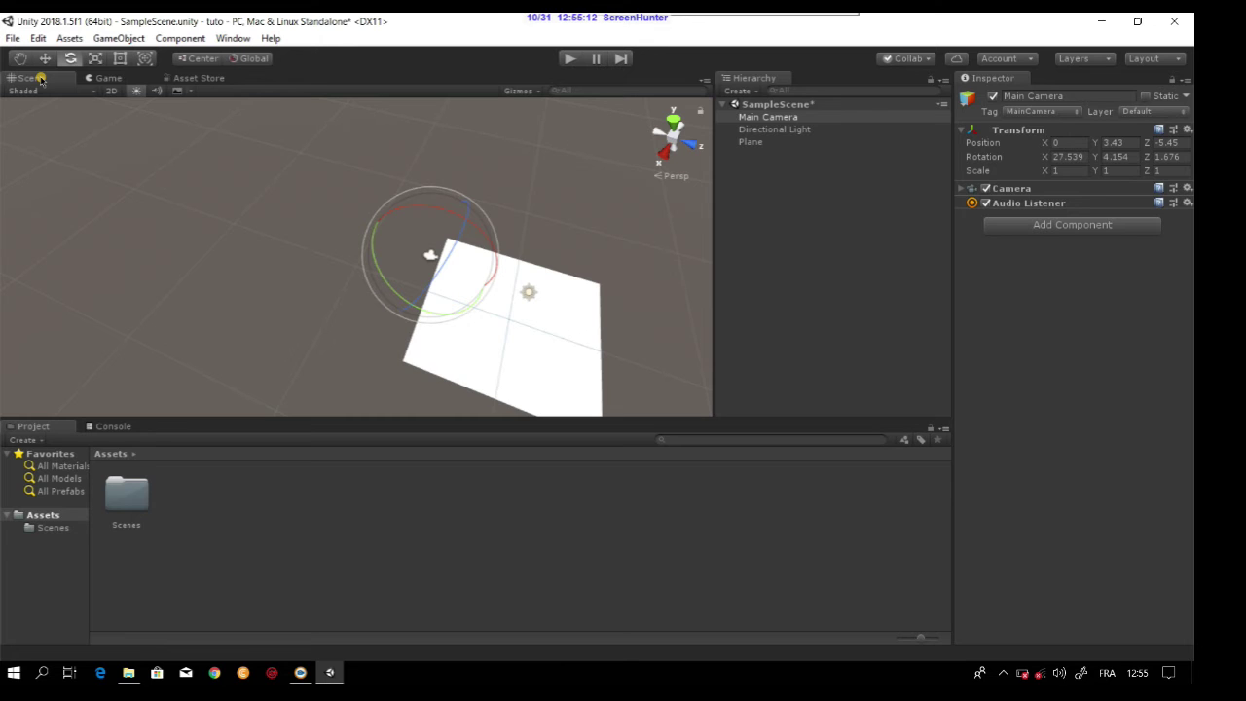
# Move the camera up to Y 5.92 and back to Z -8.09, checking the Game view.
pyautogui.click(45, 58)
pyautogui.moveTo(462, 228); pyautogui.dragTo(440, 191)
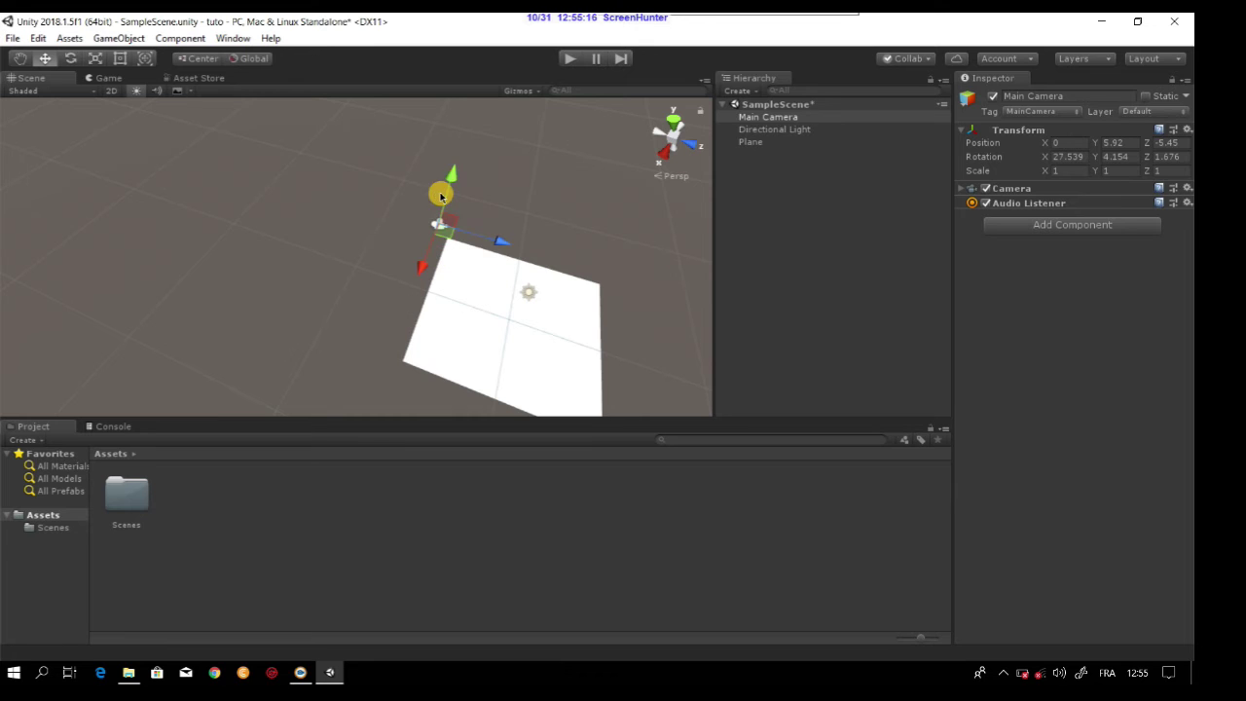
pyautogui.click(113, 82)
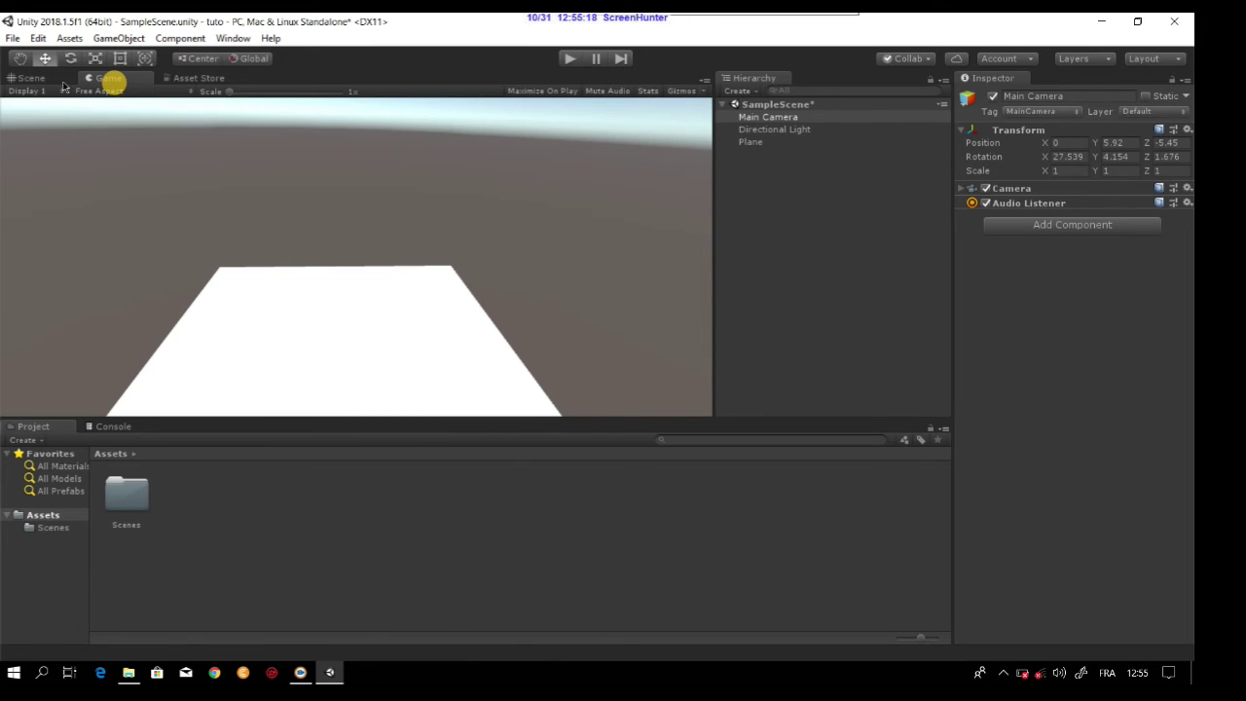
pyautogui.click(62, 79)
pyautogui.moveTo(510, 243); pyautogui.dragTo(428, 238)
pyautogui.click(113, 82)
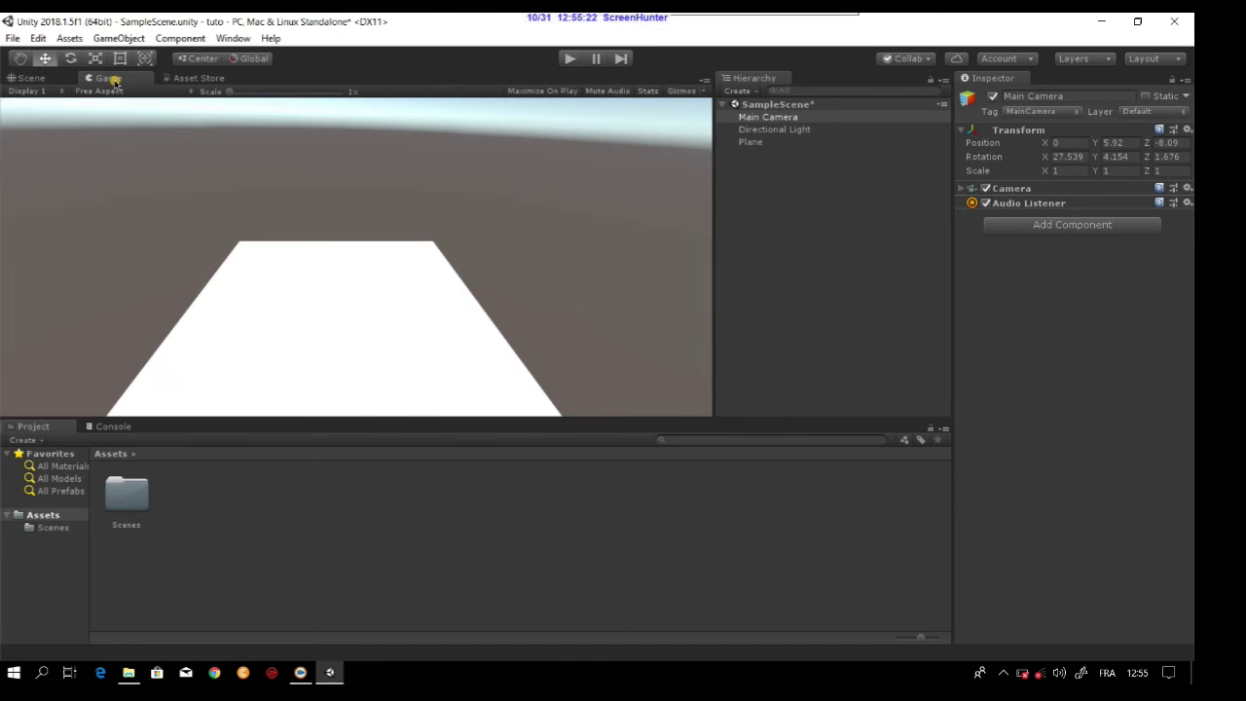
pyautogui.moveTo(31, 78); pyautogui.dragTo(603, 244)
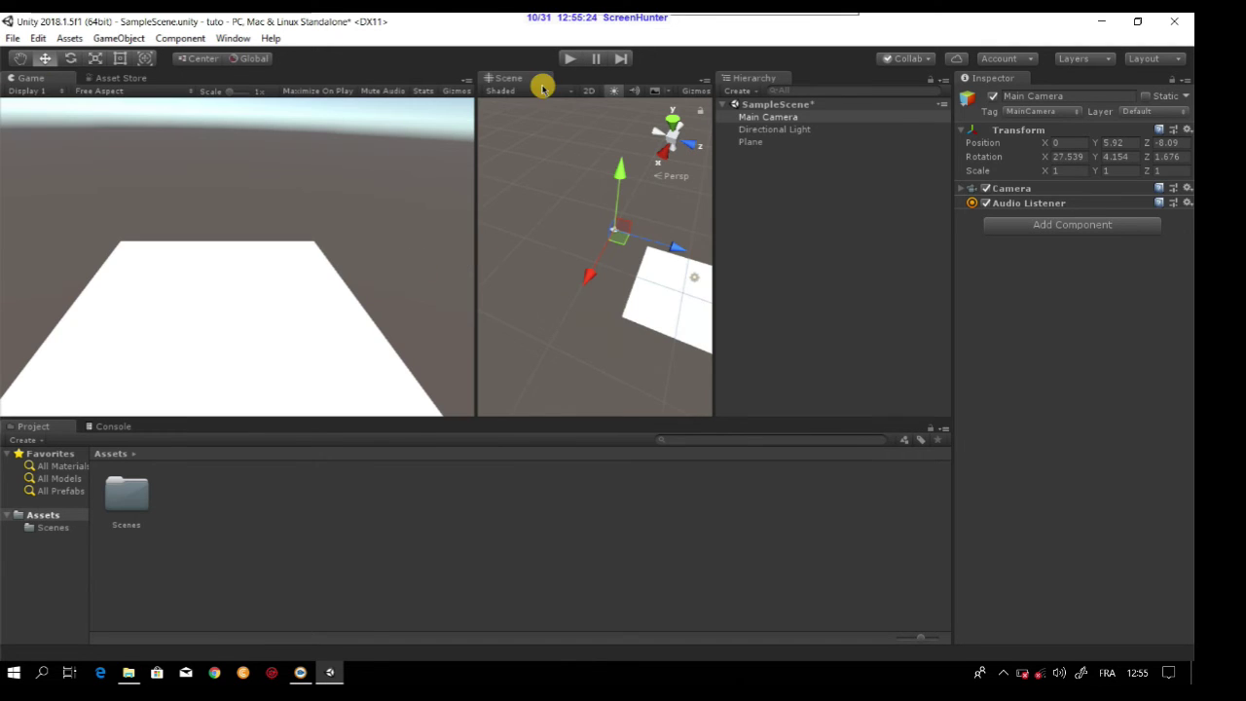
# Dock the Scene view in the lower panel and shift the camera to X 0.89, Z -7.64.
pyautogui.moveTo(511, 77)
pyautogui.mouseDown()
pyautogui.moveTo(84, 82)
pyautogui.moveTo(142, 439)
pyautogui.mouseUp()
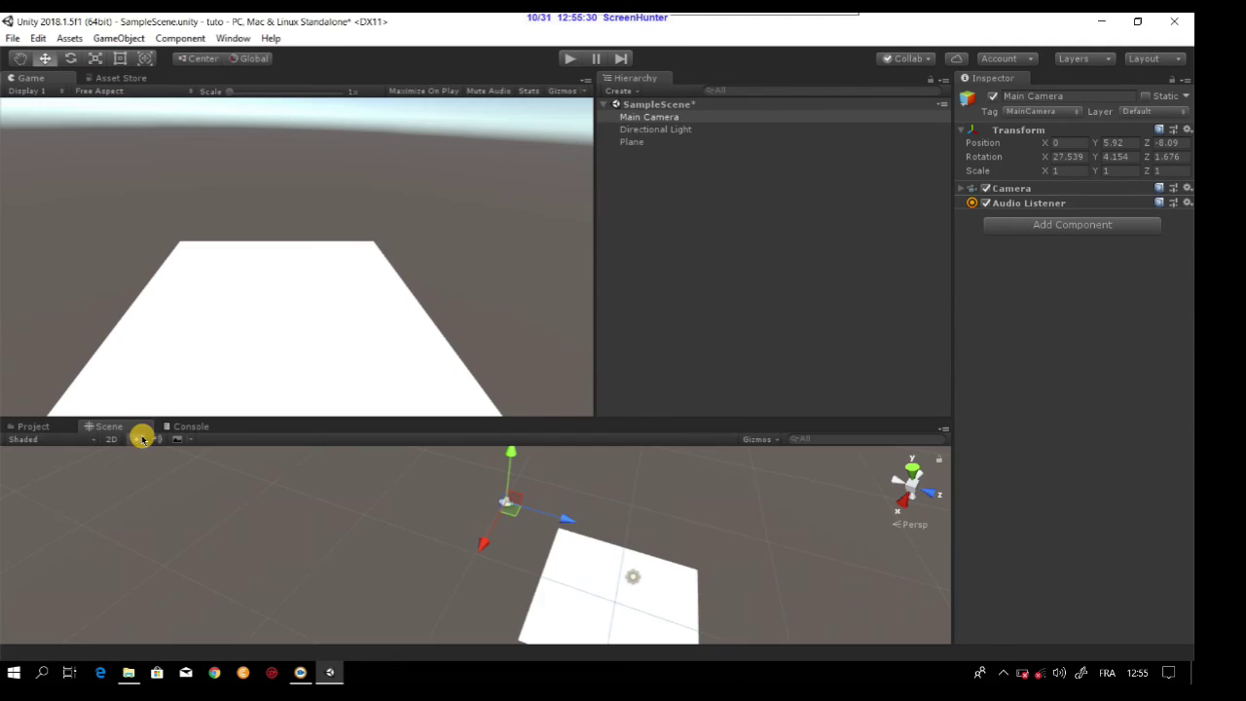
pyautogui.moveTo(203, 420)
pyautogui.mouseDown()
pyautogui.moveTo(244, 495)
pyautogui.moveTo(80, 373)
pyautogui.mouseUp()
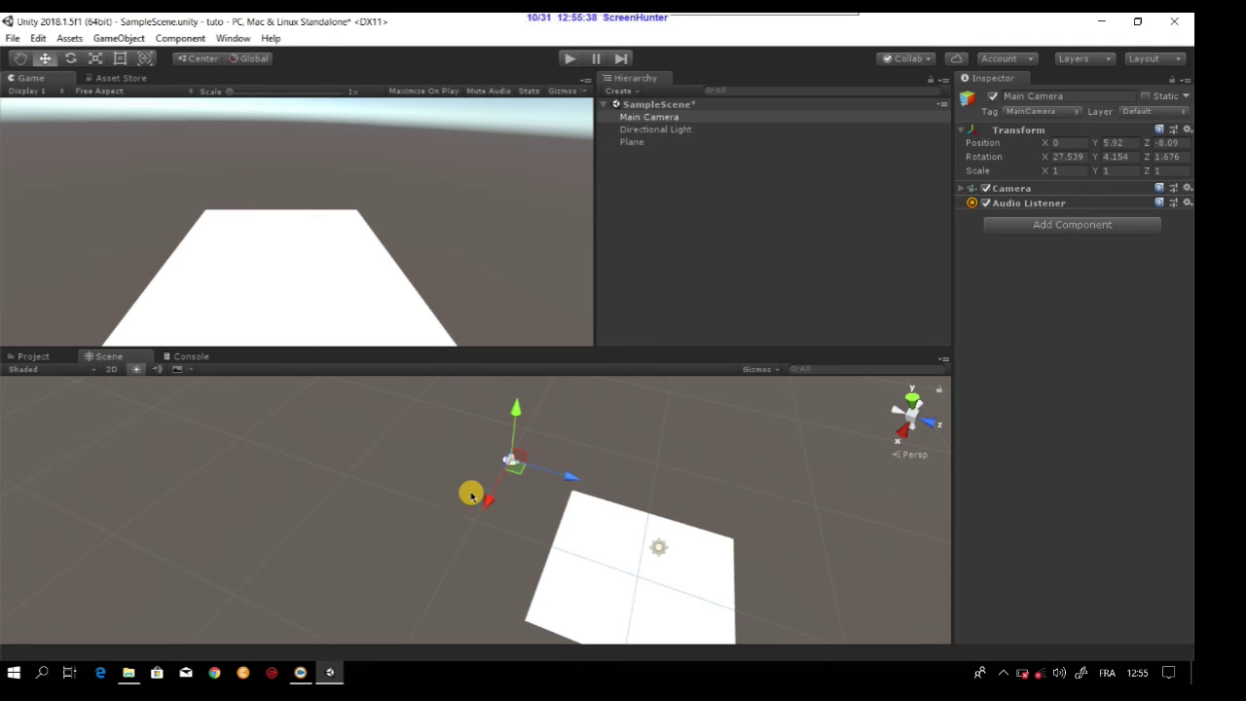
pyautogui.moveTo(471, 496)
pyautogui.mouseDown()
pyautogui.moveTo(465, 529)
pyautogui.moveTo(551, 483)
pyautogui.moveTo(516, 477)
pyautogui.moveTo(571, 487)
pyautogui.mouseUp()
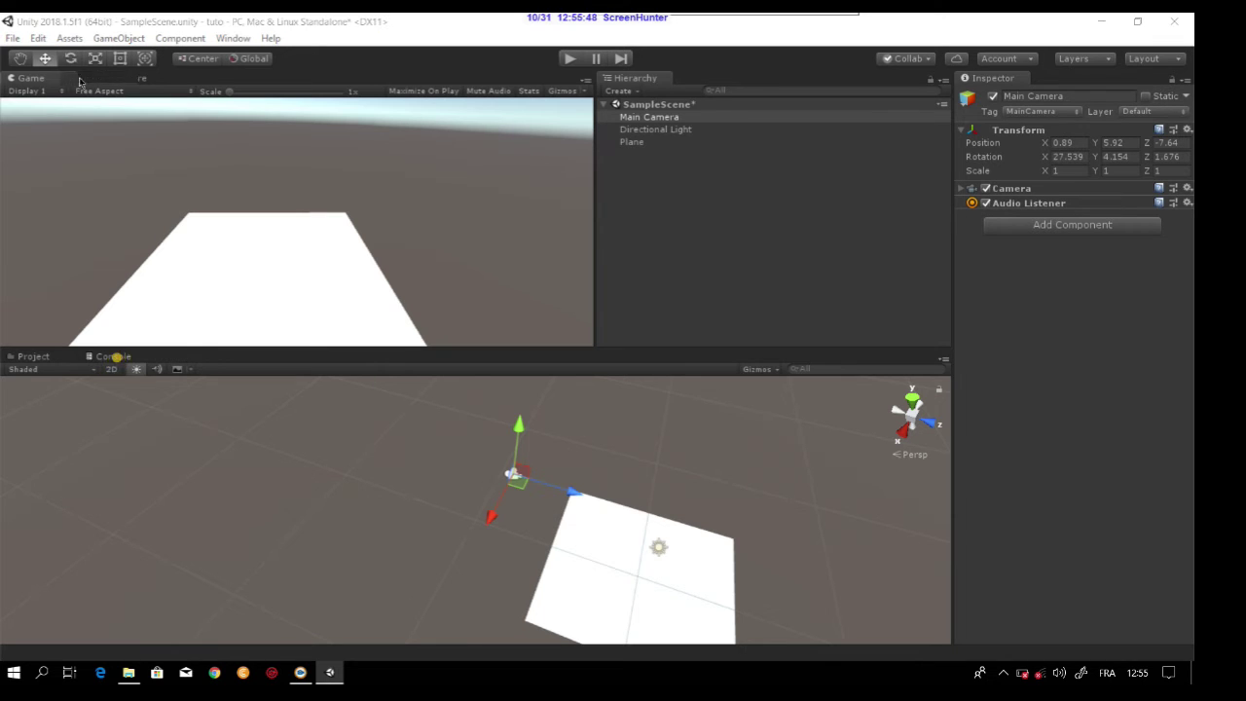
# Redock the Scene tab beside Game and resize panels to widen the Scene view.
pyautogui.moveTo(115, 359); pyautogui.dragTo(107, 78)
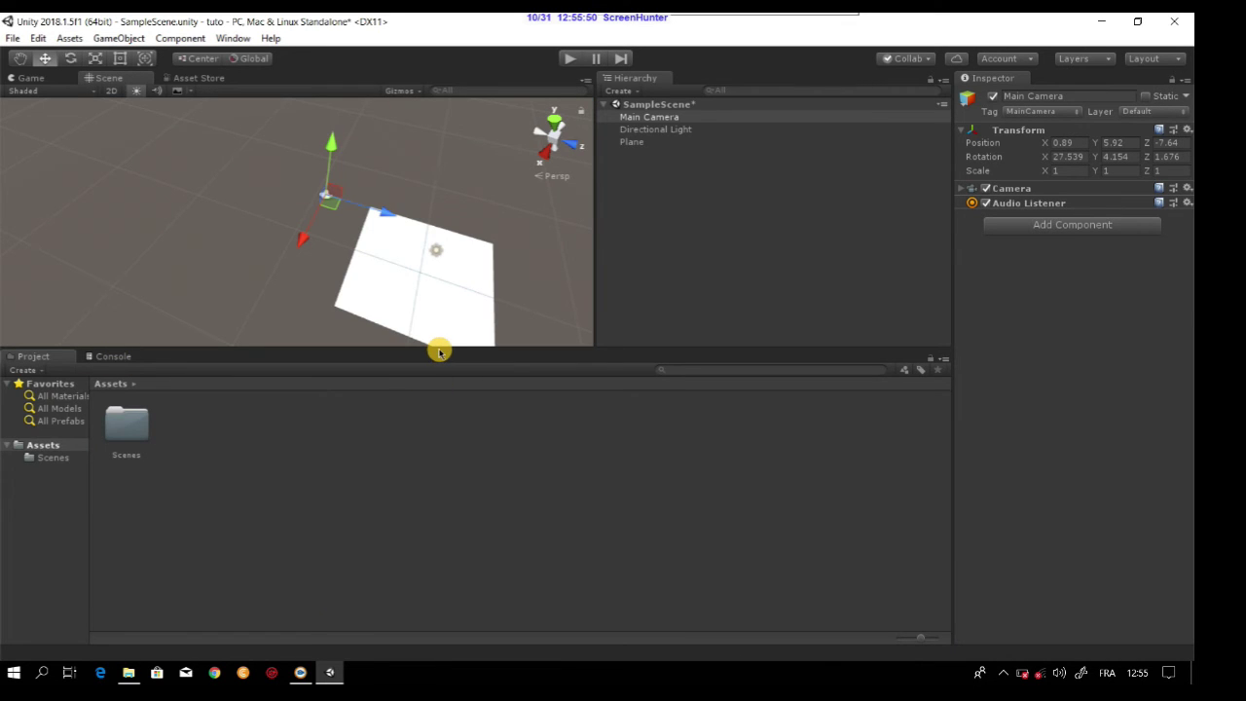
pyautogui.moveTo(437, 350)
pyautogui.mouseDown()
pyautogui.moveTo(442, 446)
pyautogui.moveTo(479, 467)
pyautogui.mouseUp()
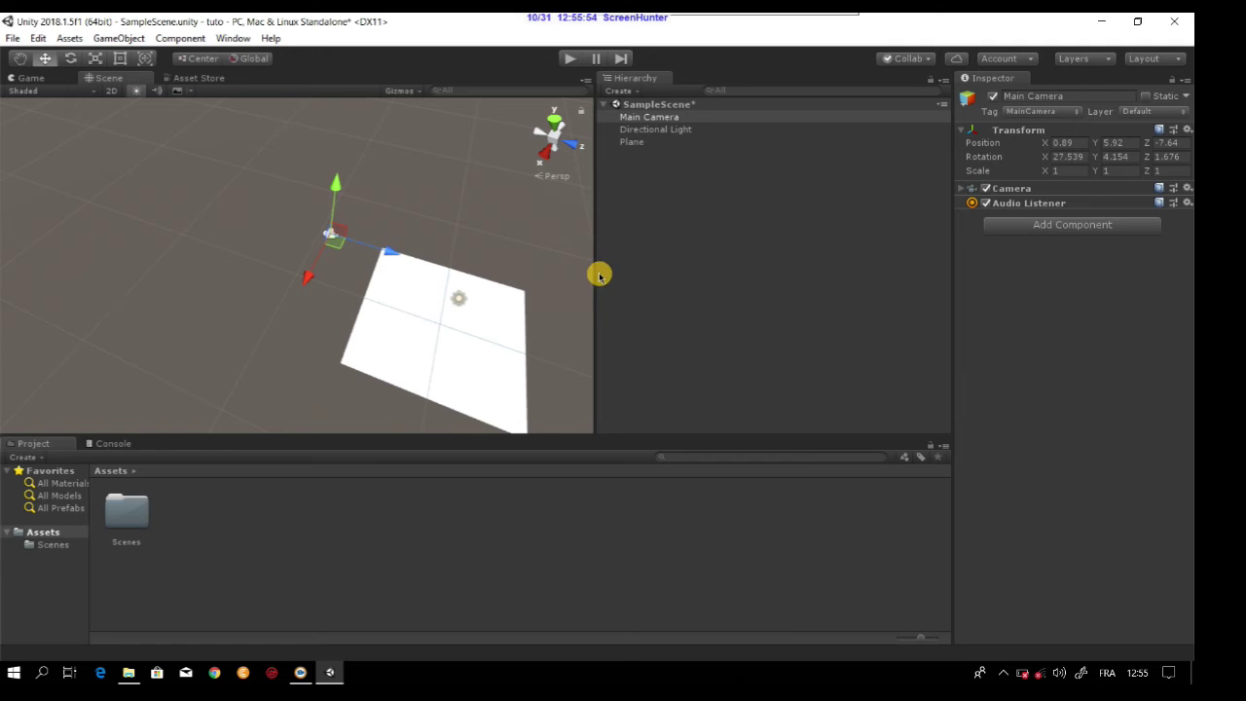
pyautogui.click(661, 271)
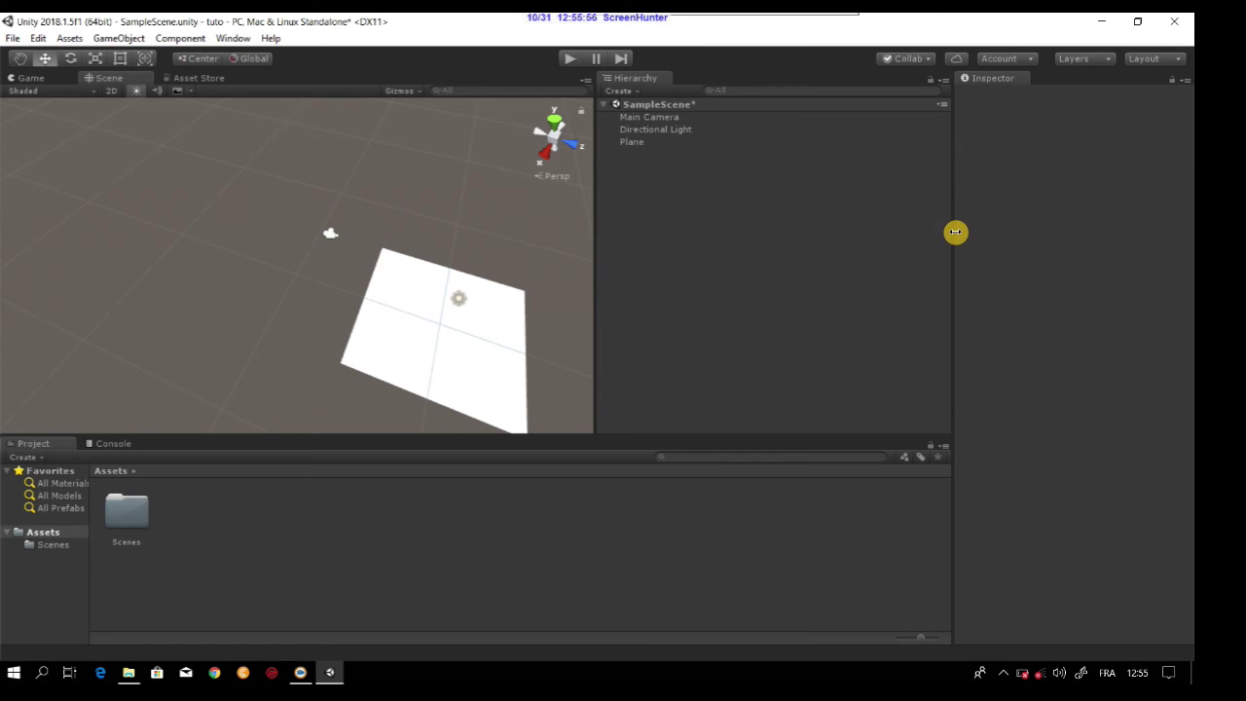
pyautogui.moveTo(954, 231); pyautogui.dragTo(979, 231)
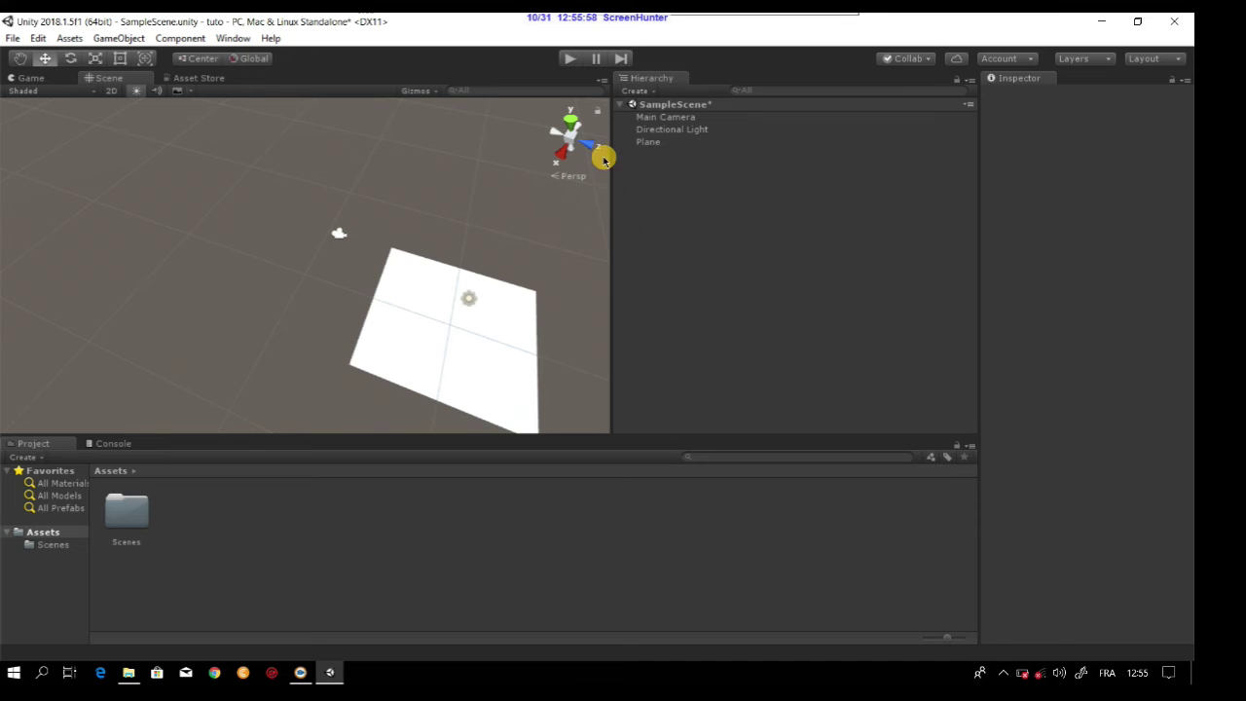
pyautogui.moveTo(611, 177); pyautogui.dragTo(807, 199)
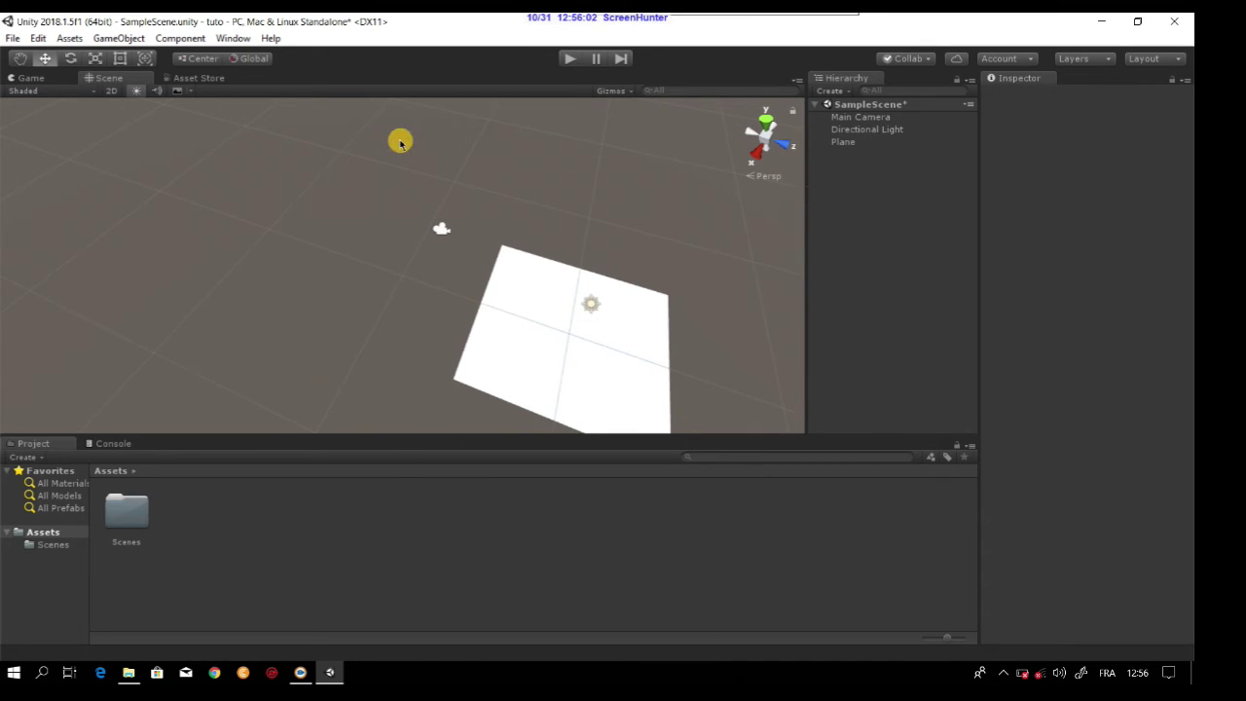
pyautogui.click(561, 366)
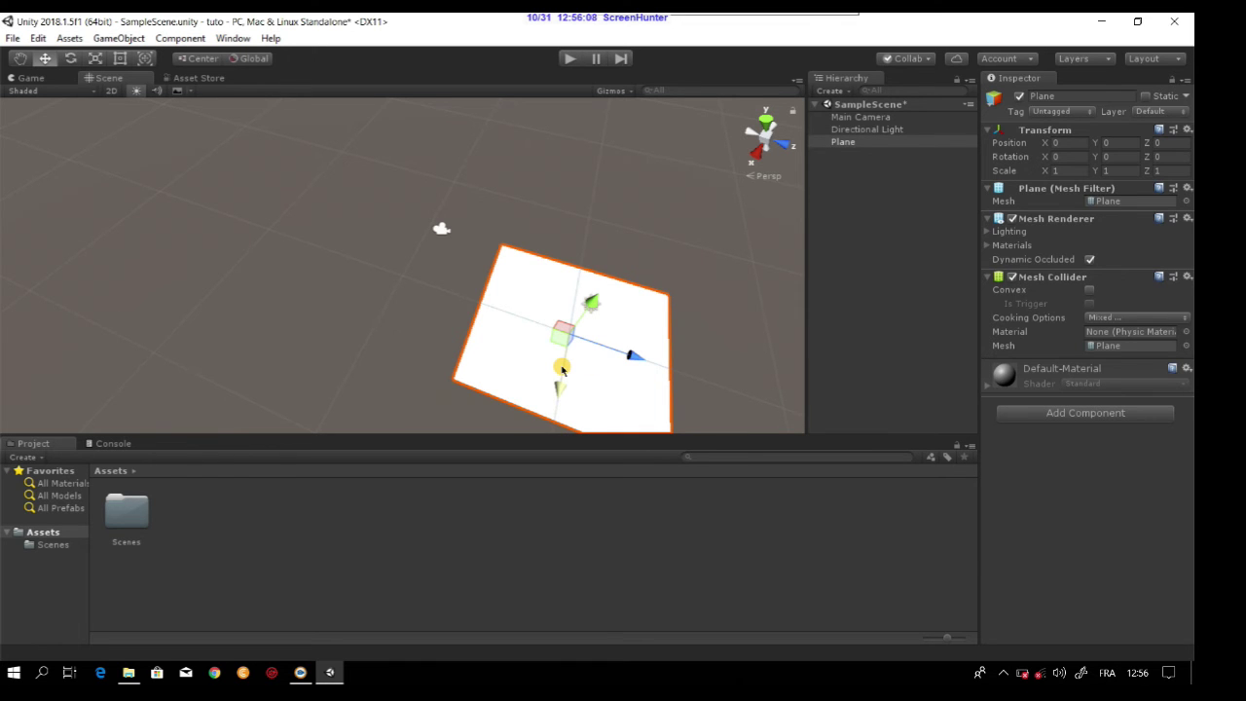
pyautogui.click(227, 537)
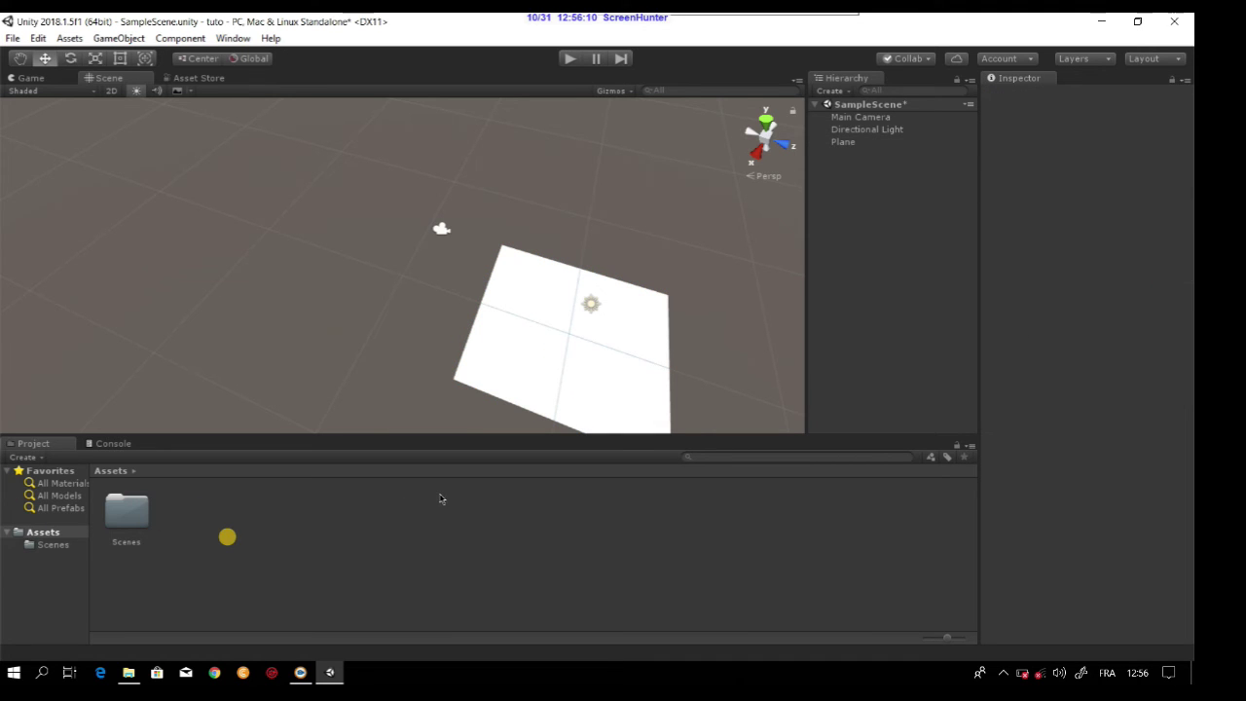
pyautogui.rightClick(315, 542)
# Create a material named bleu in Assets and apply it to the Plane.
pyautogui.moveTo(462, 215)
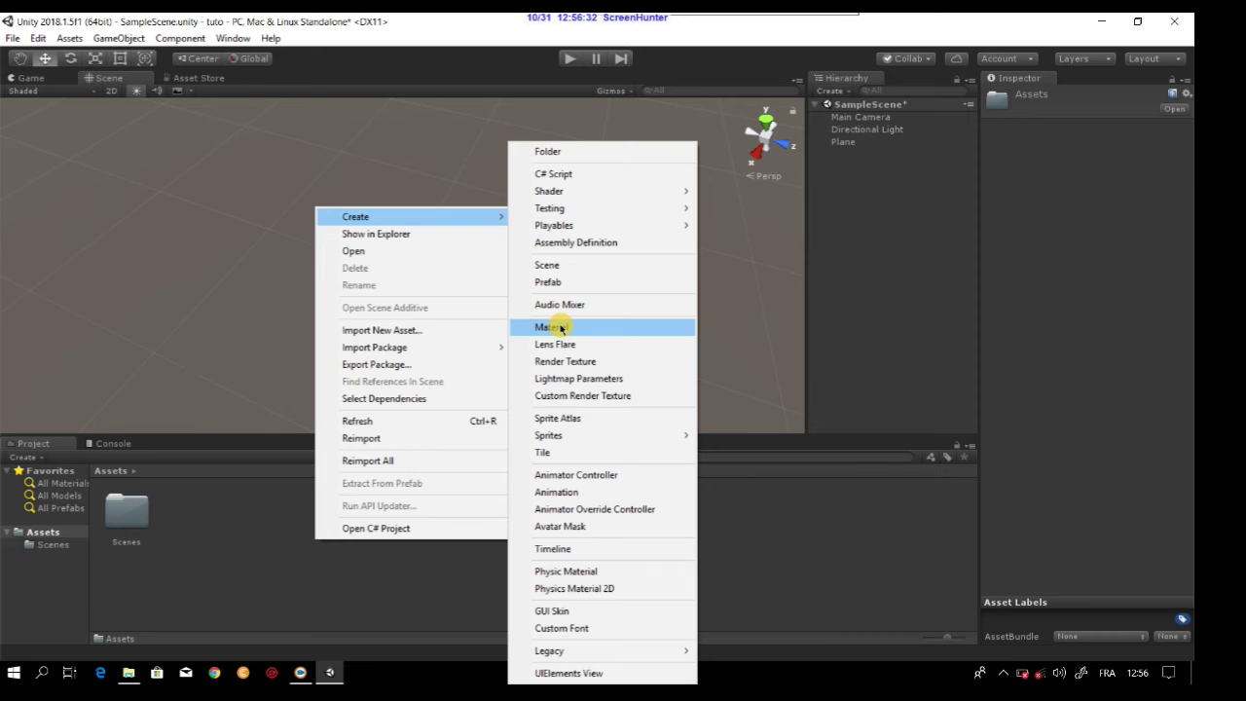
pyautogui.click(562, 329)
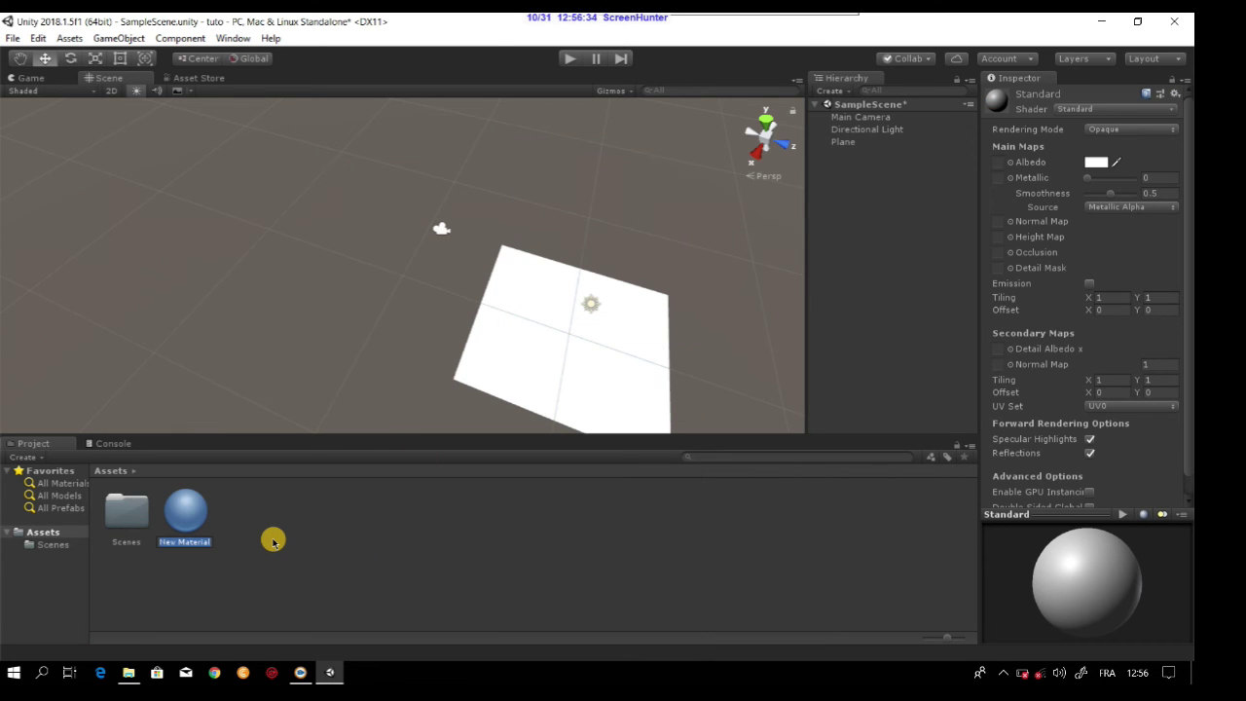
pyautogui.write('bleu')
pyautogui.press('Return')
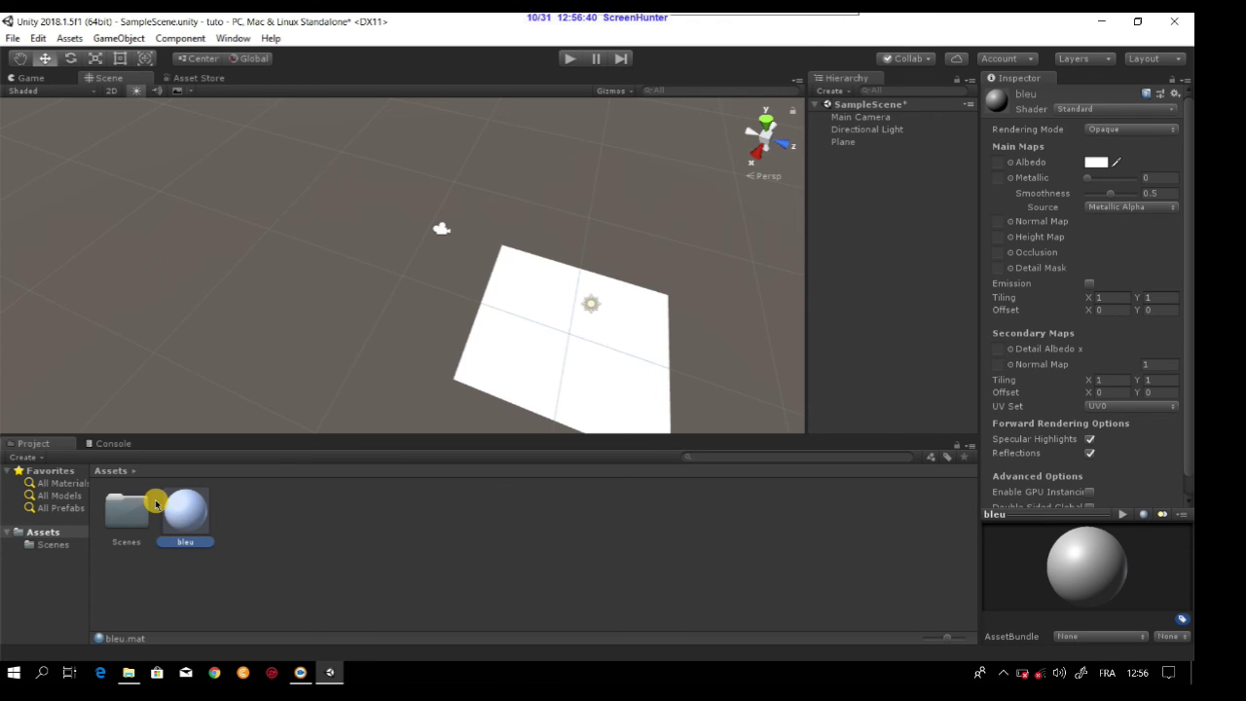
pyautogui.moveTo(186, 510)
pyautogui.mouseDown()
pyautogui.moveTo(790, 141)
pyautogui.moveTo(542, 380)
pyautogui.mouseUp()
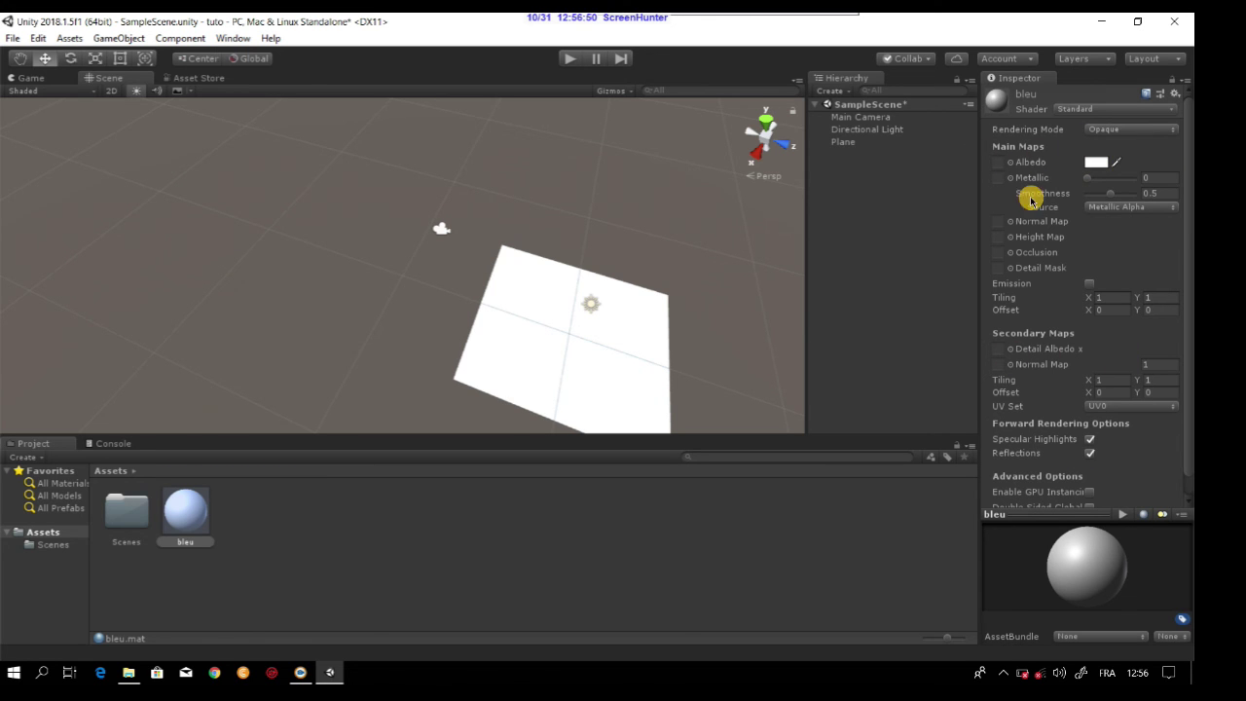
# Set the bleu material's albedo colour to blue 0F11F1.
pyautogui.click(1094, 160)
pyautogui.click(59, 228)
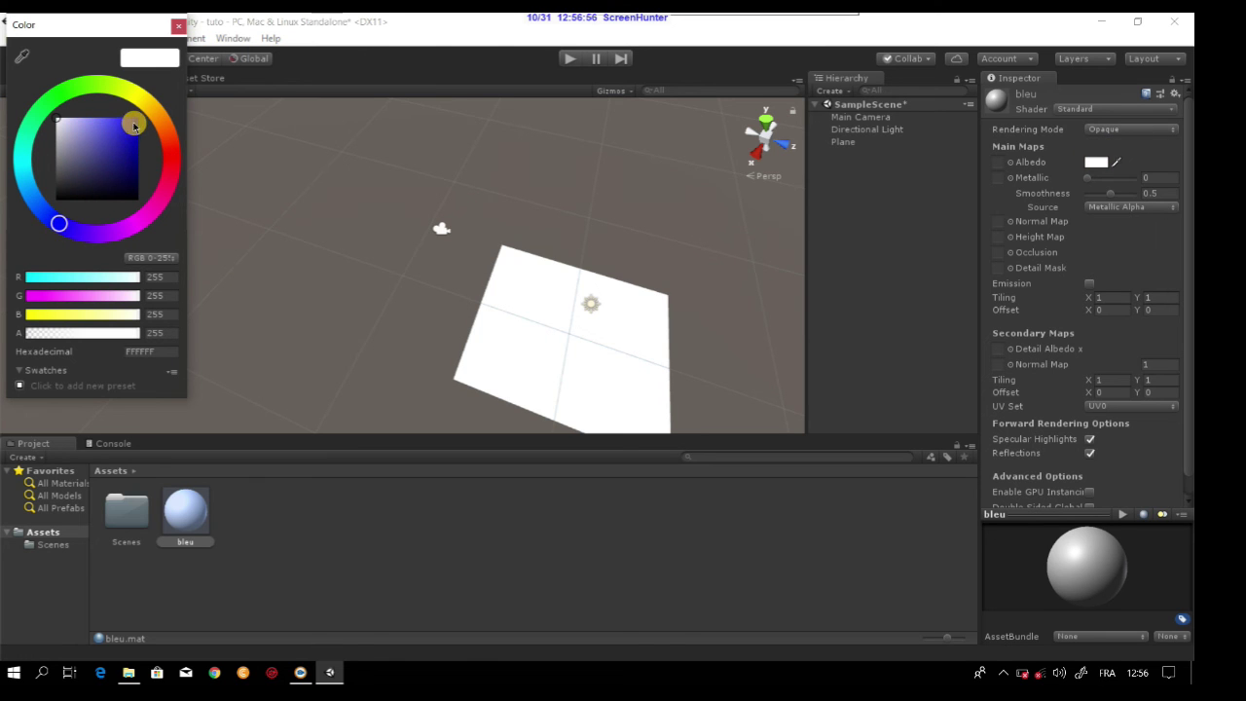
pyautogui.click(133, 124)
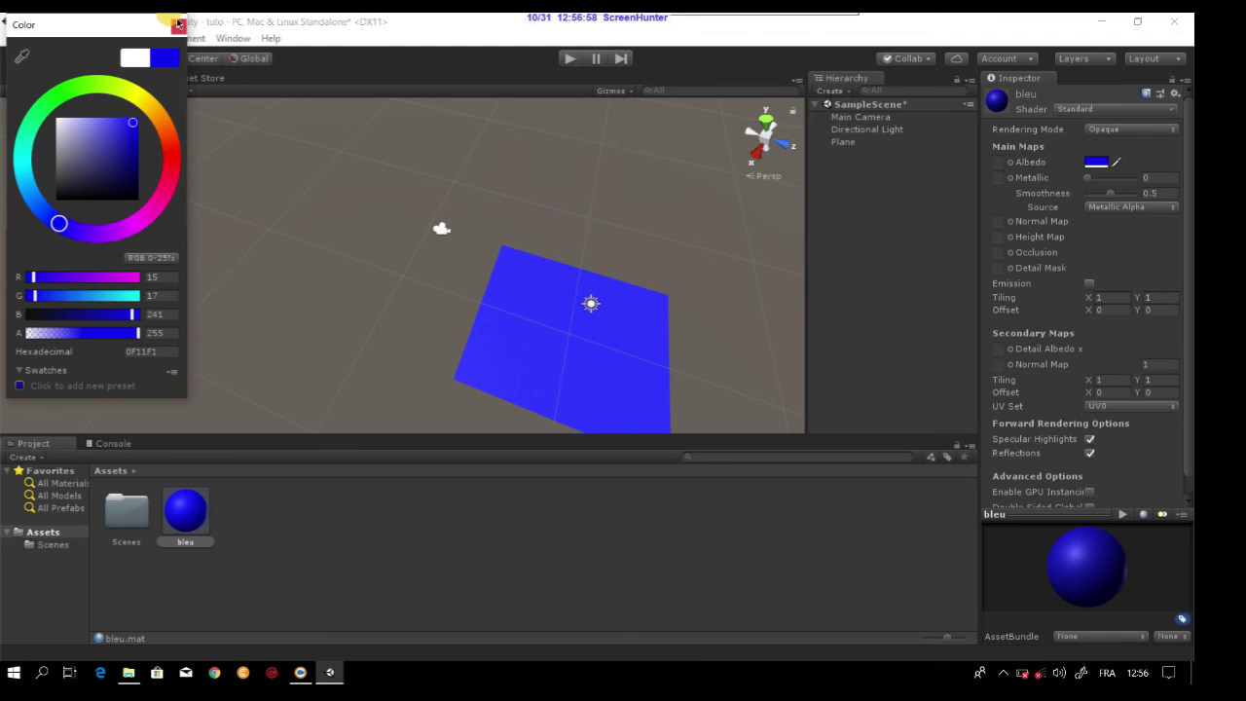
pyautogui.click(178, 24)
pyautogui.click(118, 38)
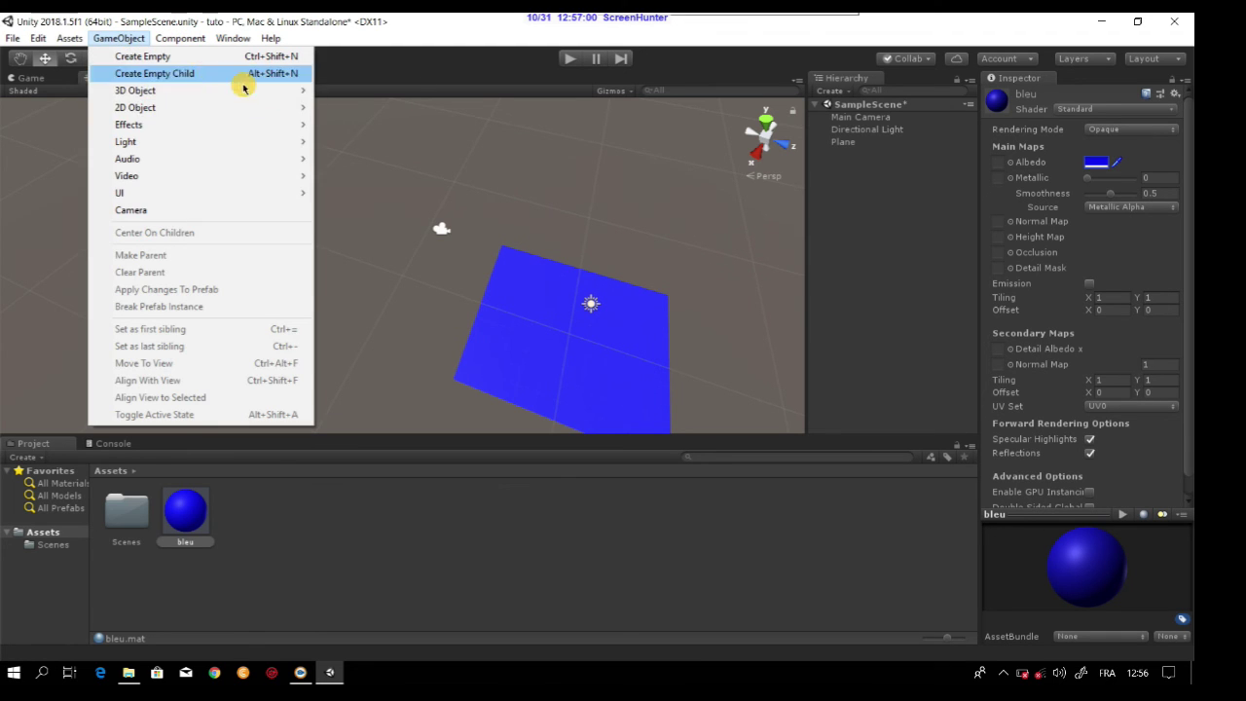
# Add a new Cube and drag it forward and up toward the blue plane.
pyautogui.moveTo(281, 91)
pyautogui.click(350, 90)
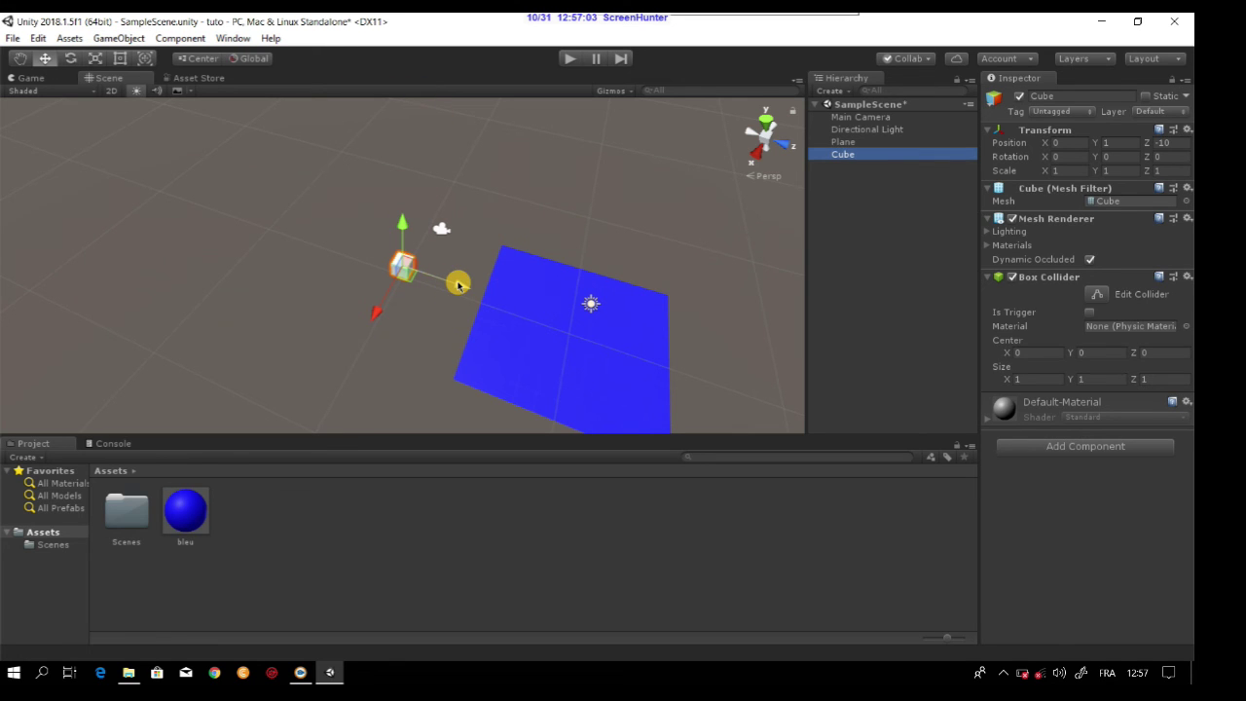
pyautogui.moveTo(457, 283); pyautogui.dragTo(607, 302)
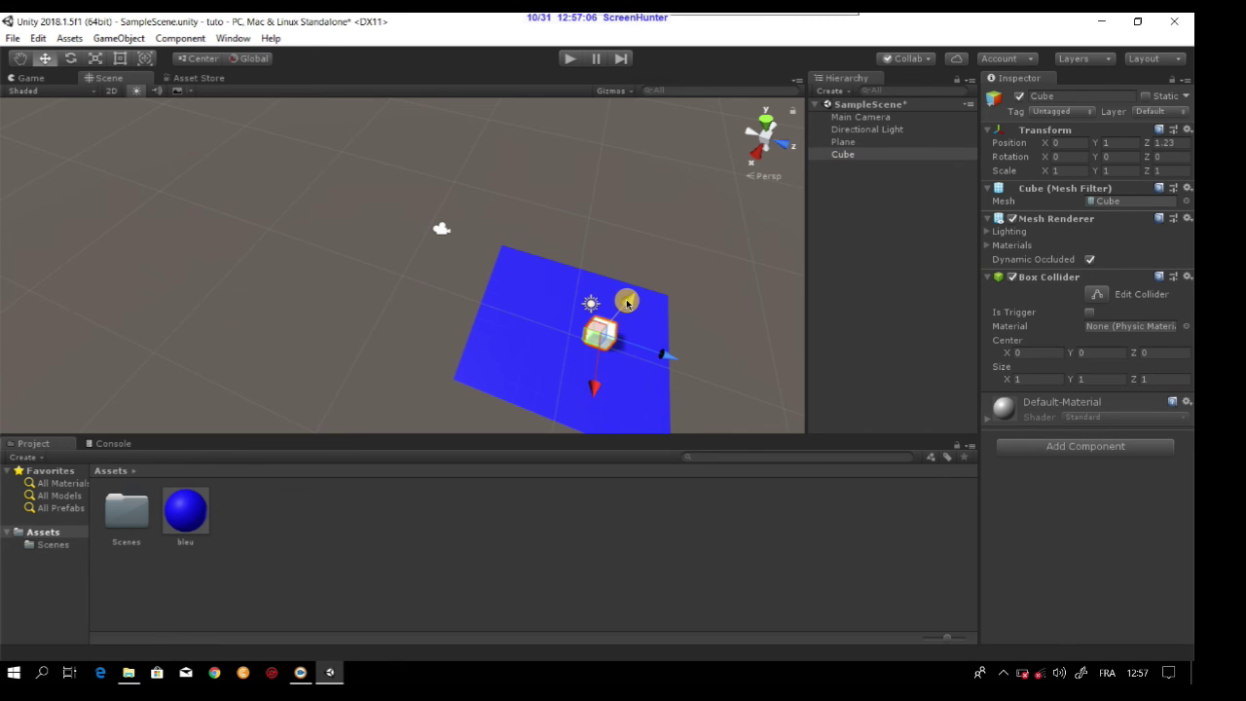
pyautogui.moveTo(627, 303); pyautogui.dragTo(570, 288)
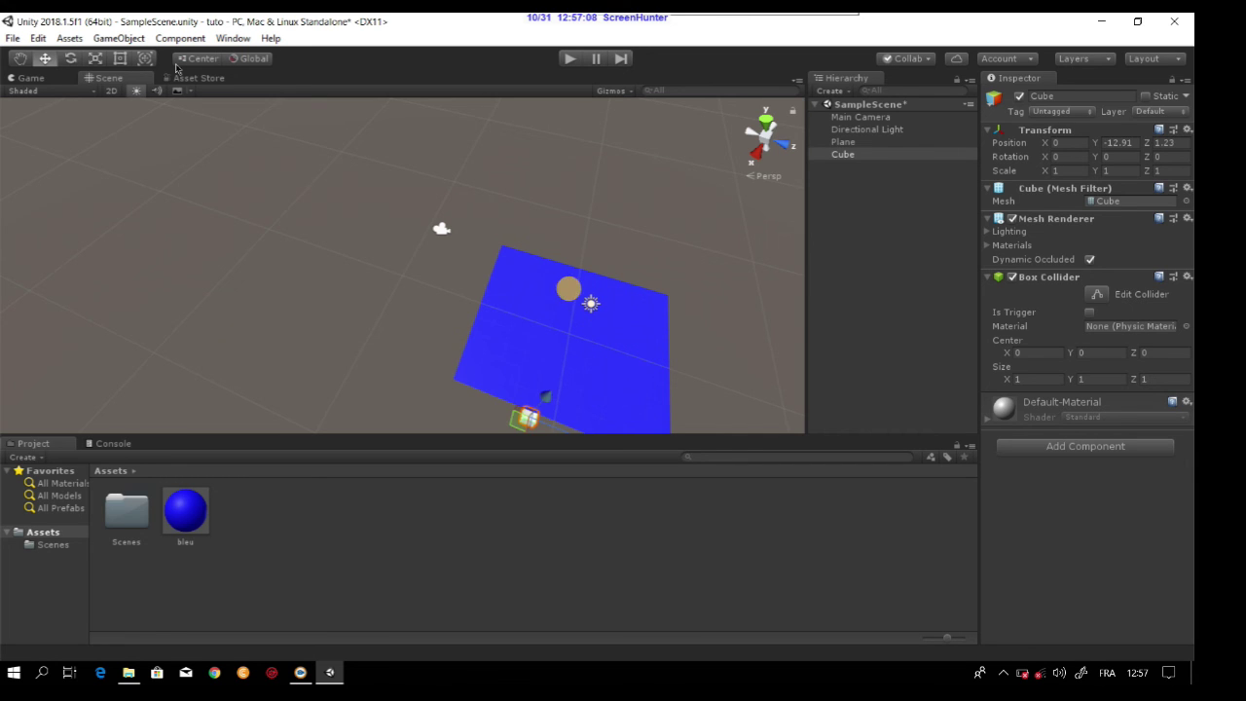
pyautogui.moveTo(550, 403); pyautogui.dragTo(628, 307)
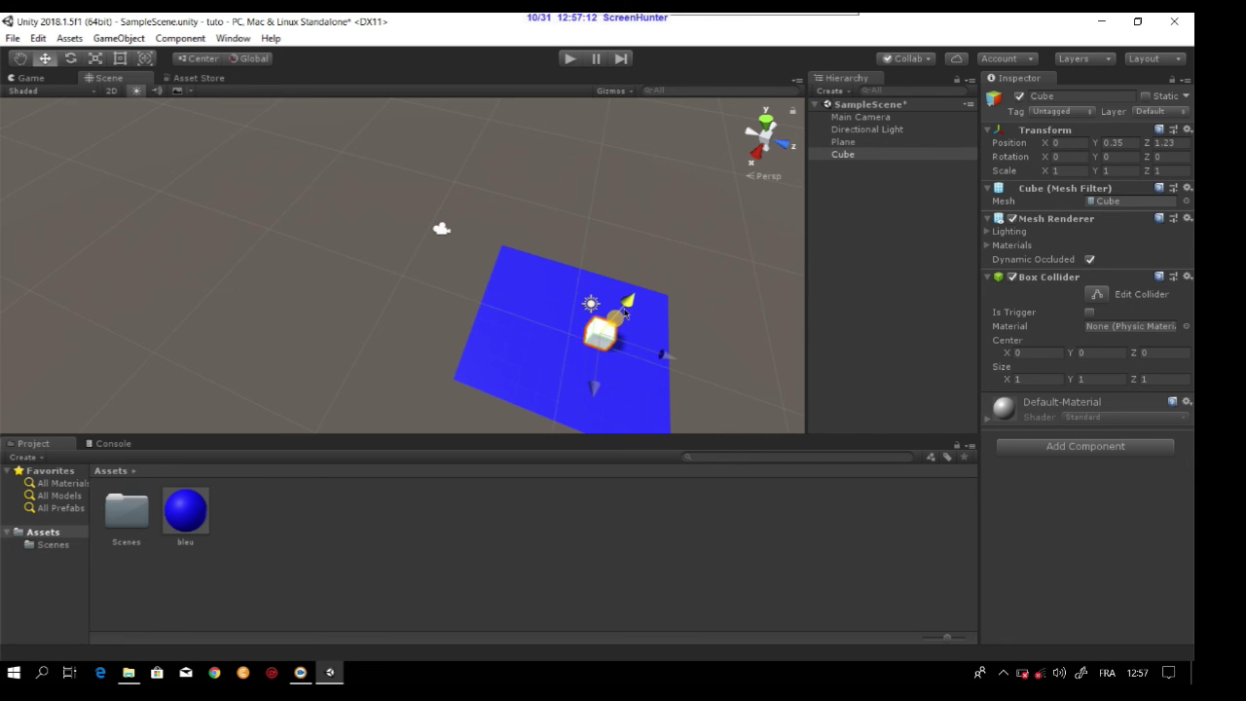
# Check the Game view and adjust the cube's height to rest on the plane at 0, 0.92, 1.23.
pyautogui.click(48, 83)
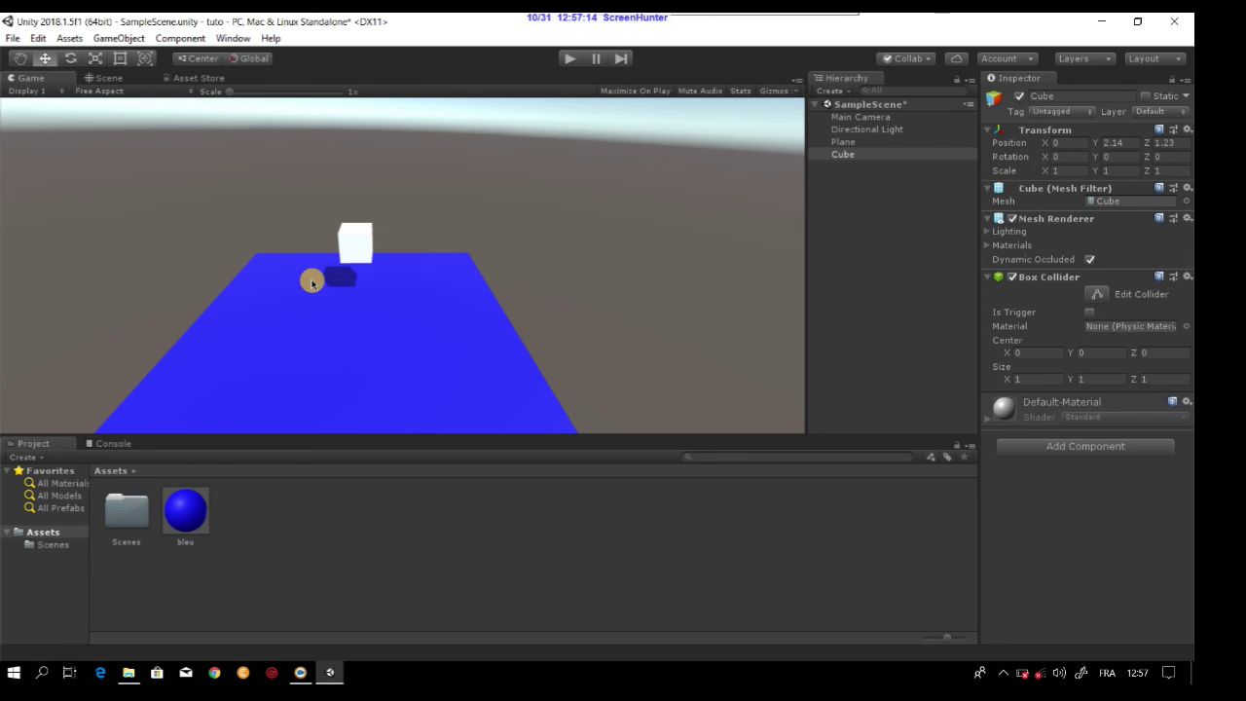
pyautogui.click(110, 82)
pyautogui.moveTo(639, 286); pyautogui.dragTo(631, 299)
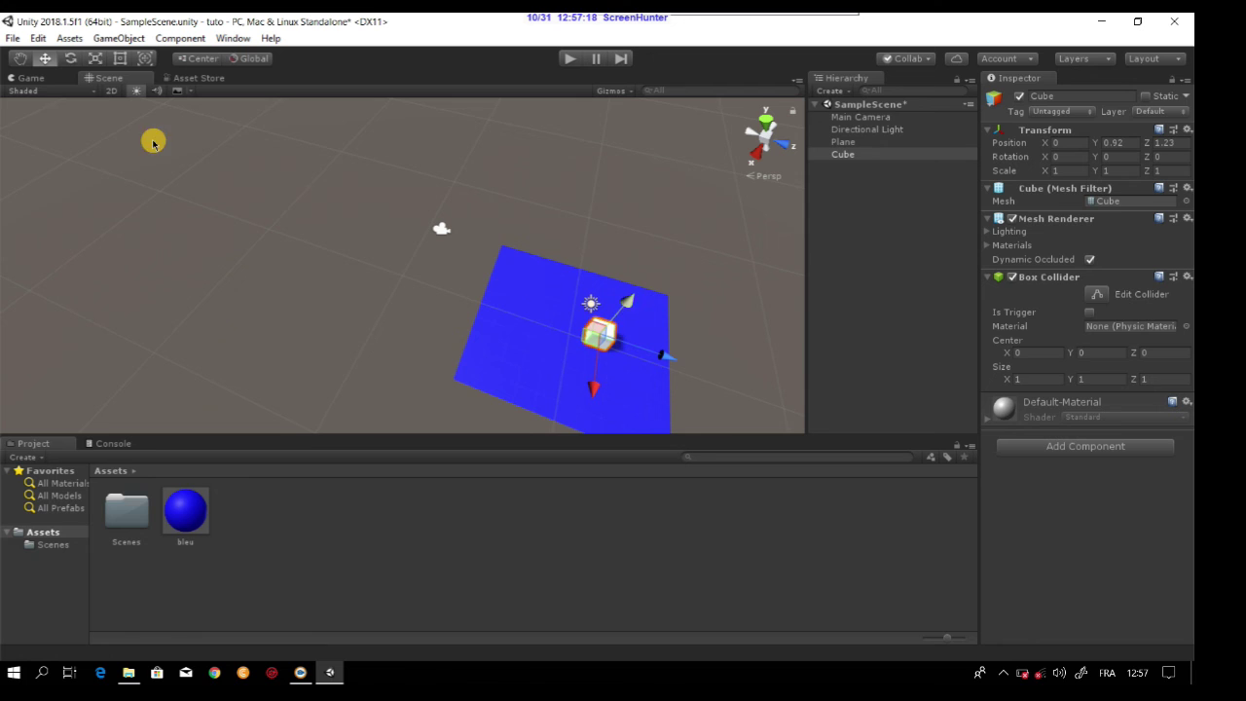
pyautogui.click(58, 80)
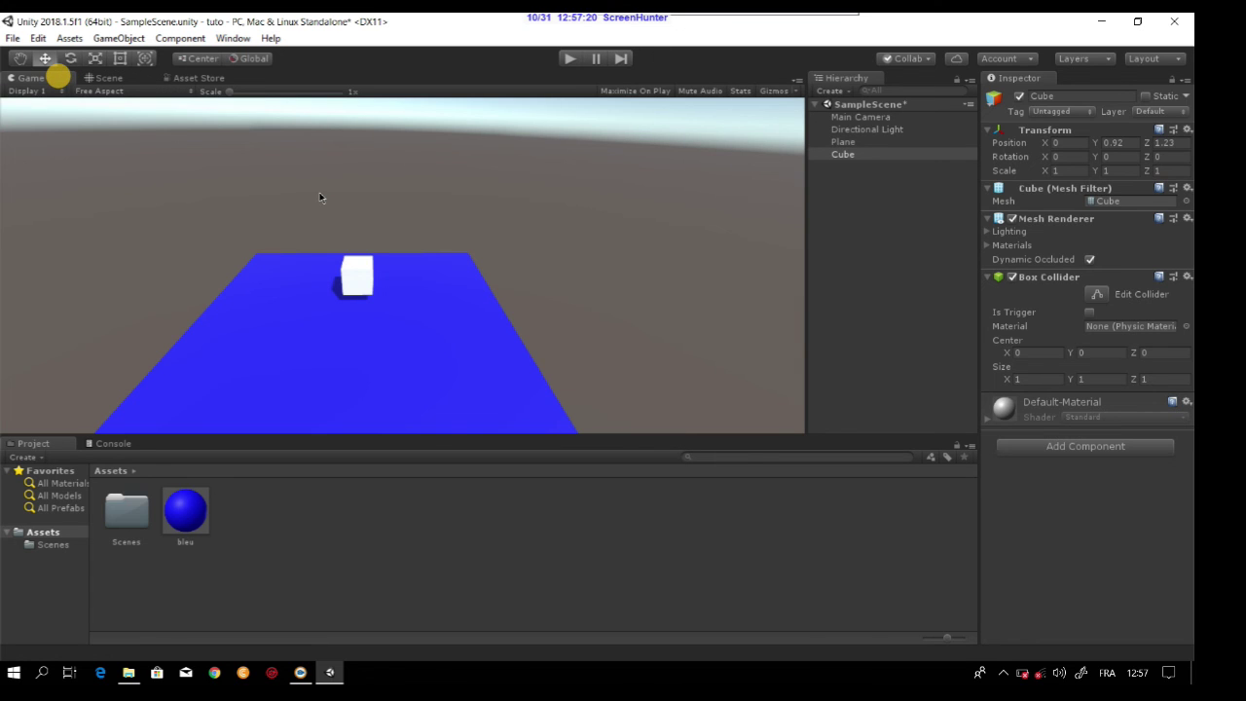